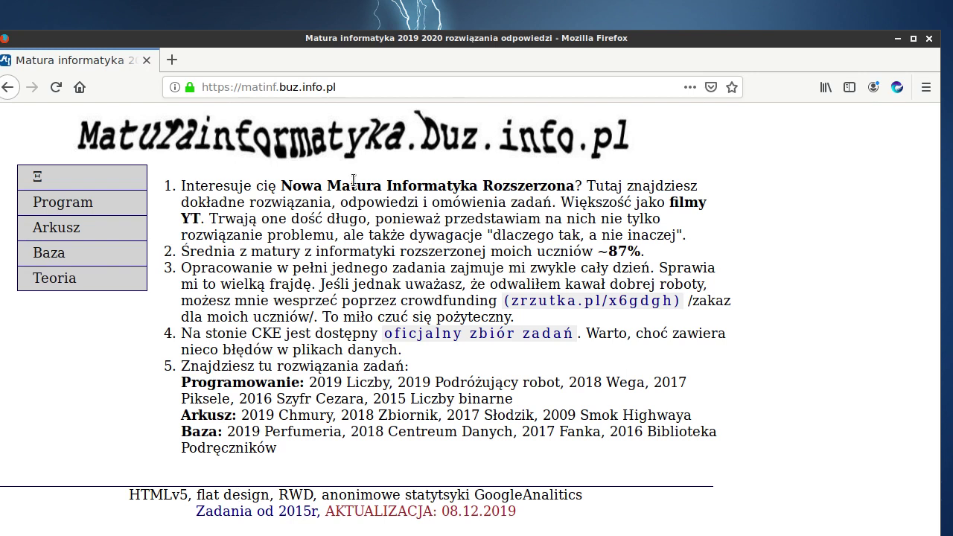
From the Baza section, open the Matura 2016 Zadanie 5 'Biblioteka podręczników' task statement.
{"action": "left_click", "coordinate": [105, 257]}
{"action": "scroll", "coordinate": [364, 417], "scroll_direction": "down", "scroll_amount": 5}
{"action": "scroll", "coordinate": [376, 390], "scroll_direction": "down", "scroll_amount": 5}
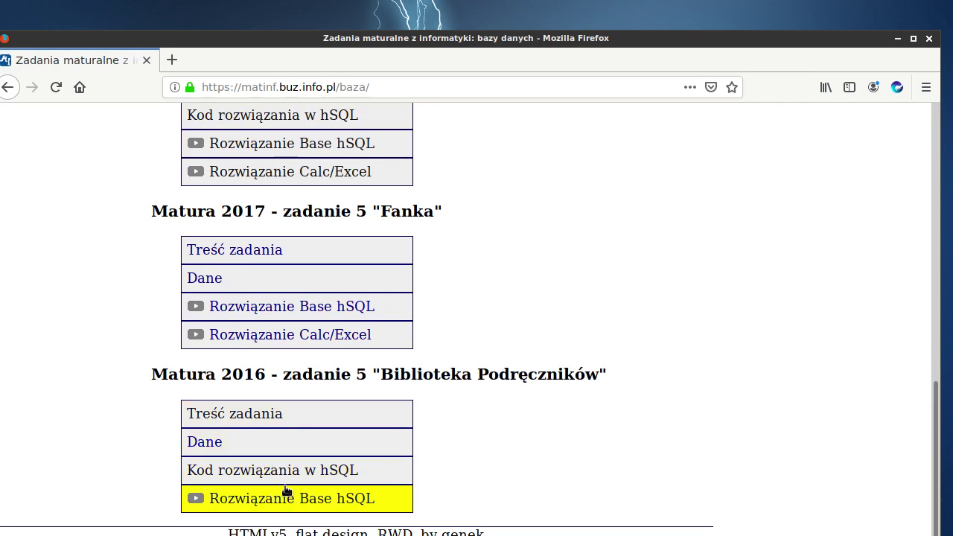
{"action": "left_click", "coordinate": [296, 416]}
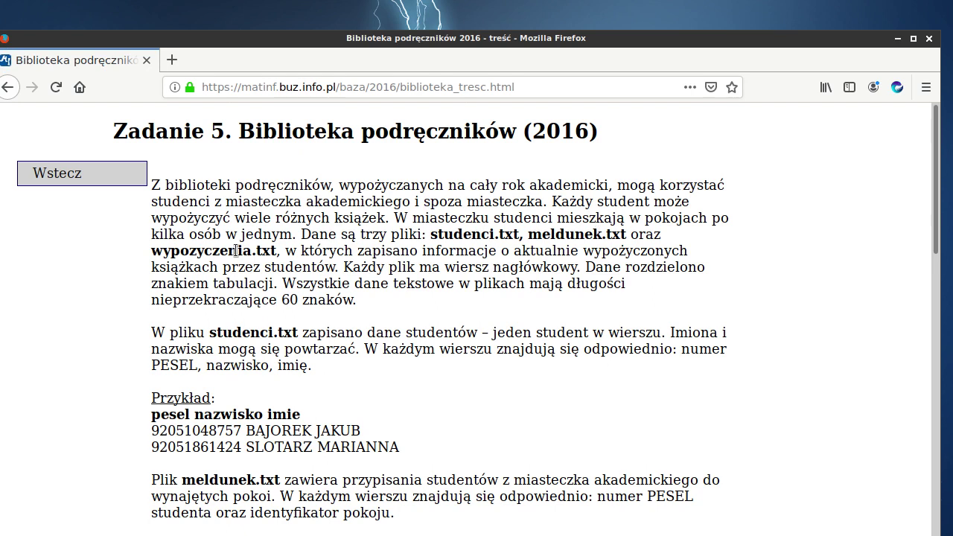
{"action": "scroll", "coordinate": [275, 297], "scroll_direction": "down", "scroll_amount": 6}
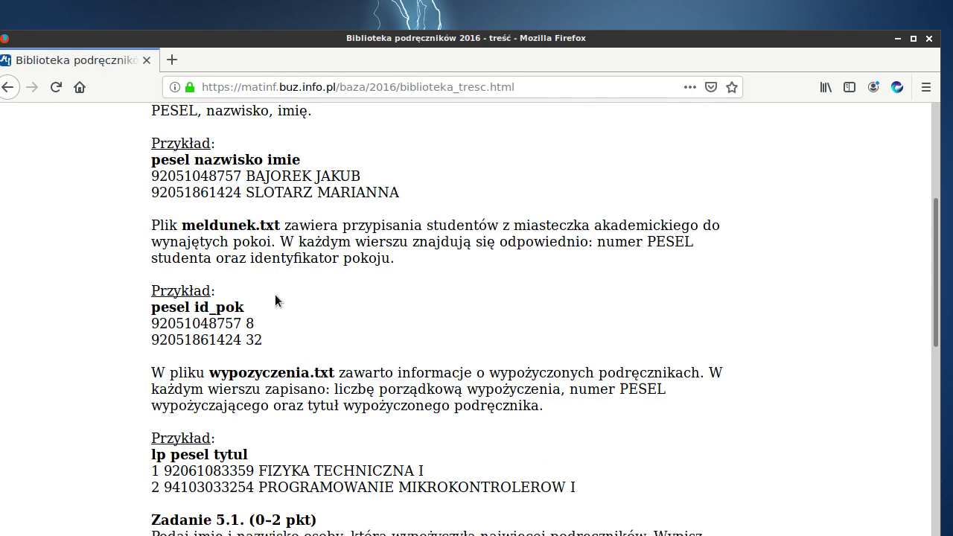
{"action": "scroll", "coordinate": [274, 298], "scroll_direction": "up", "scroll_amount": 2}
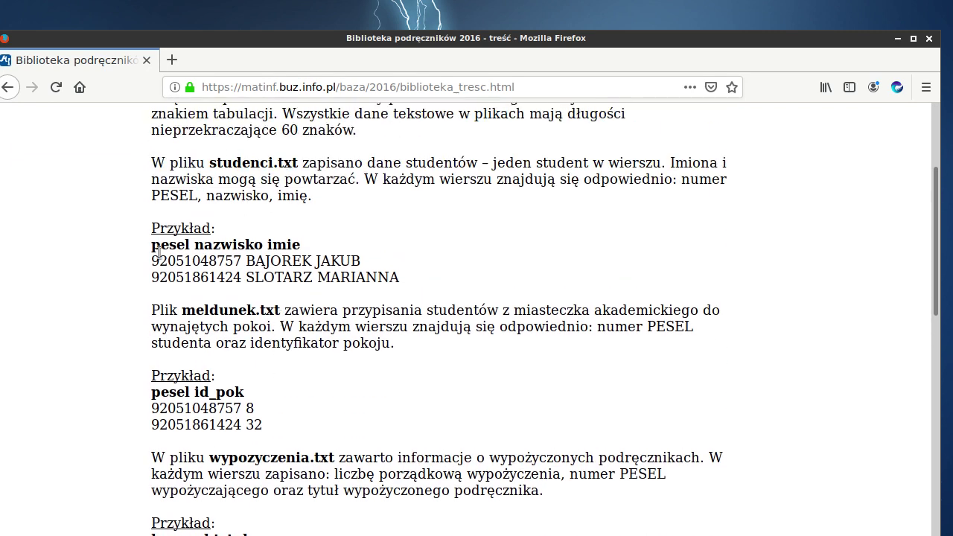
{"action": "left_click_drag", "start_coordinate": [158, 260], "coordinate": [360, 260]}
{"action": "scroll", "coordinate": [305, 347], "scroll_direction": "down", "scroll_amount": 3}
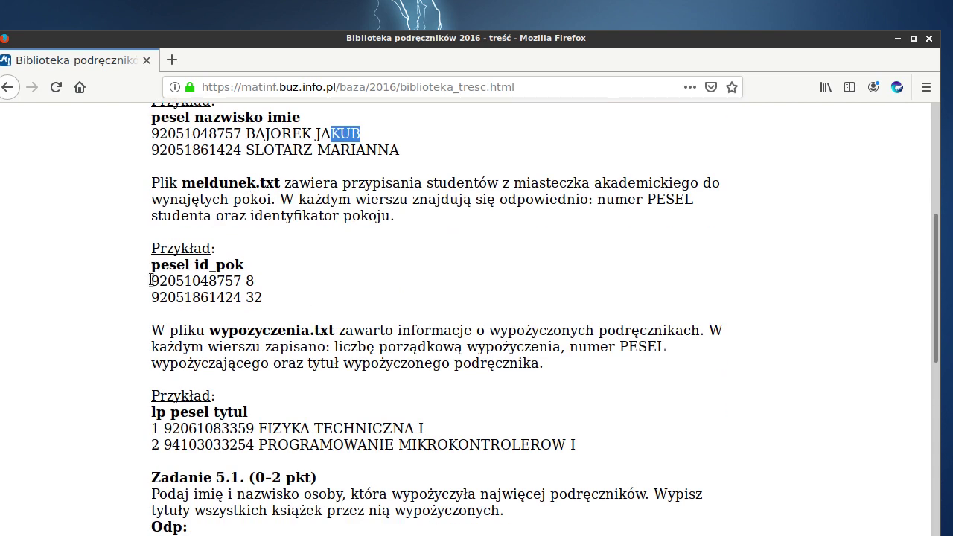
{"action": "left_click_drag", "start_coordinate": [152, 280], "coordinate": [217, 282]}
{"action": "double_click", "coordinate": [250, 281]}
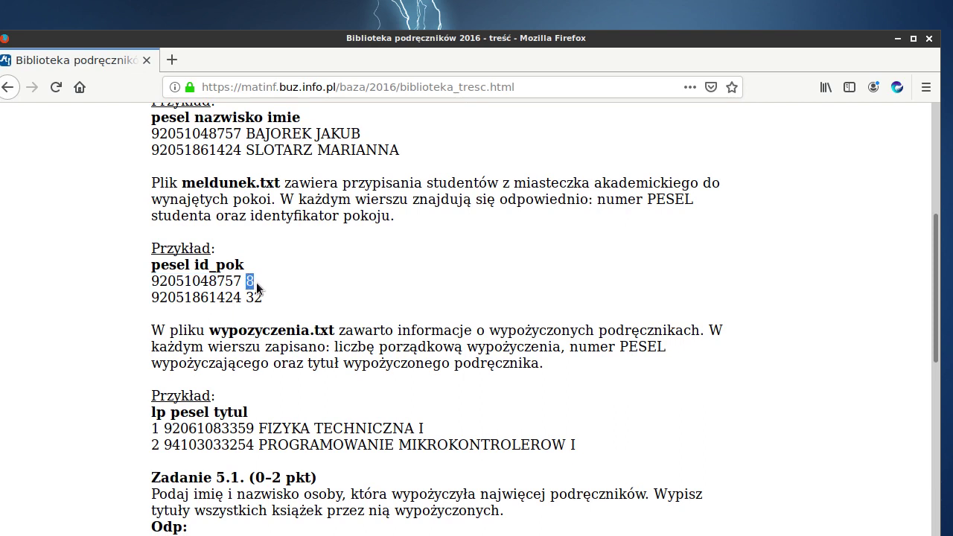
{"action": "scroll", "coordinate": [297, 282], "scroll_direction": "down", "scroll_amount": 5}
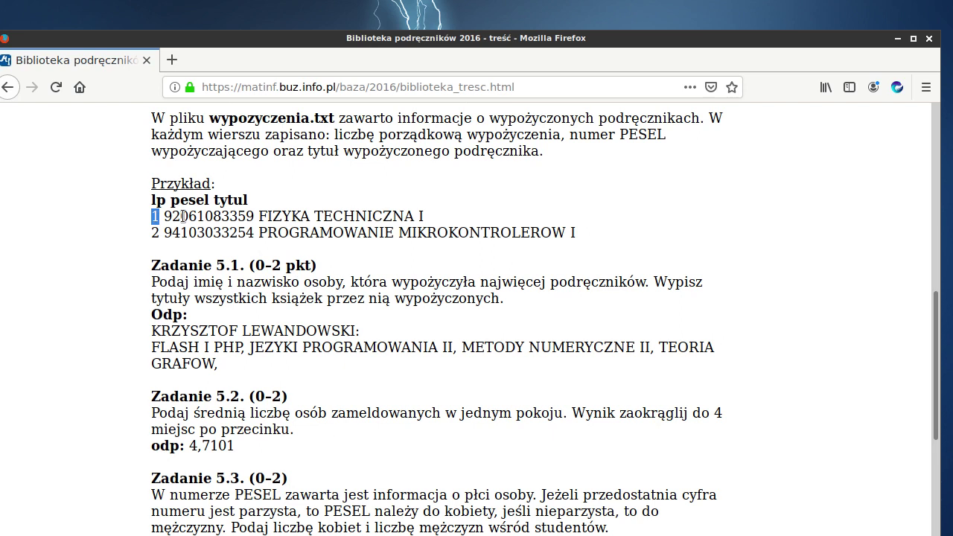
{"action": "left_click_drag", "start_coordinate": [172, 216], "coordinate": [423, 215]}
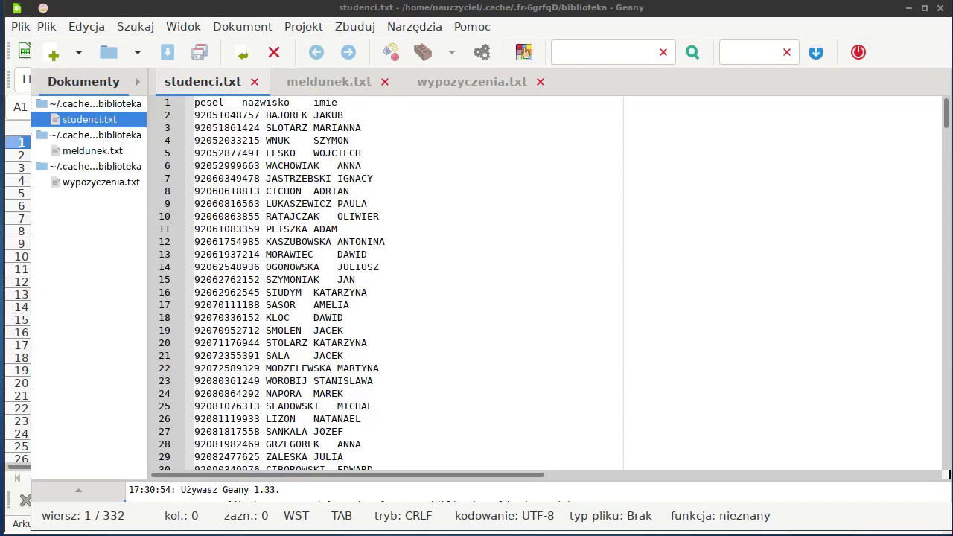
Copy the entire studenci.txt text from Geany and paste it into the blank Calc sheet.
{"action": "left_click", "coordinate": [285, 165]}
{"action": "key", "text": "ctrl+a"}
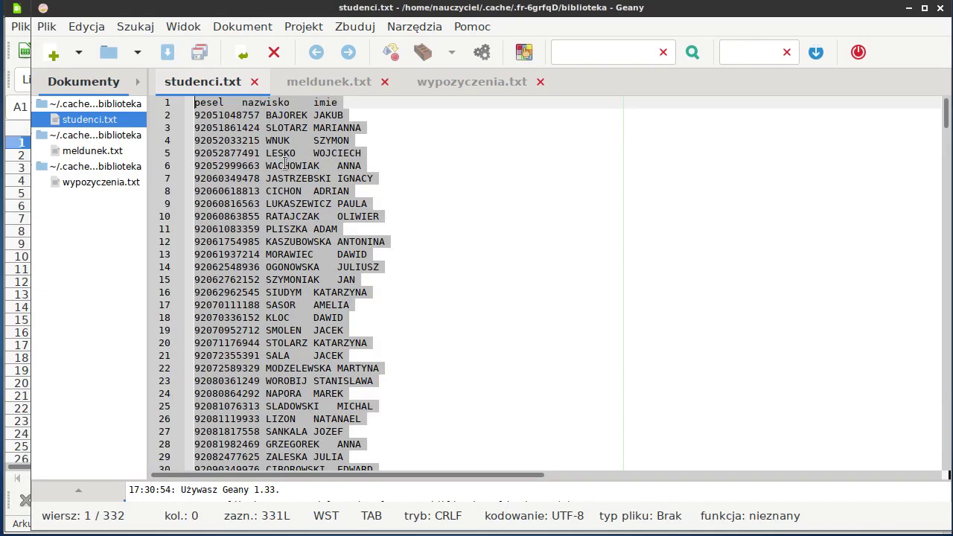
{"action": "key", "text": "ctrl+End"}
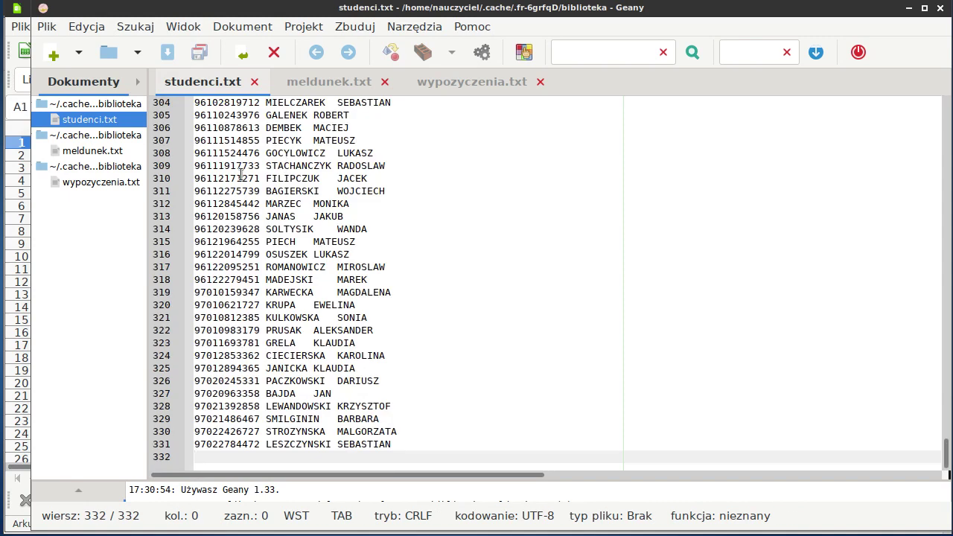
{"action": "key", "text": "alt+Tab"}
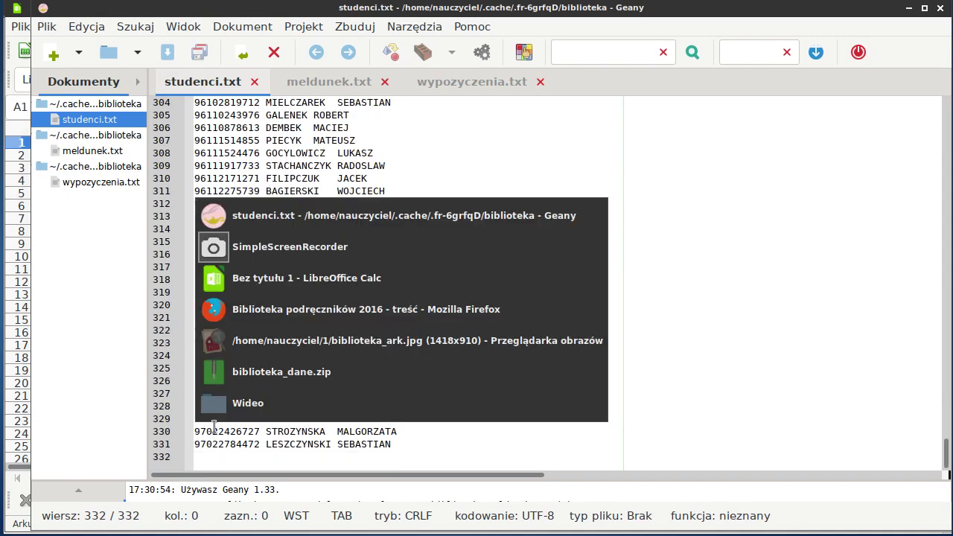
{"action": "key", "text": "alt+Tab"}
{"action": "key", "text": "ctrl+v"}
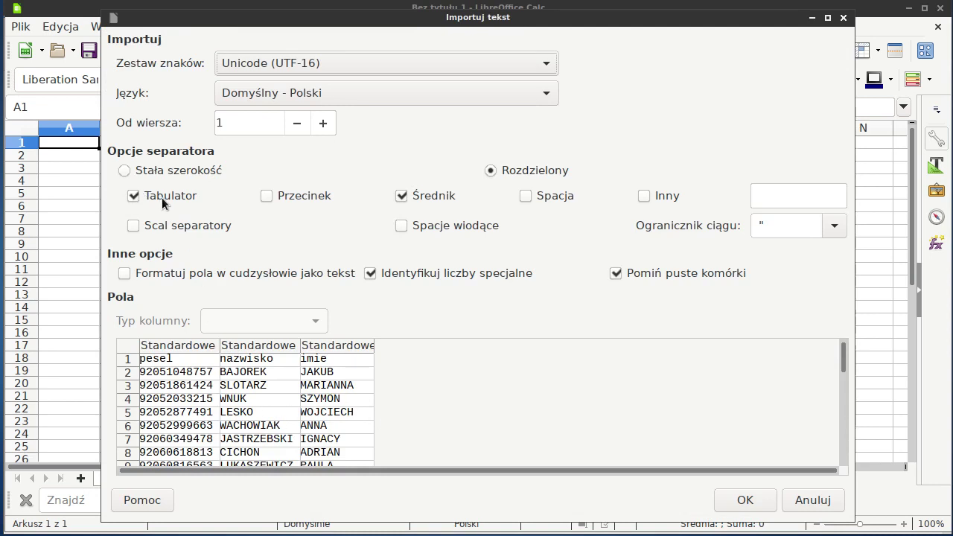
Import the studenci data with Tab separators, keeping the pesel column as Standard type.
{"action": "left_click", "coordinate": [403, 197]}
{"action": "left_click", "coordinate": [403, 197]}
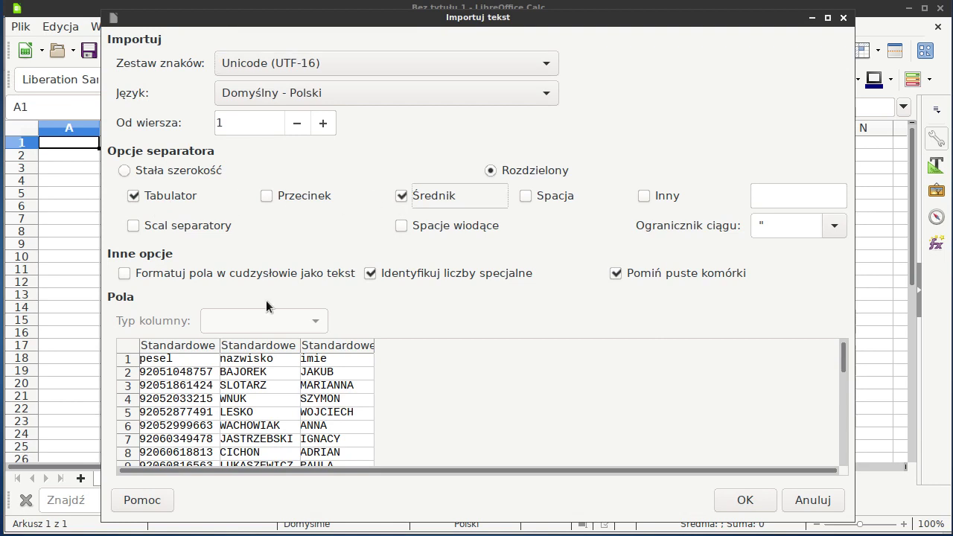
{"action": "left_click", "coordinate": [201, 351]}
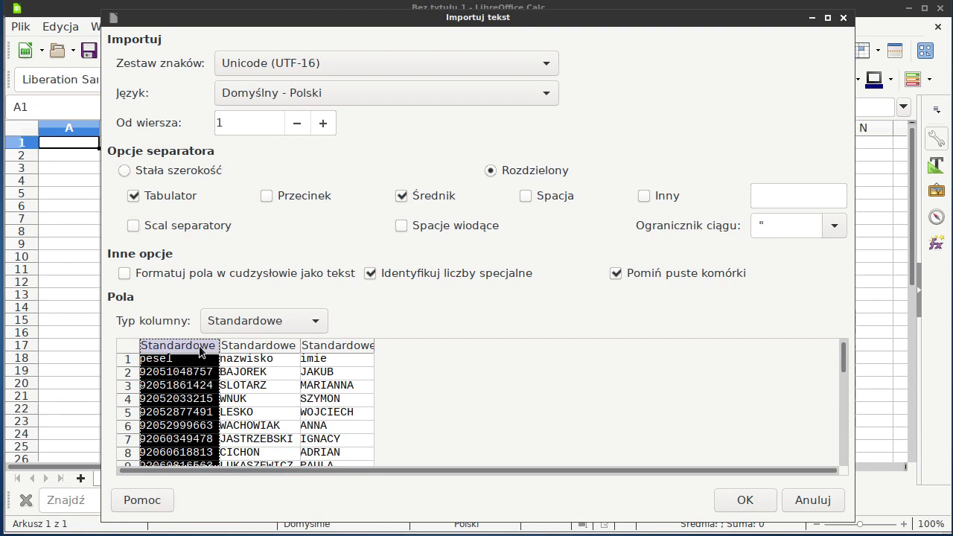
{"action": "left_click", "coordinate": [320, 320]}
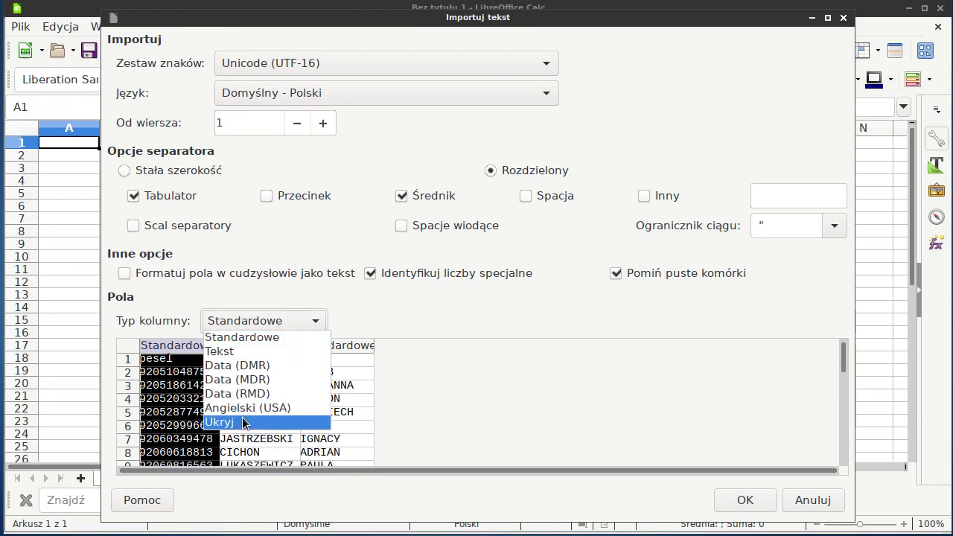
{"action": "left_click", "coordinate": [367, 314]}
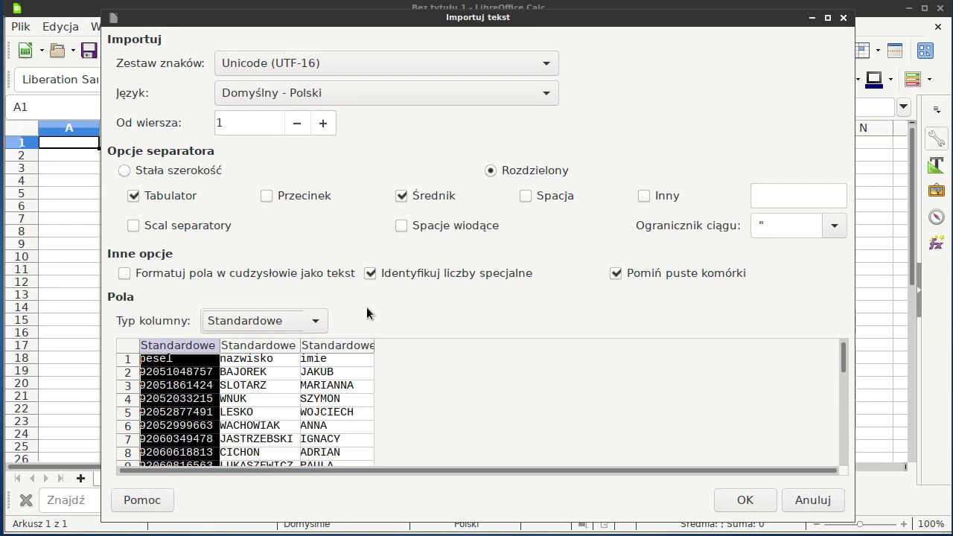
{"action": "left_click", "coordinate": [749, 502]}
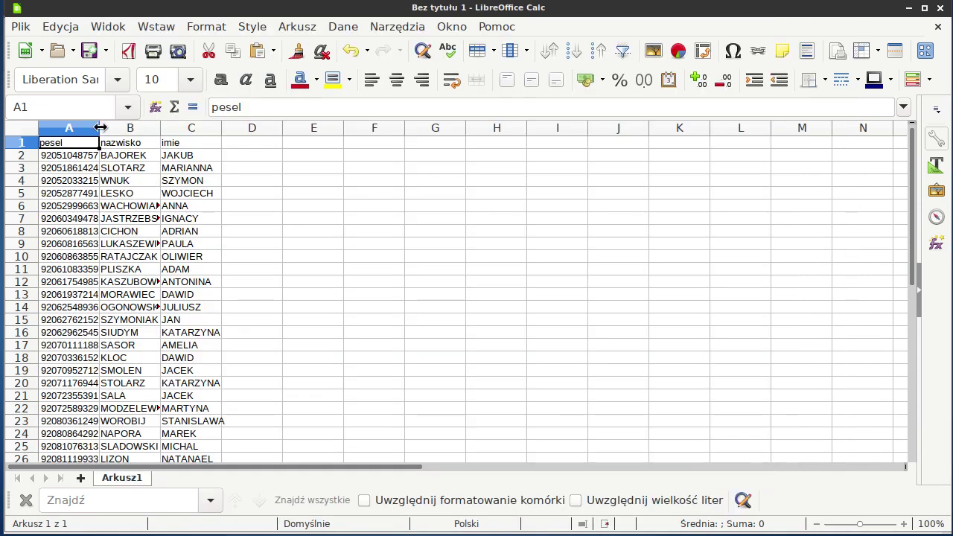
Widen column A to show full PESELs and confirm the list ends at row 331.
{"action": "left_click_drag", "start_coordinate": [96, 127], "coordinate": [138, 127]}
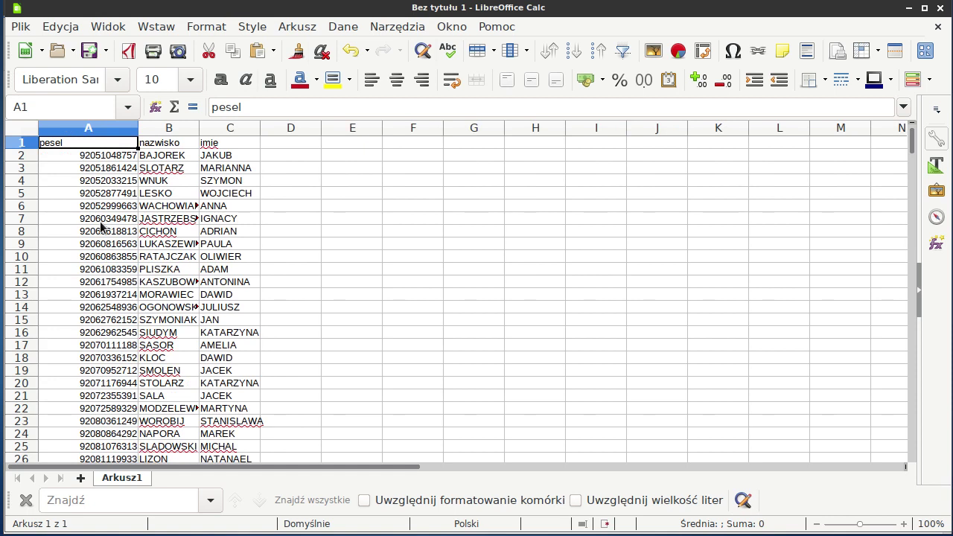
{"action": "key", "text": "ctrl+Down"}
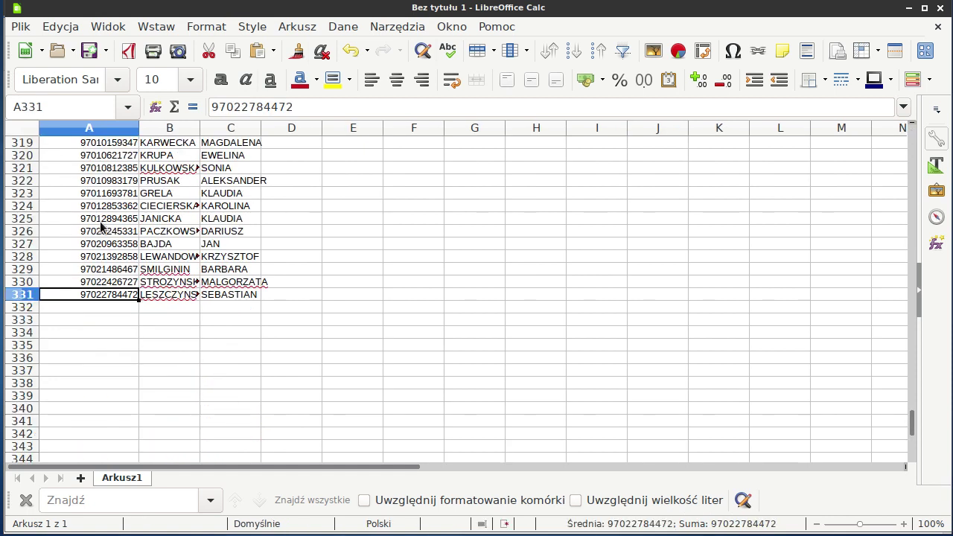
{"action": "key", "text": "ctrl+Up"}
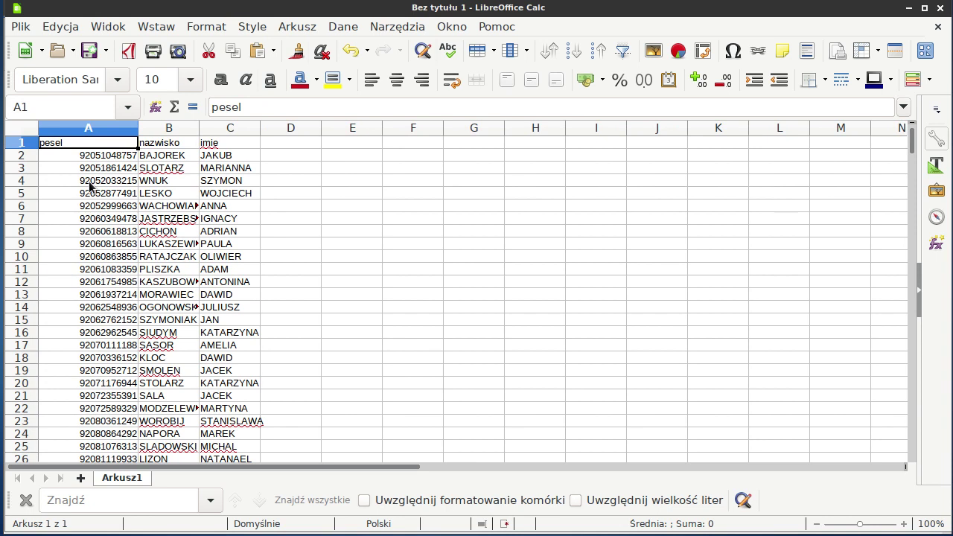
Rename the sheet to 'studenci'.
{"action": "right_click", "coordinate": [132, 481]}
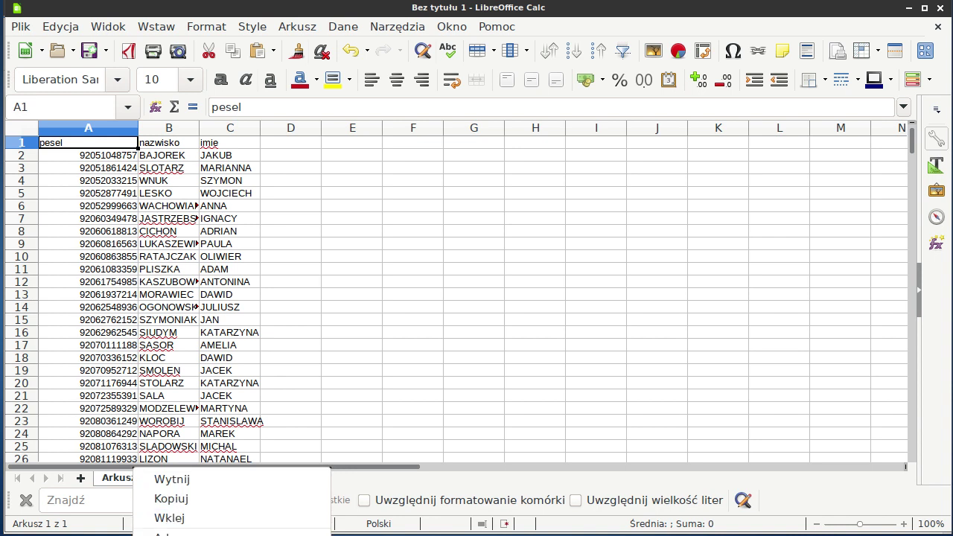
{"action": "left_click", "coordinate": [189, 533]}
{"action": "type", "text": "s"}
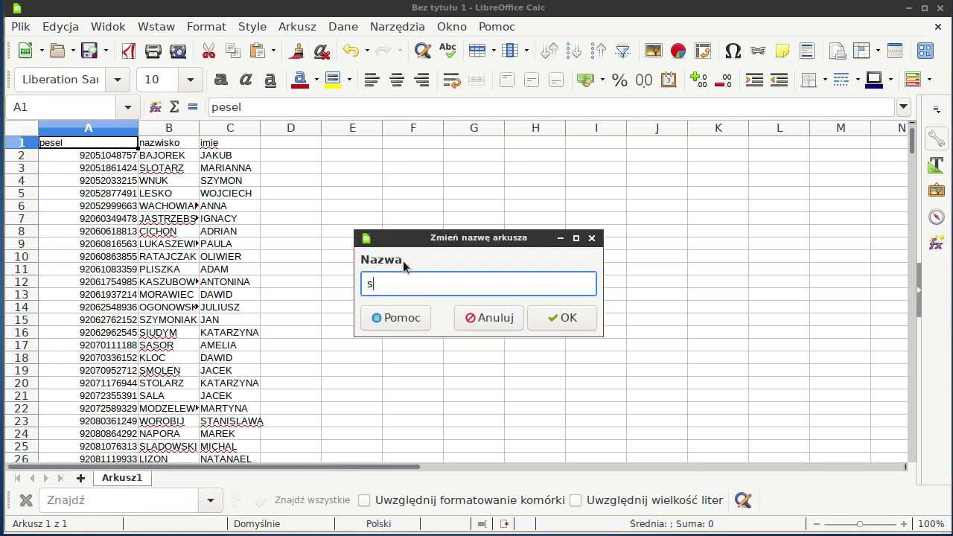
{"action": "type", "text": "tudenci"}
{"action": "key", "text": "Return"}
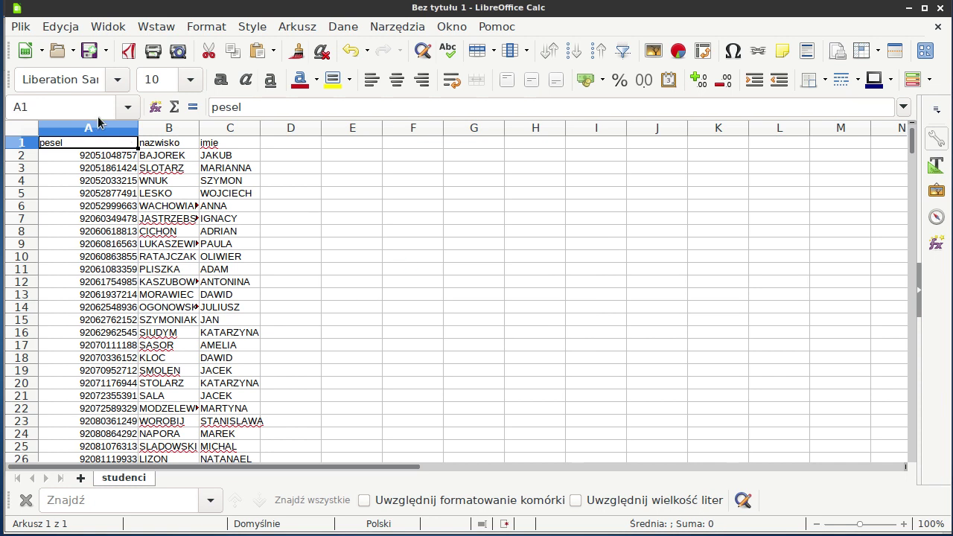
Name the student data range A1:C331 'stu'.
{"action": "left_click", "coordinate": [110, 197]}
{"action": "key", "text": "ctrl+KP_Multiply"}
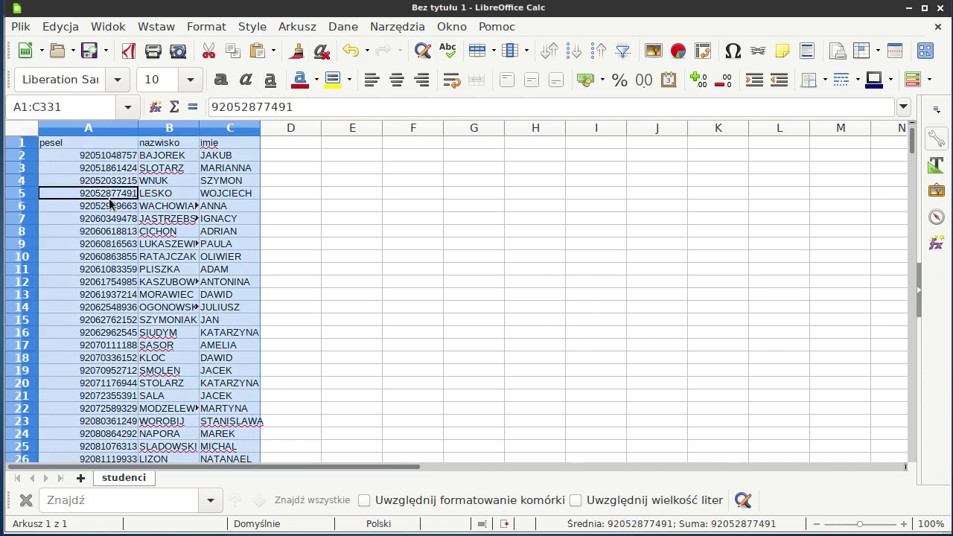
{"action": "left_click", "coordinate": [65, 105]}
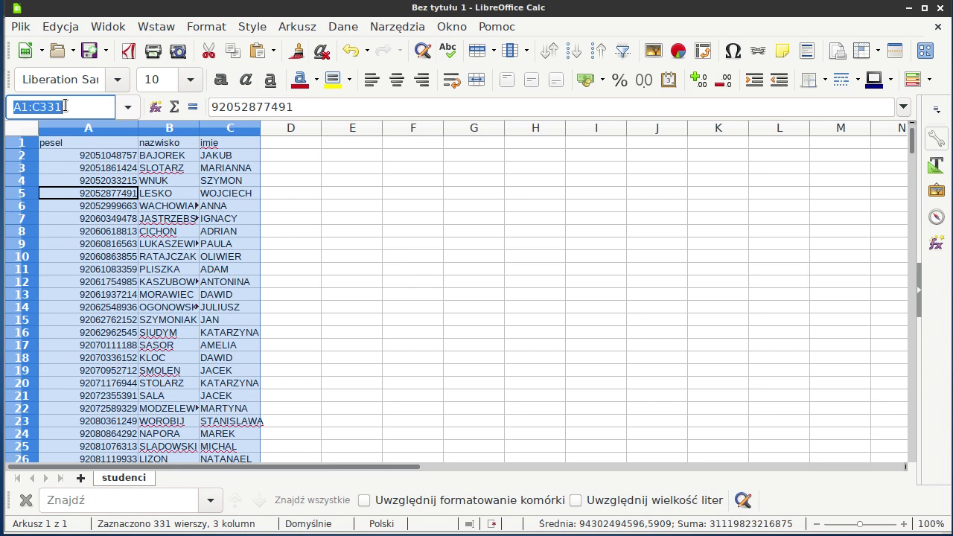
{"action": "type", "text": "stu"}
{"action": "key", "text": "Return"}
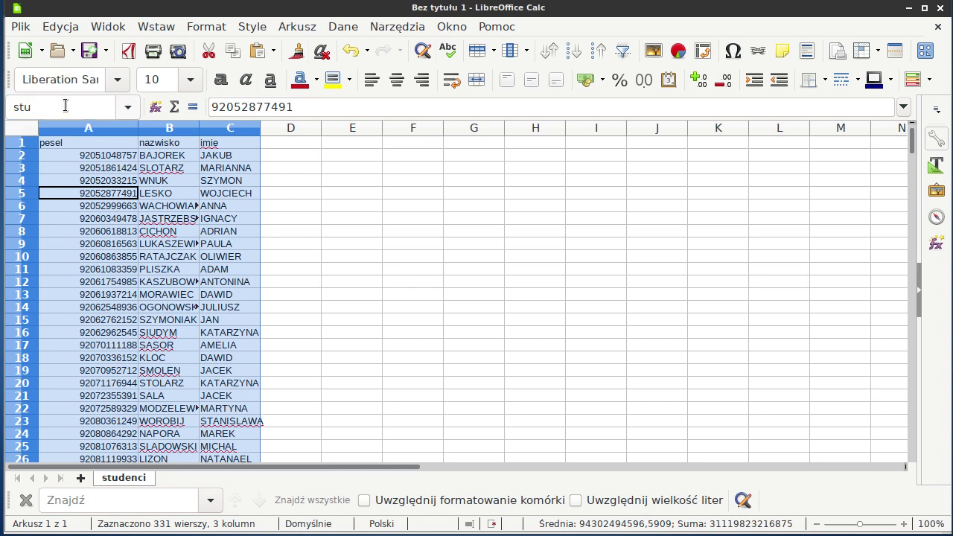
Add a new sheet and paste the whole meldunek.txt contents from Geany into it.
{"action": "left_click", "coordinate": [80, 478]}
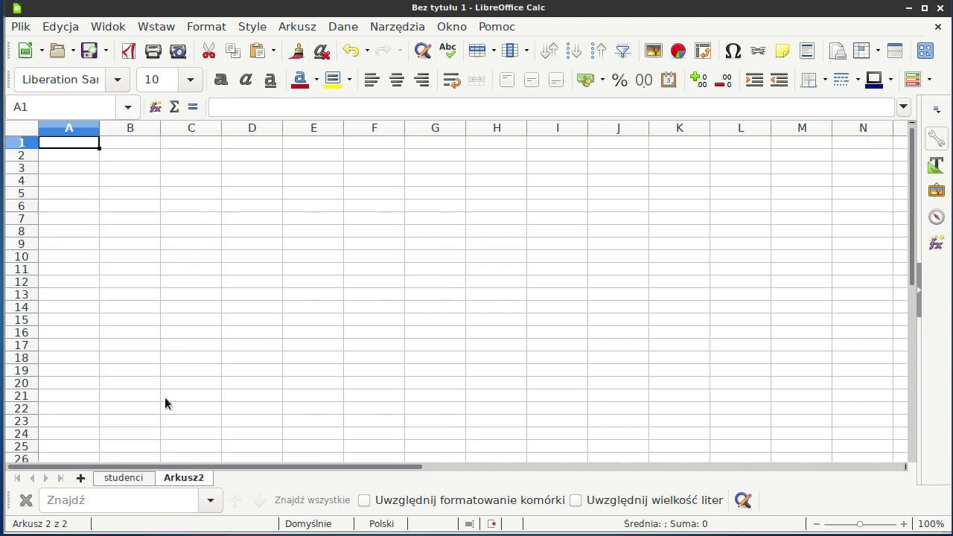
{"action": "key", "text": "alt+Tab"}
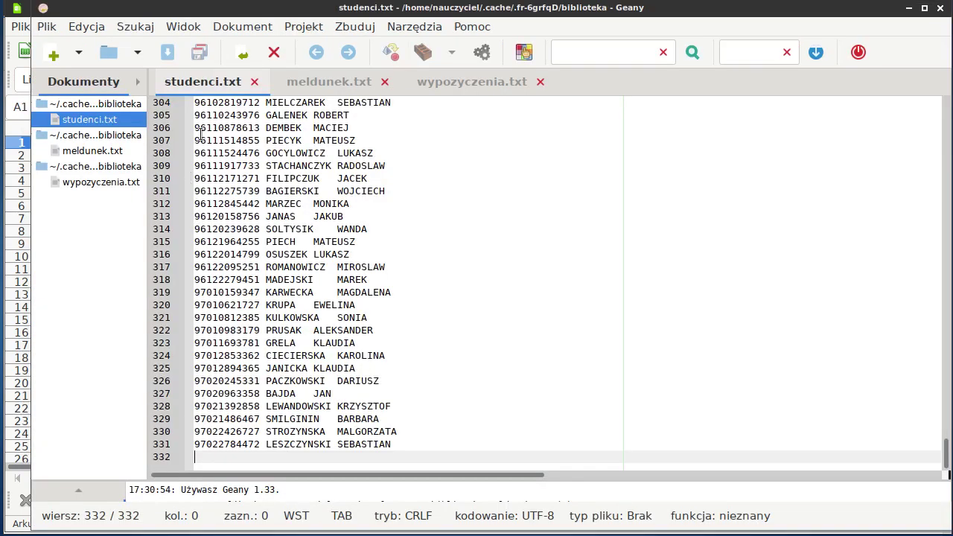
{"action": "left_click", "coordinate": [306, 88]}
{"action": "key", "text": "ctrl+a"}
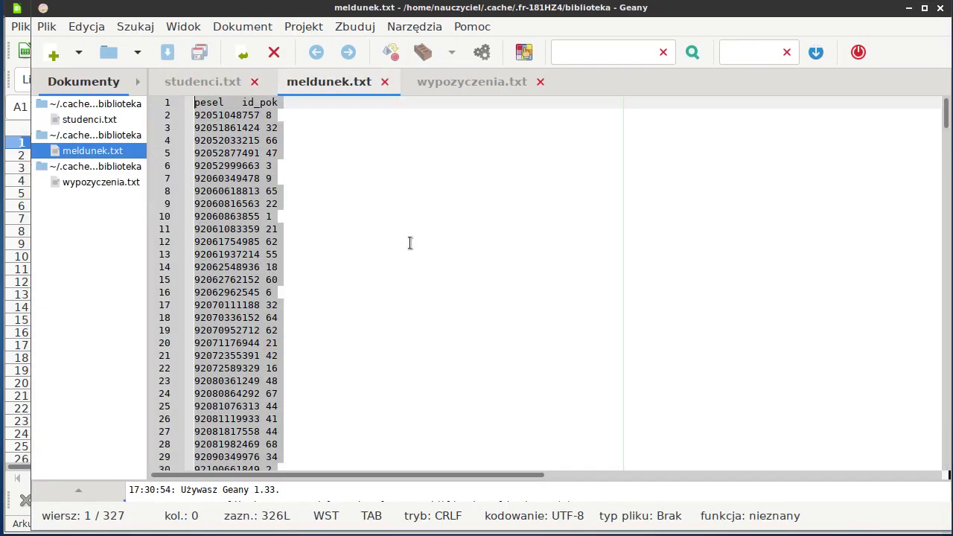
{"action": "key", "text": "ctrl+End"}
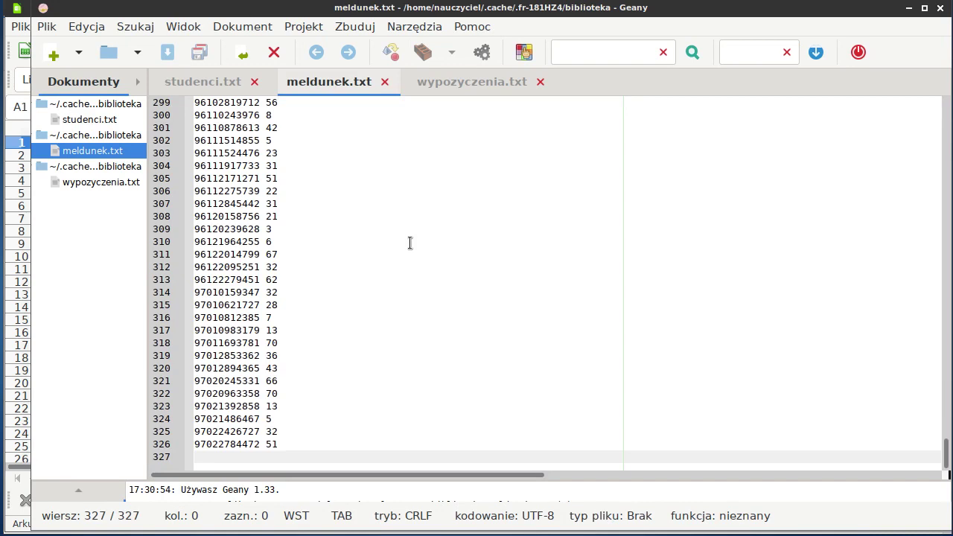
{"action": "key", "text": "alt+Tab"}
{"action": "key", "text": "ctrl+v"}
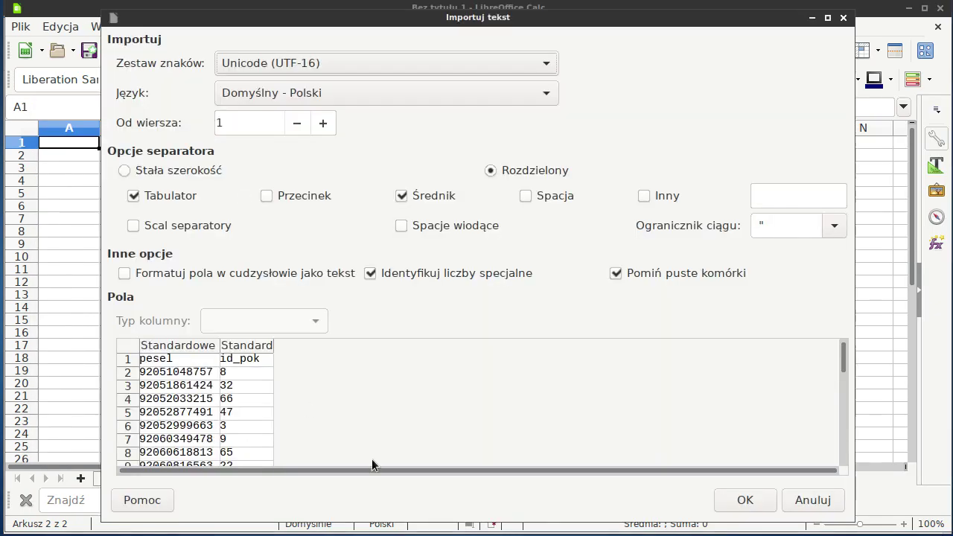
Import the pesel/id_pok data, widen column A, and rename the sheet 'meldunek'.
{"action": "left_click", "coordinate": [745, 500]}
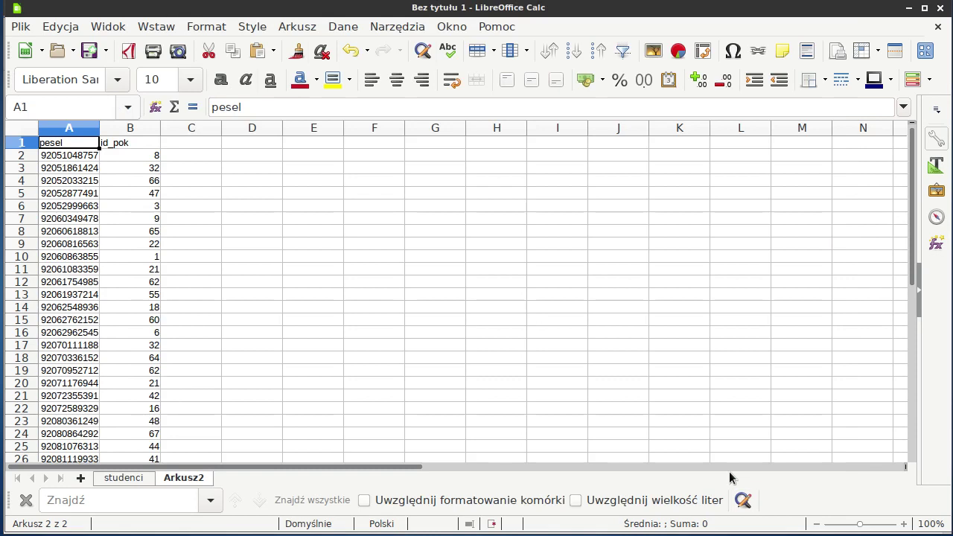
{"action": "left_click_drag", "start_coordinate": [99, 125], "coordinate": [130, 125]}
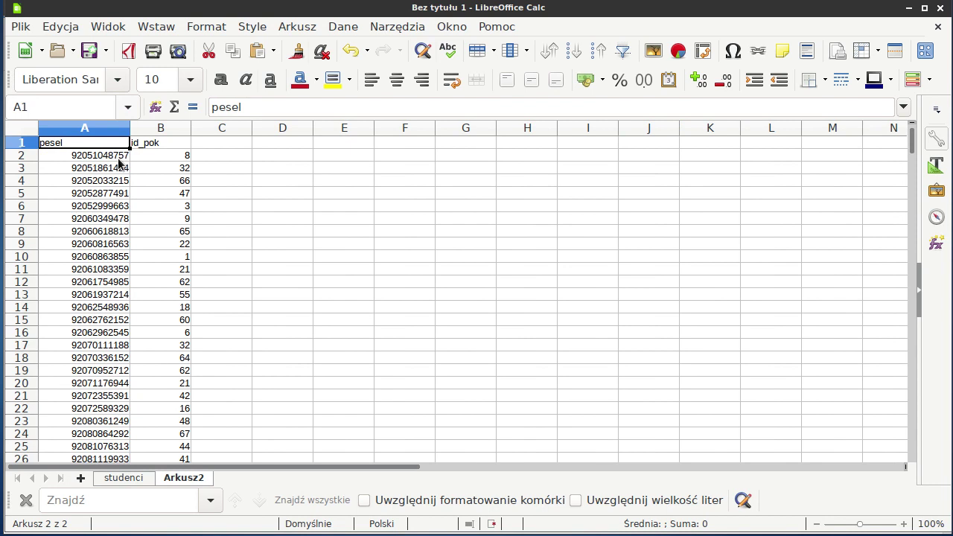
{"action": "right_click", "coordinate": [196, 480]}
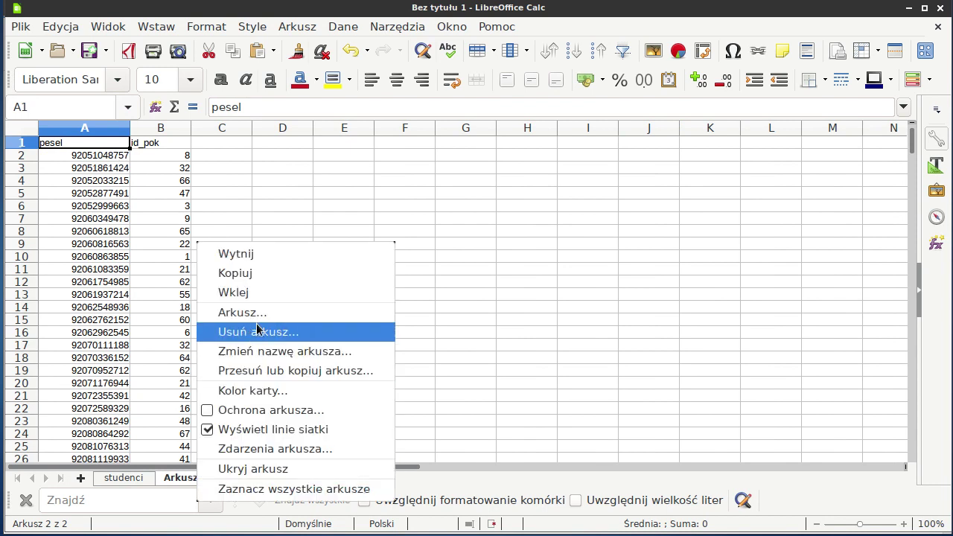
{"action": "left_click", "coordinate": [304, 350]}
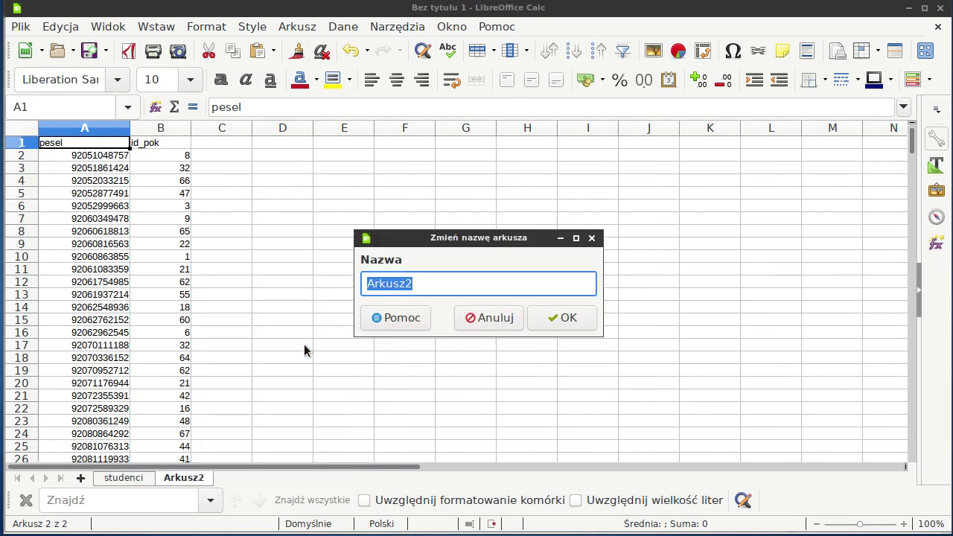
{"action": "type", "text": "pok"}
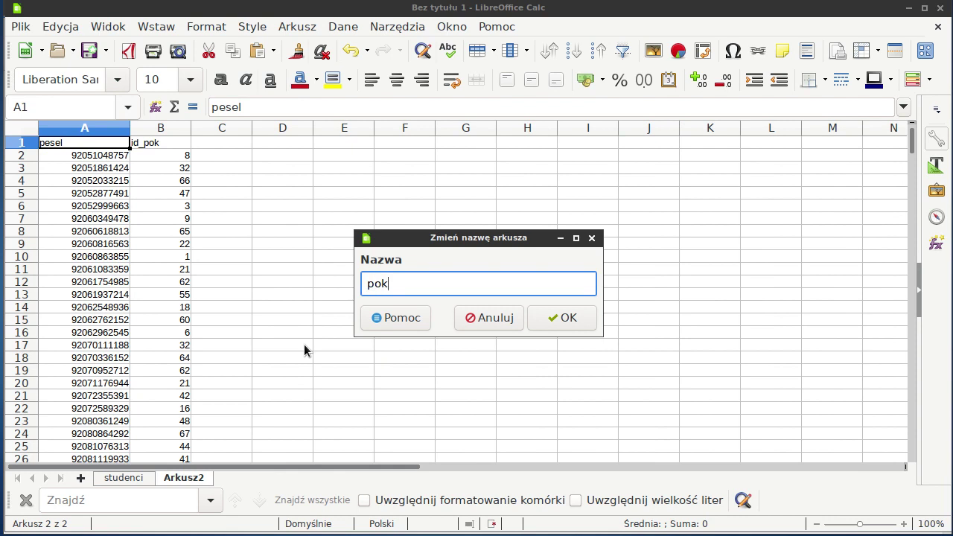
{"action": "key", "text": "BackSpace"}
{"action": "key", "text": "BackSpace"}
{"action": "key", "text": "BackSpace"}
{"action": "type", "text": "me"}
{"action": "type", "text": "ldunek"}
{"action": "key", "text": "Return"}
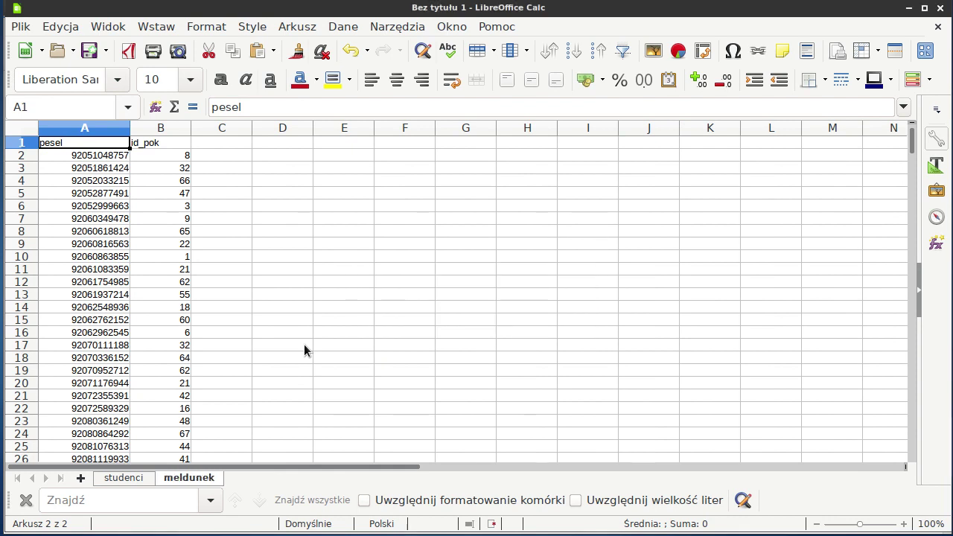
Name the meldunek data block A1:B326 'mel'.
{"action": "key", "text": "ctrl+shift+End"}
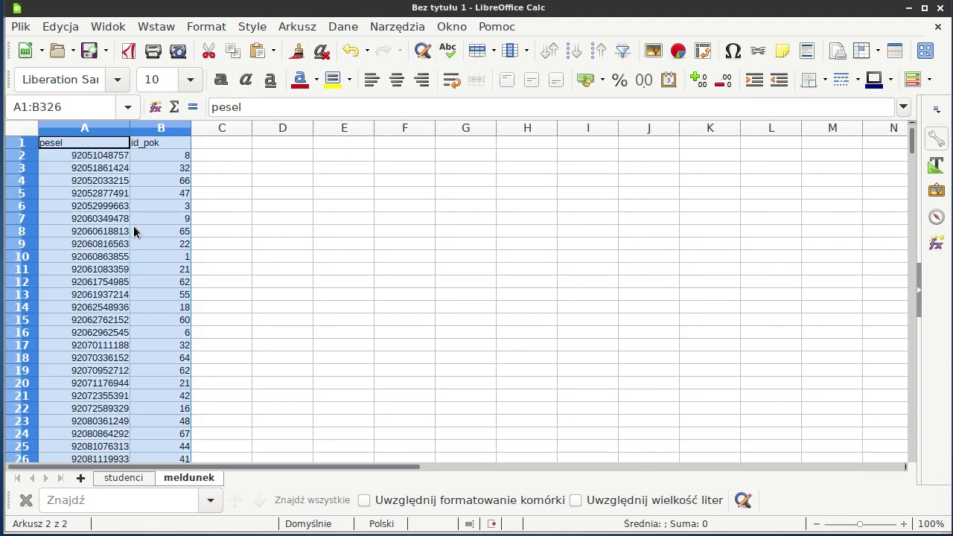
{"action": "left_click", "coordinate": [72, 104]}
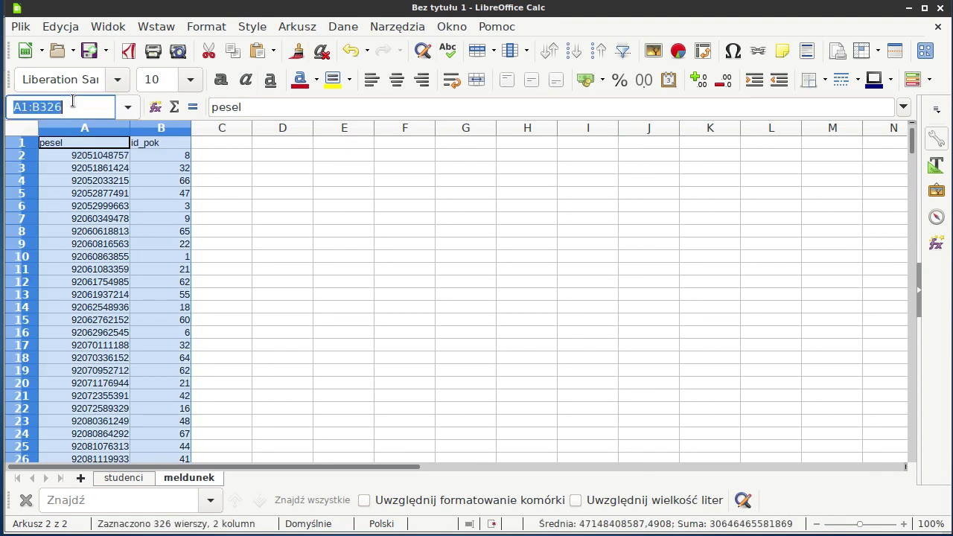
{"action": "type", "text": "mel"}
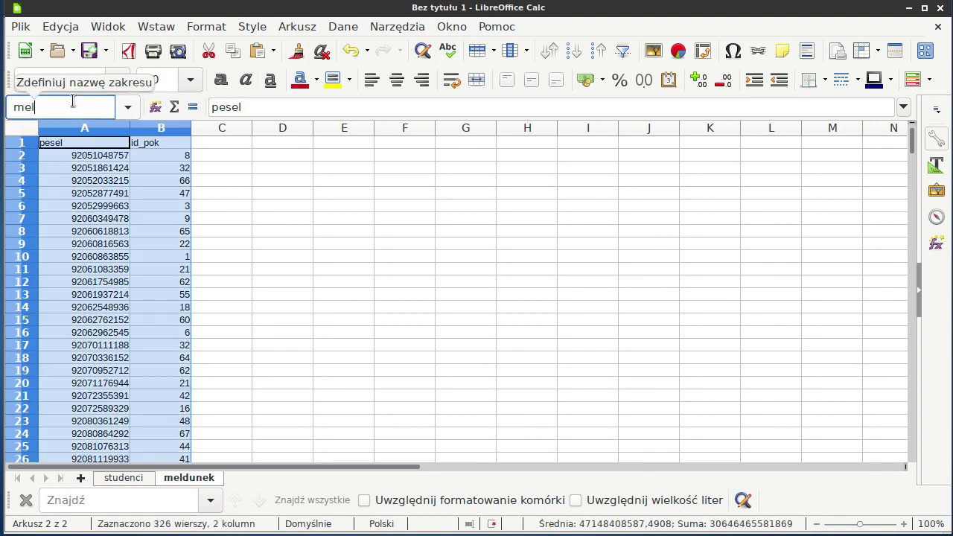
Add an empty Arkusz3 sheet and select all text in wypozyczenia.txt in Geany.
{"action": "left_click", "coordinate": [80, 477]}
{"action": "key", "text": "alt+Tab"}
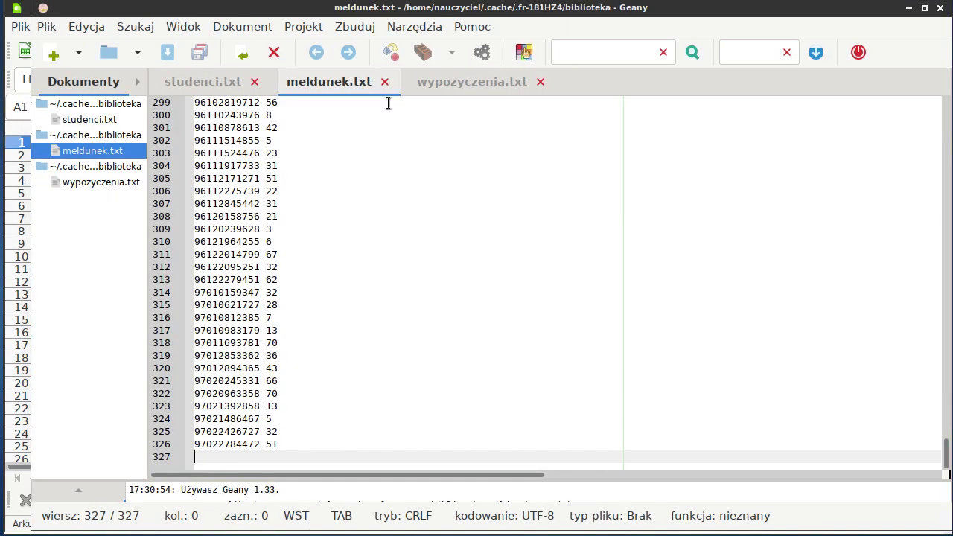
{"action": "left_click", "coordinate": [461, 84]}
{"action": "key", "text": "ctrl+a"}
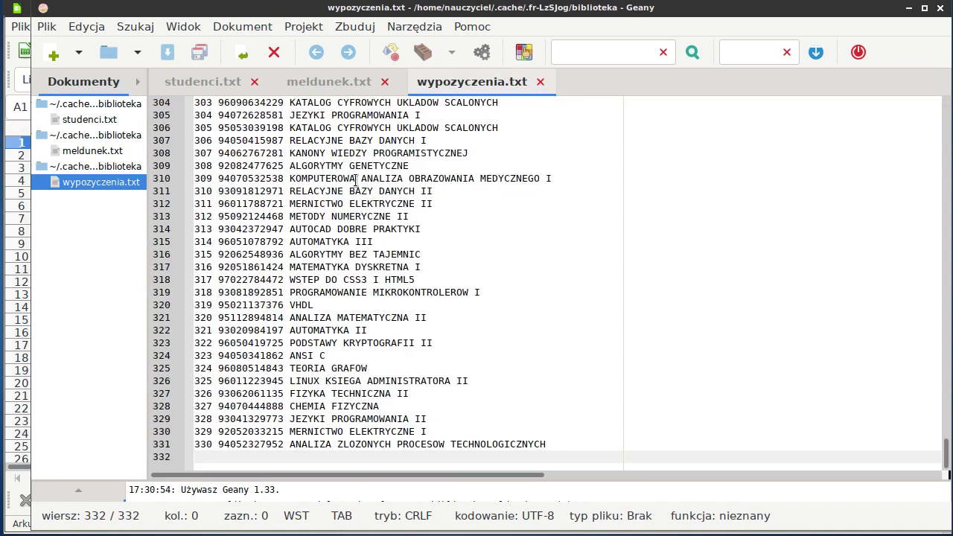
Paste the wypozyczenia loans data into Arkusz3 and import it into columns A–C.
{"action": "key", "text": "alt+Tab"}
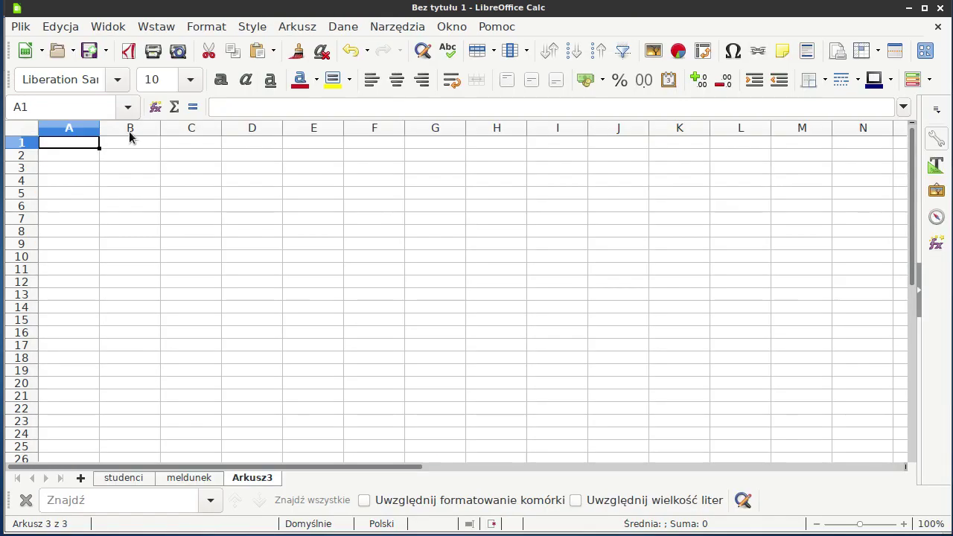
{"action": "key", "text": "ctrl+v"}
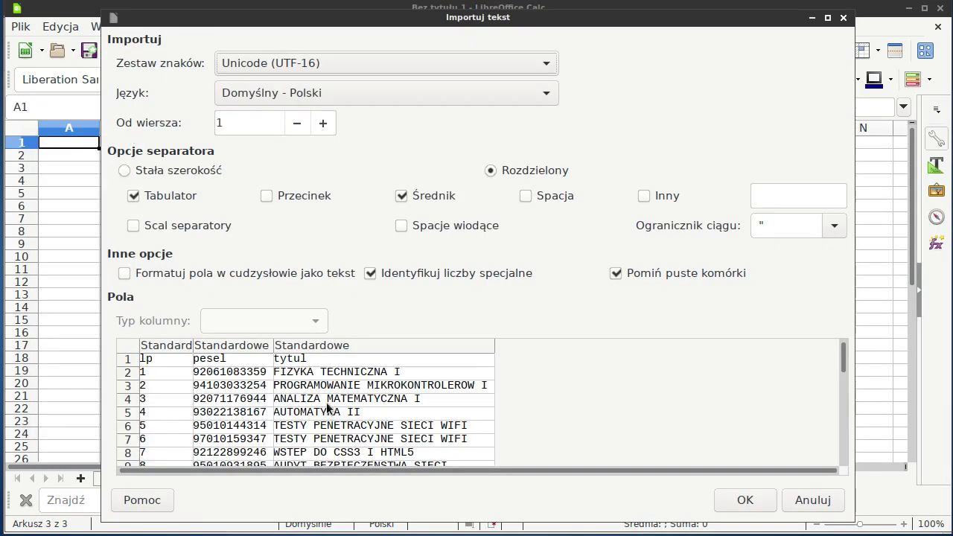
{"action": "left_click", "coordinate": [741, 500]}
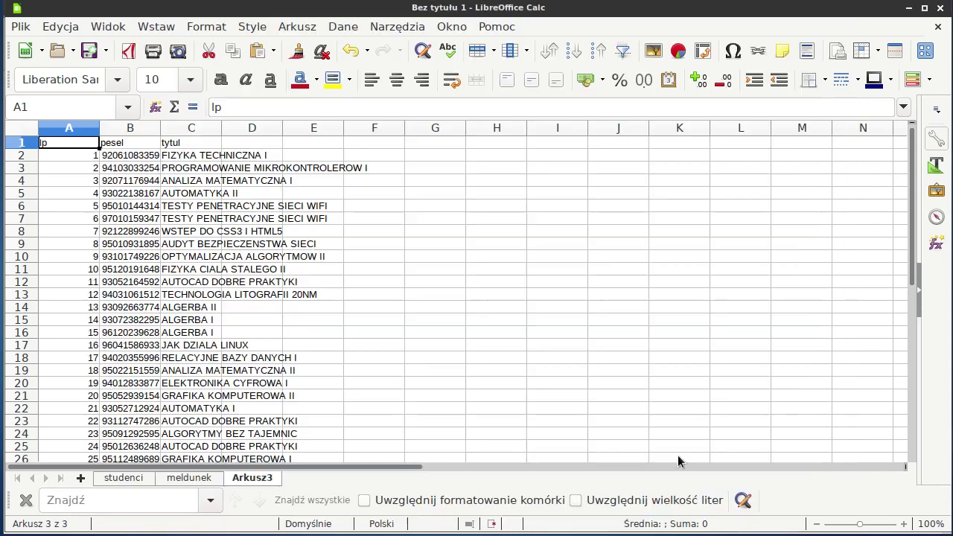
Name the loans range A1:C331 'wyp'.
{"action": "left_click", "coordinate": [216, 247]}
{"action": "key", "text": "ctrl+Down"}
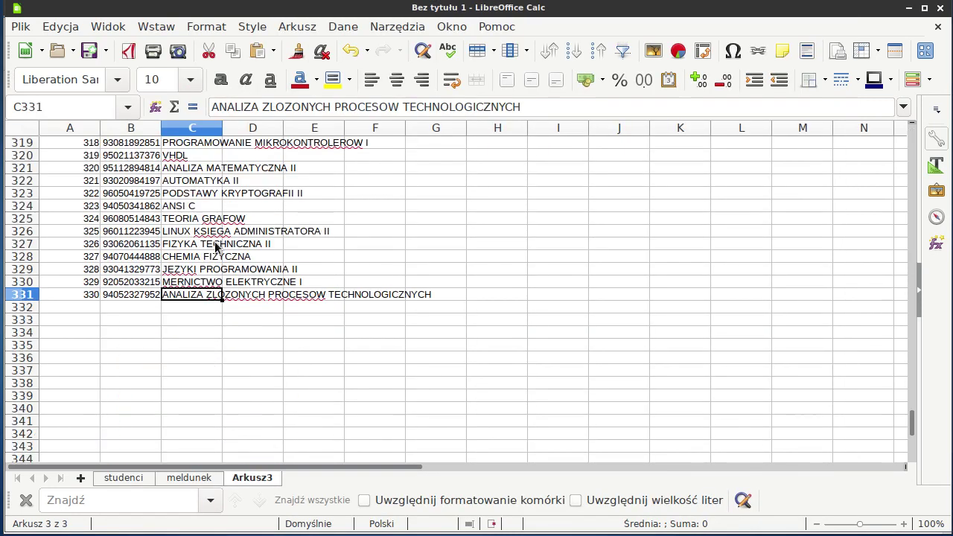
{"action": "key", "text": "ctrl+Up"}
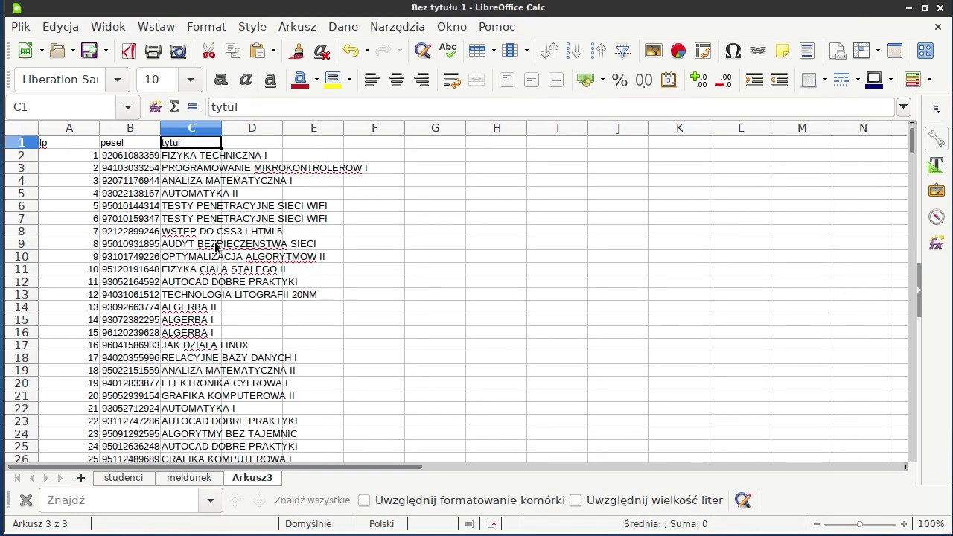
{"action": "key", "text": "ctrl+KP_Multiply"}
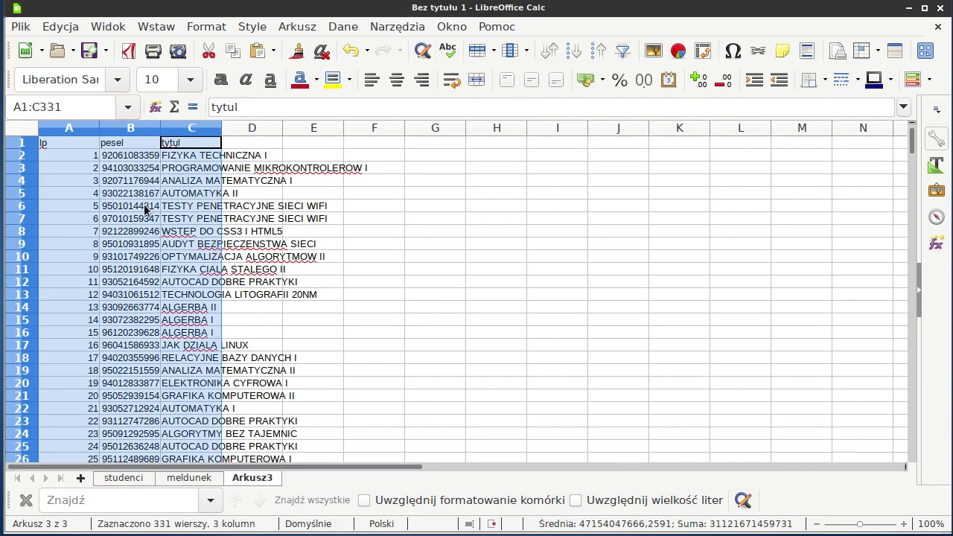
{"action": "left_click", "coordinate": [81, 108]}
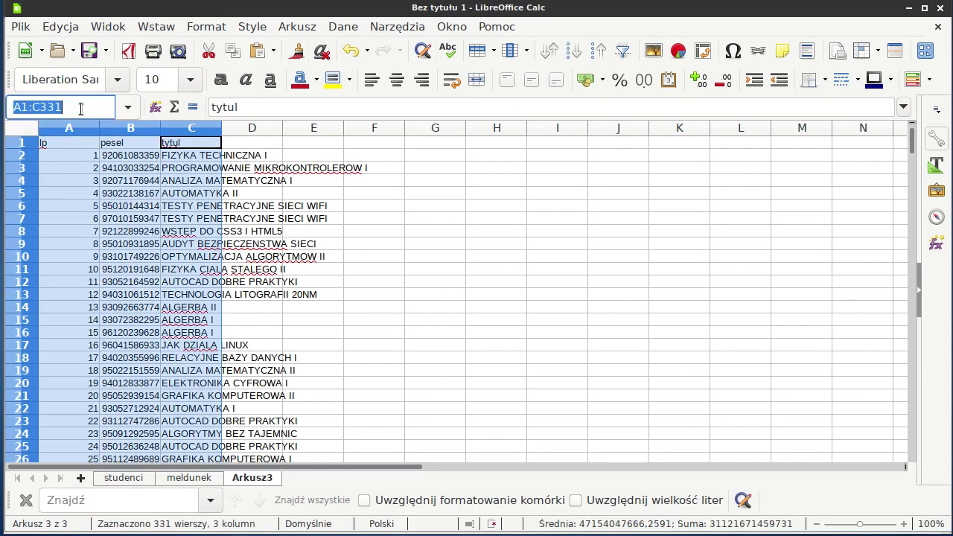
{"action": "type", "text": "wyp"}
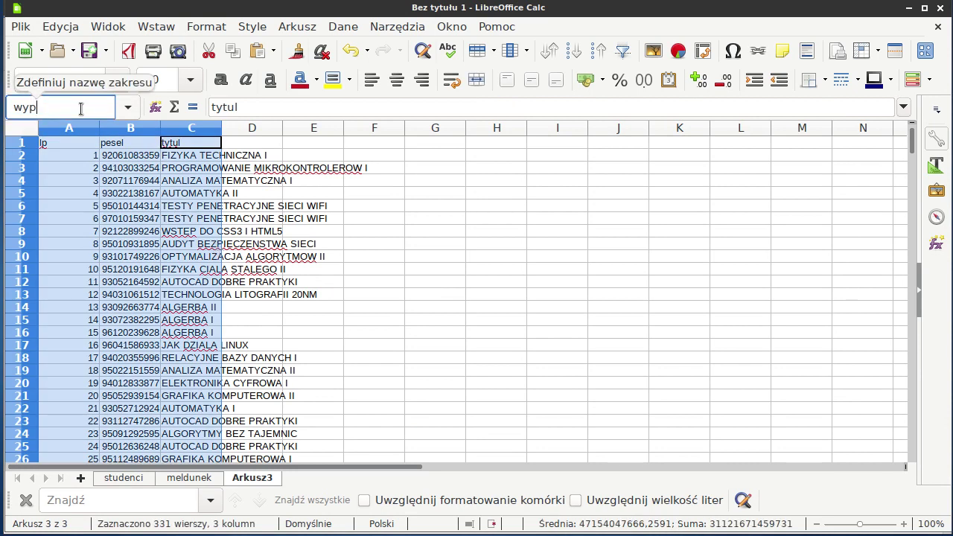
{"action": "key", "text": "Return"}
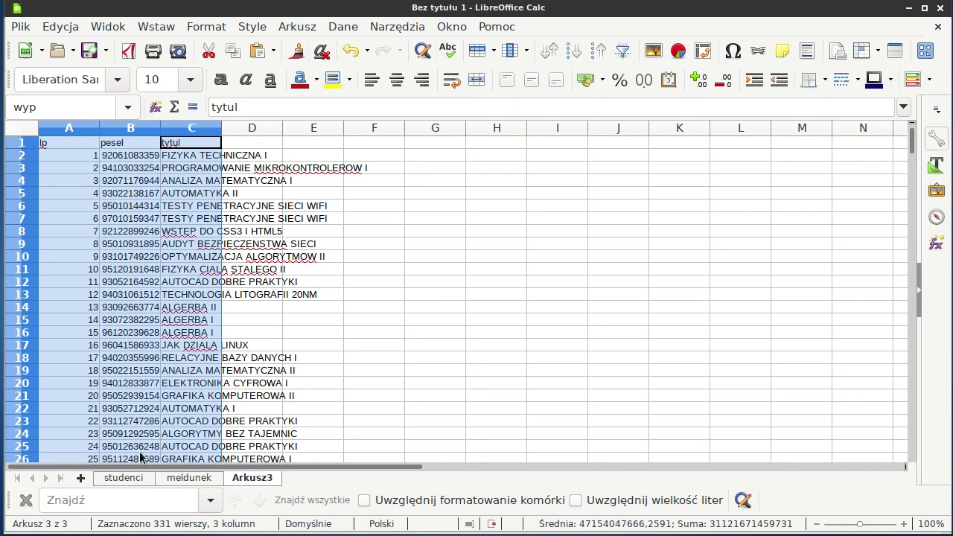
Rename the third sheet to 'wypozyczenia'.
{"action": "right_click", "coordinate": [246, 477]}
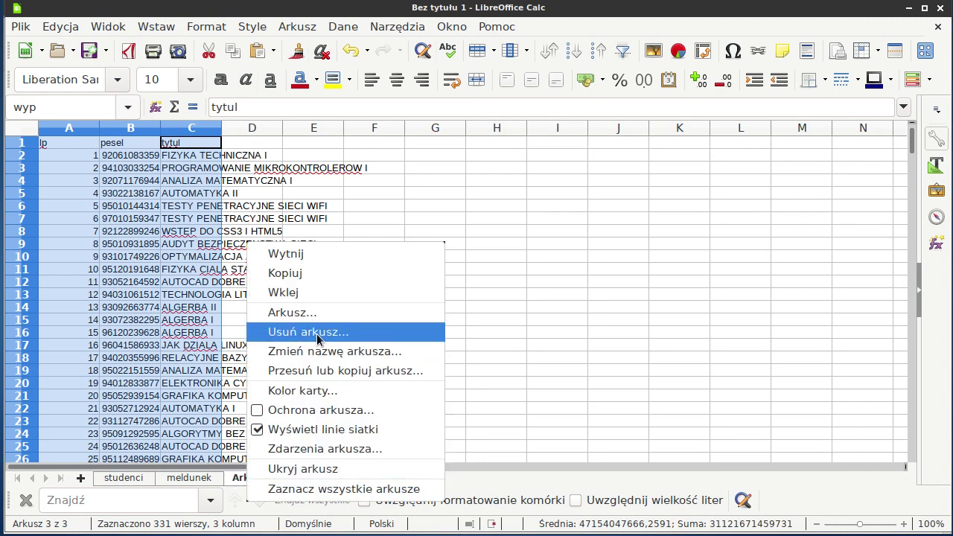
{"action": "left_click", "coordinate": [333, 350]}
{"action": "type", "text": "wy"}
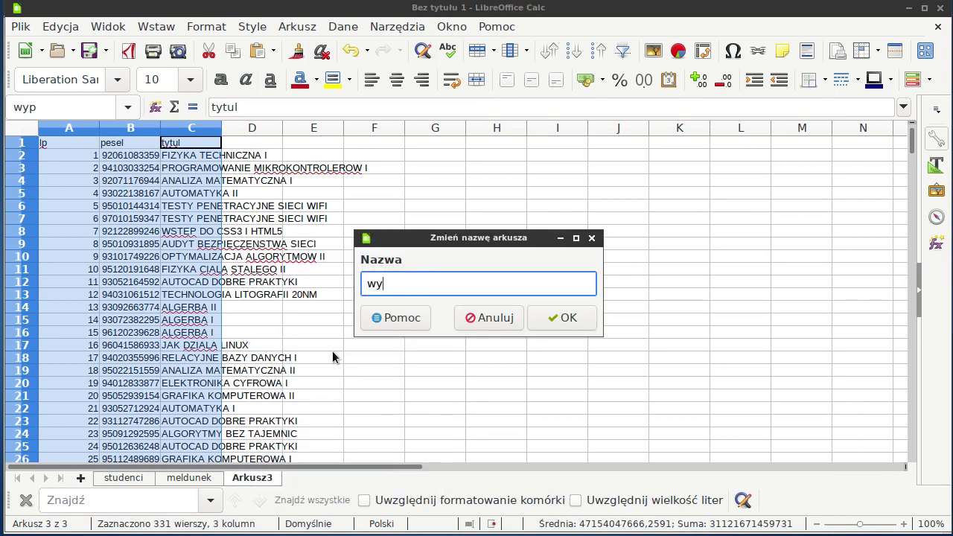
{"action": "type", "text": "pozyczenia"}
{"action": "key", "text": "Return"}
Step through the Excel pivot-table screenshots e1.jpg, e2.jpg, e2a.jpg up to e3.jpg.
{"action": "left_click", "coordinate": [148, 242]}
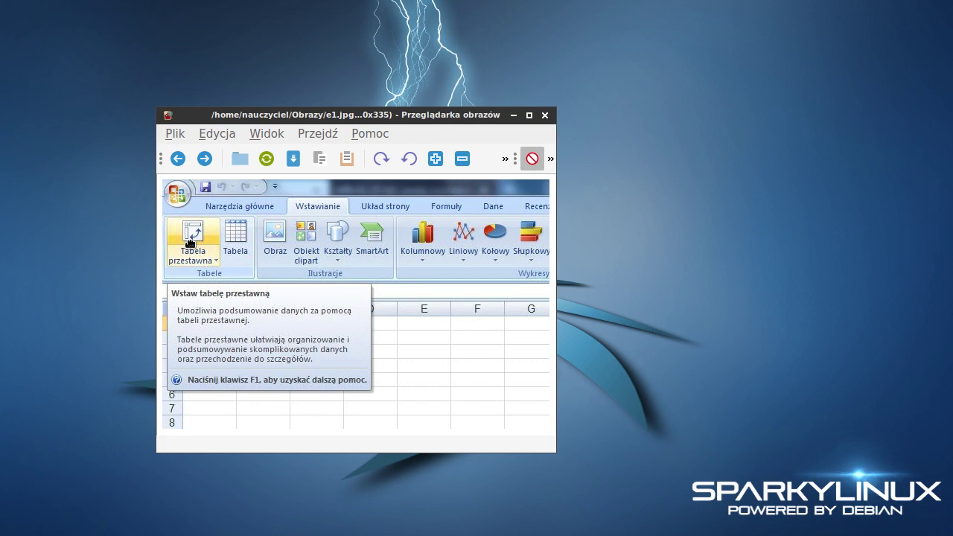
{"action": "key", "text": "Right"}
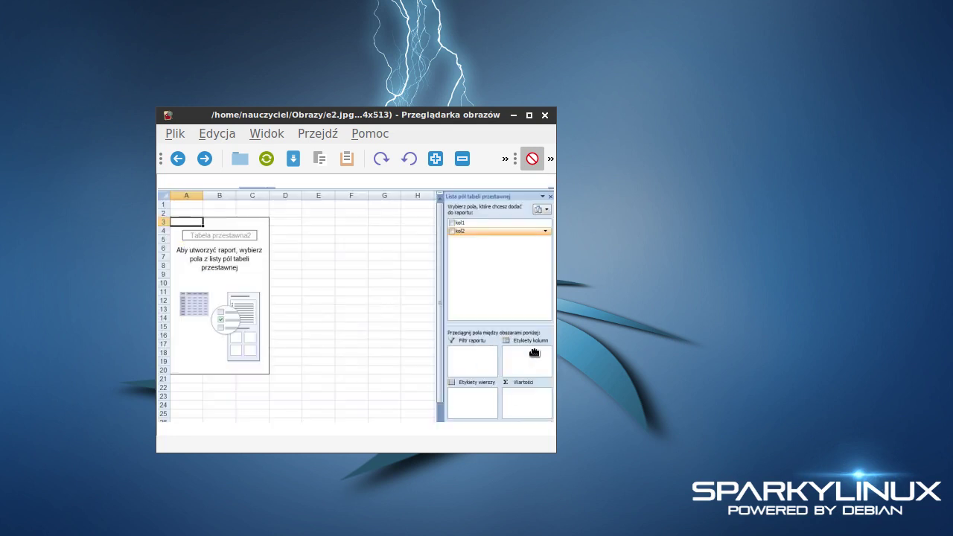
{"action": "key", "text": "Right"}
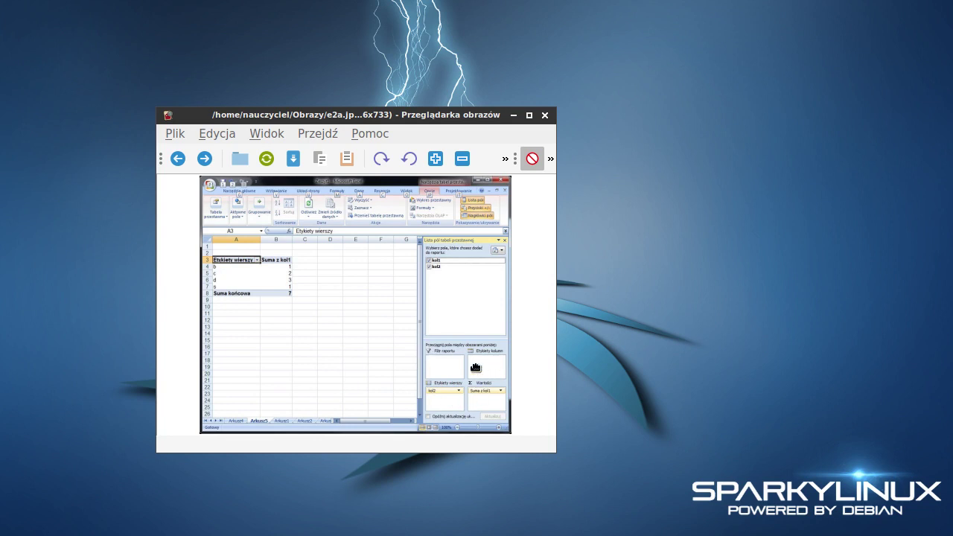
{"action": "key", "text": "Right"}
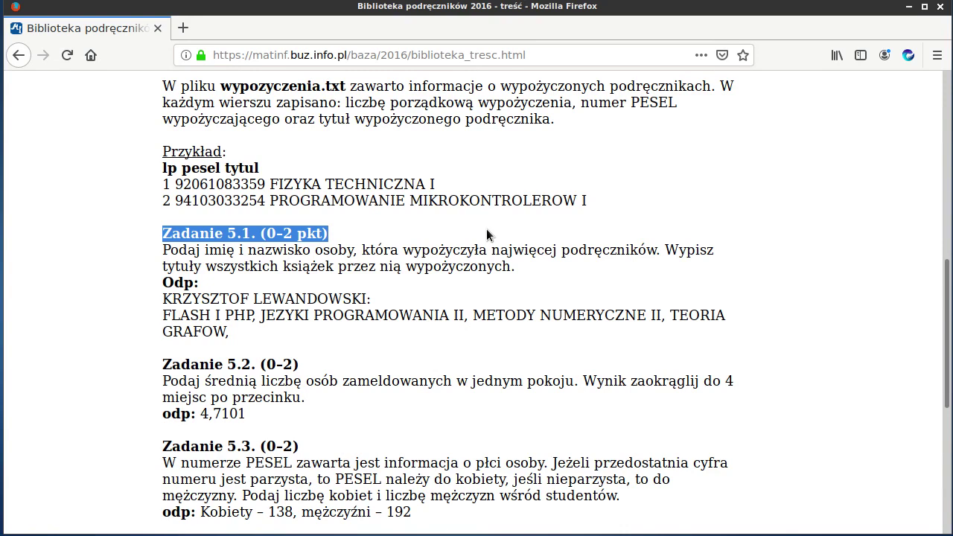
After reading Zadanie 5.1, return to the wypozyczenia sheet in Calc.
{"action": "key", "text": "alt+Tab"}
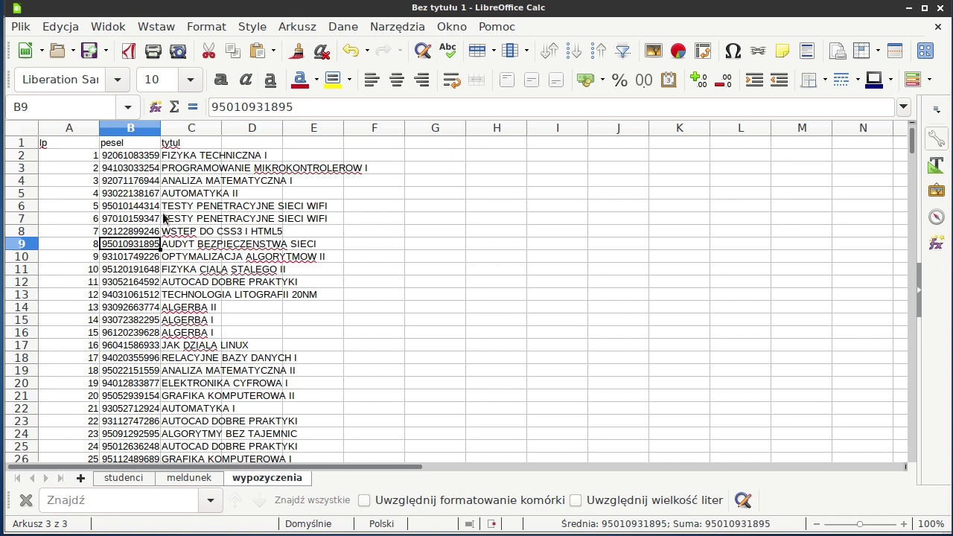
Create a pivot table from the wypozyczenia data with pesel as rows and a Zlicz (count) of lp.
{"action": "left_click", "coordinate": [342, 26]}
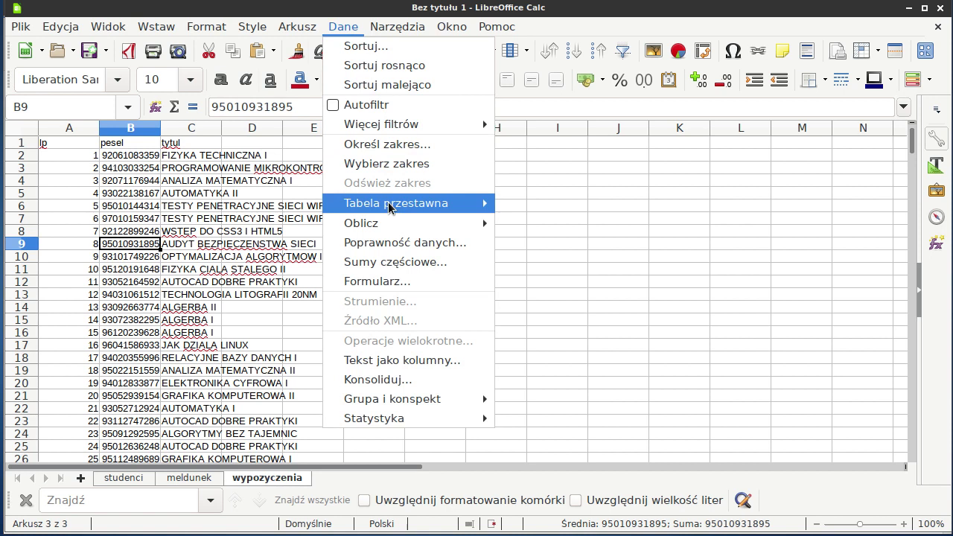
{"action": "mouse_move", "coordinate": [396, 203]}
{"action": "left_click", "coordinate": [525, 202]}
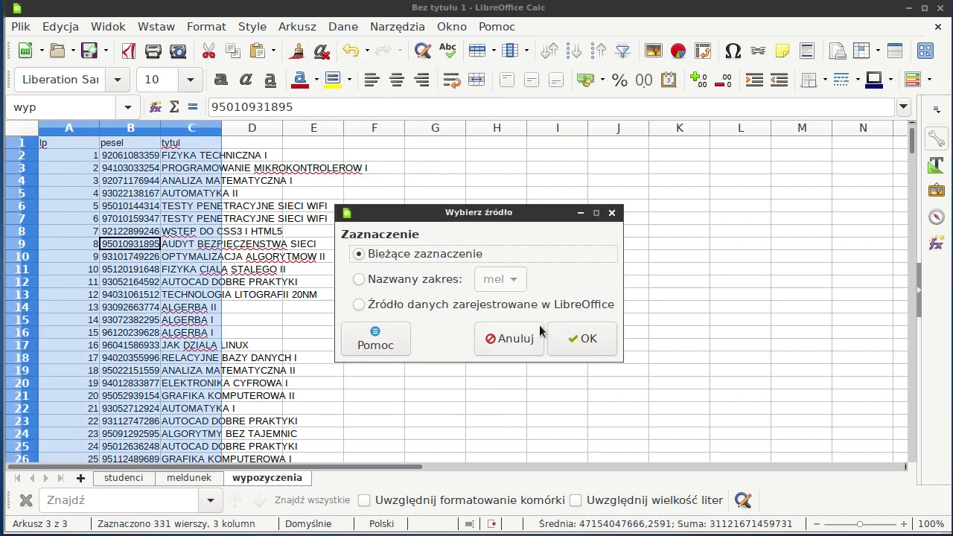
{"action": "left_click", "coordinate": [581, 338]}
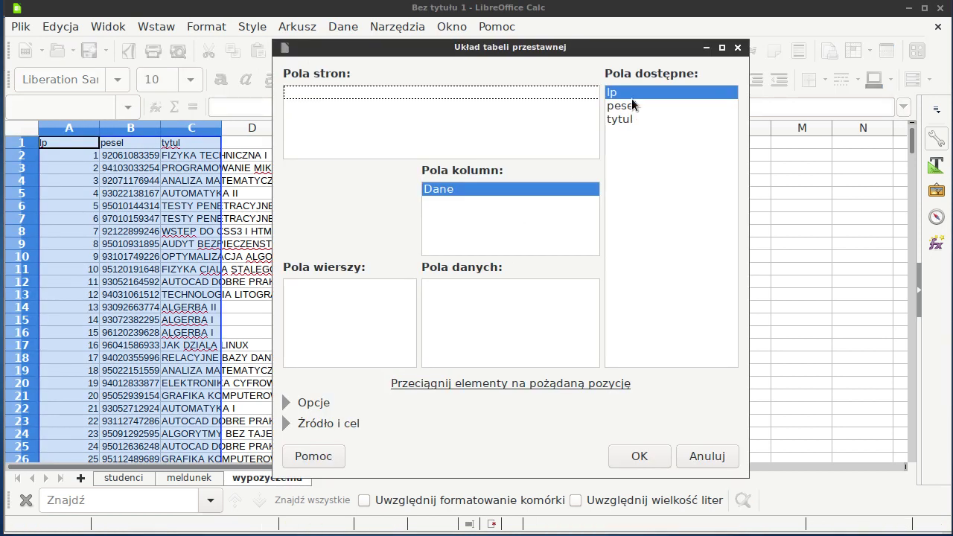
{"action": "left_click_drag", "start_coordinate": [631, 105], "coordinate": [364, 294]}
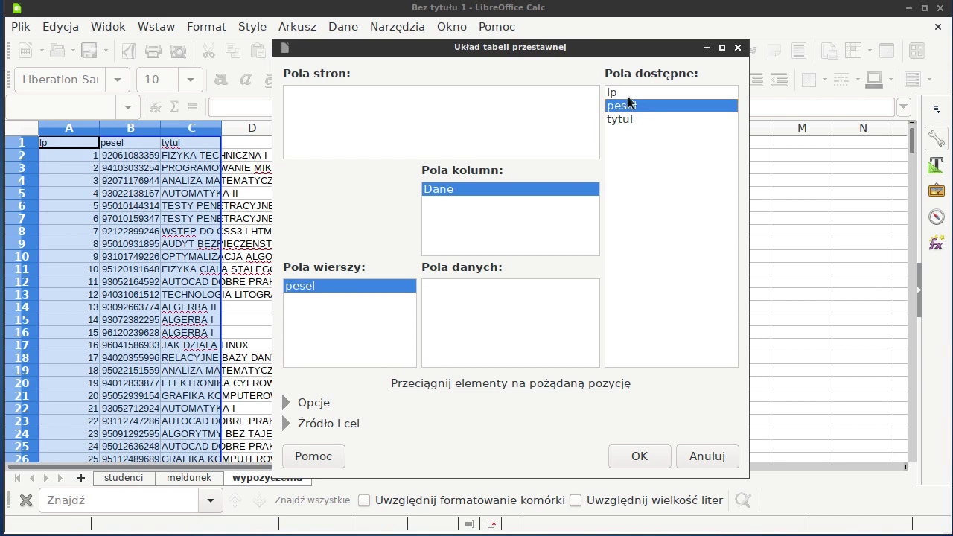
{"action": "left_click_drag", "start_coordinate": [629, 93], "coordinate": [479, 292]}
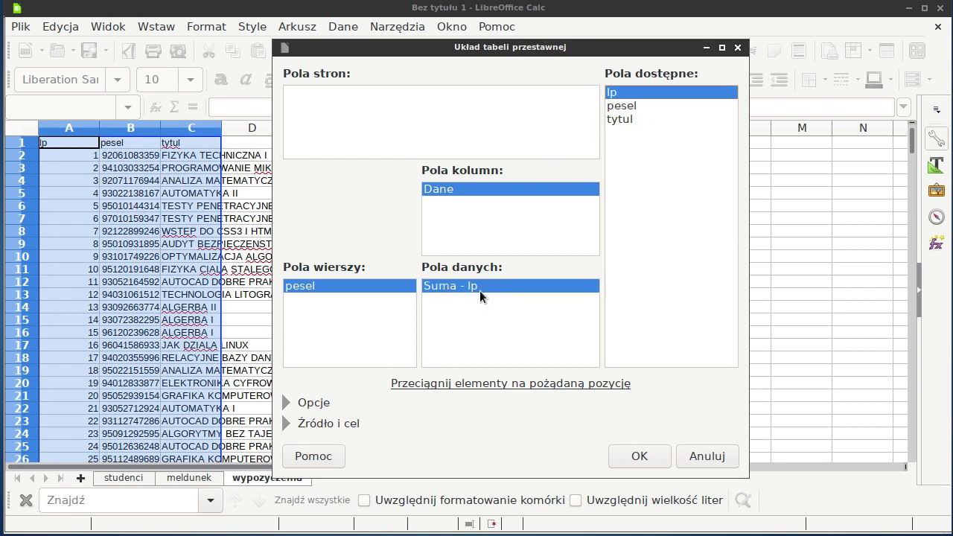
{"action": "double_click", "coordinate": [480, 287]}
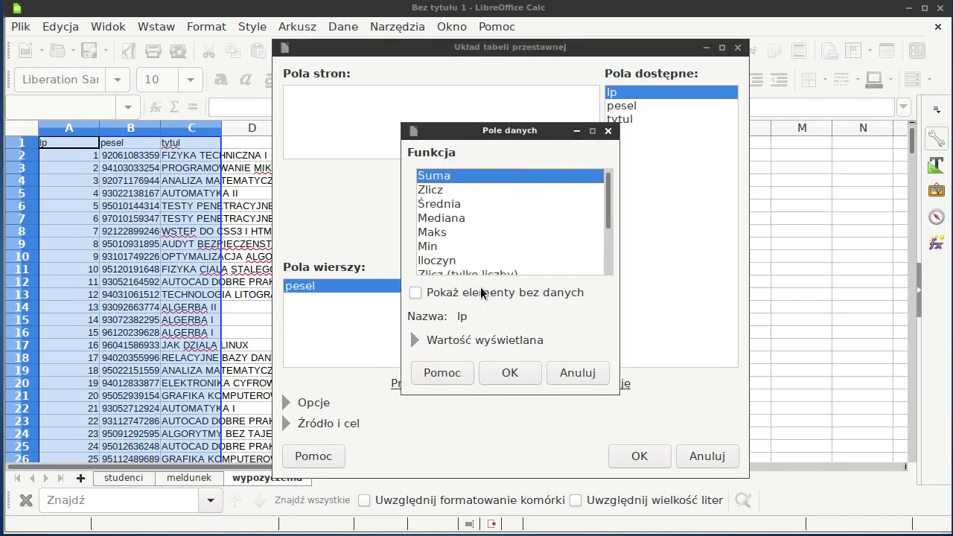
{"action": "left_click", "coordinate": [437, 191]}
{"action": "left_click", "coordinate": [509, 370]}
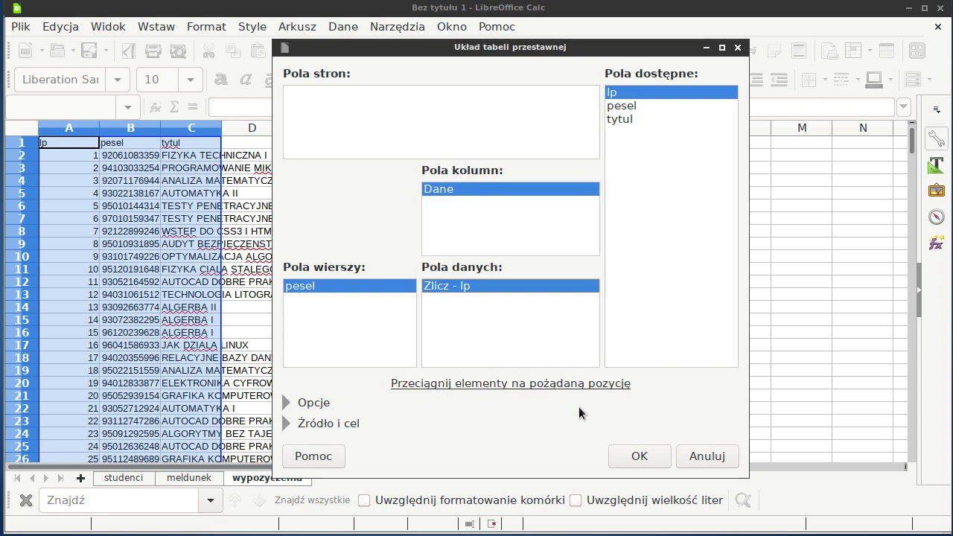
{"action": "left_click", "coordinate": [644, 463]}
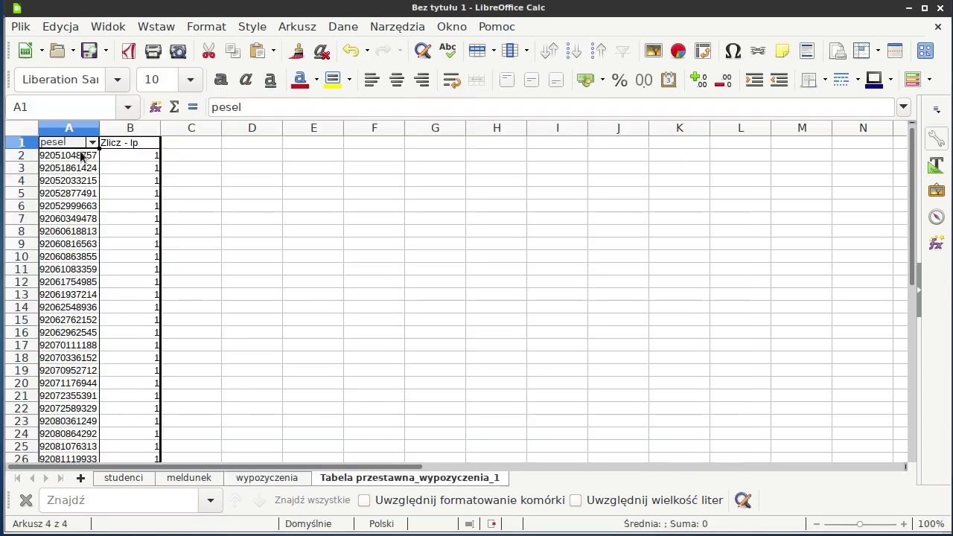
Sort the pivot's pesel rows descending by Zlicz - lp and widen column A.
{"action": "right_click", "coordinate": [89, 168]}
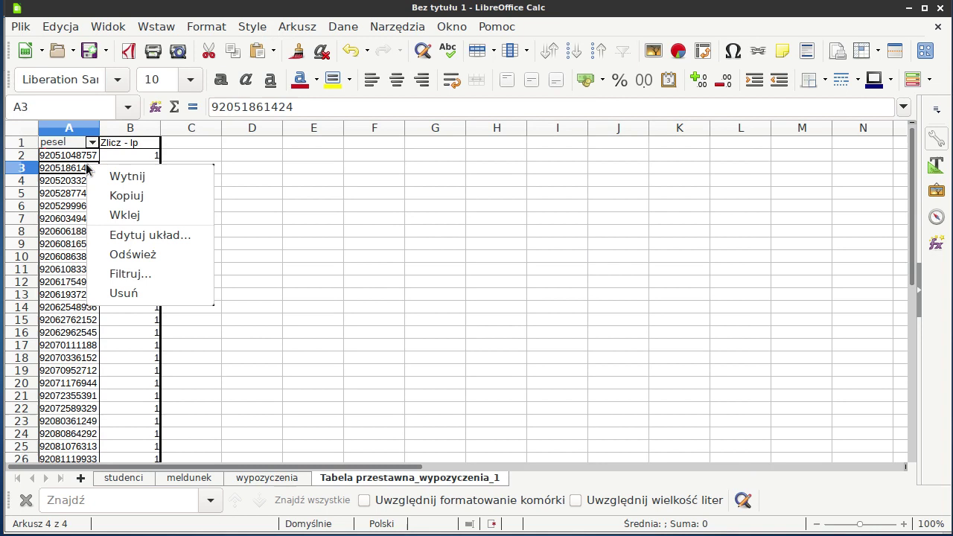
{"action": "left_click", "coordinate": [128, 233]}
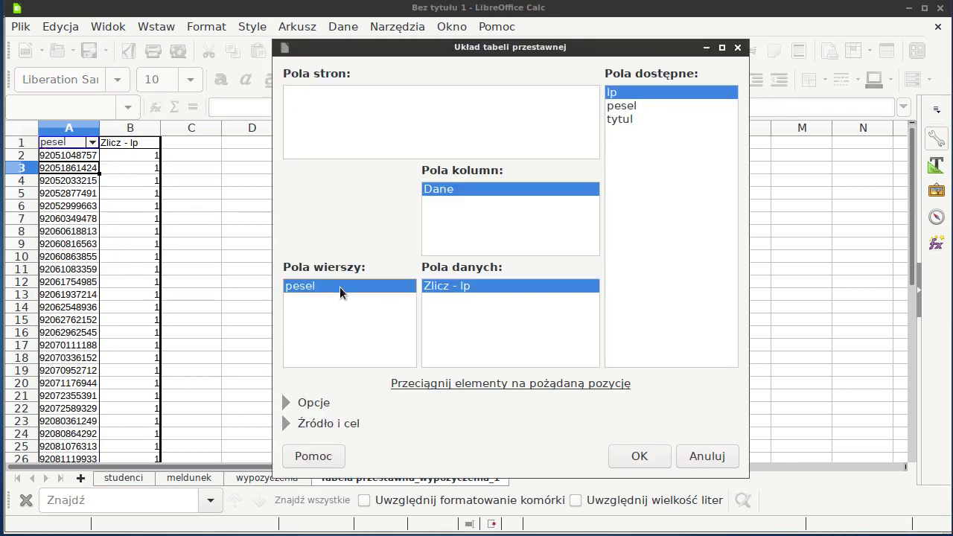
{"action": "double_click", "coordinate": [339, 286]}
{"action": "left_click", "coordinate": [411, 390]}
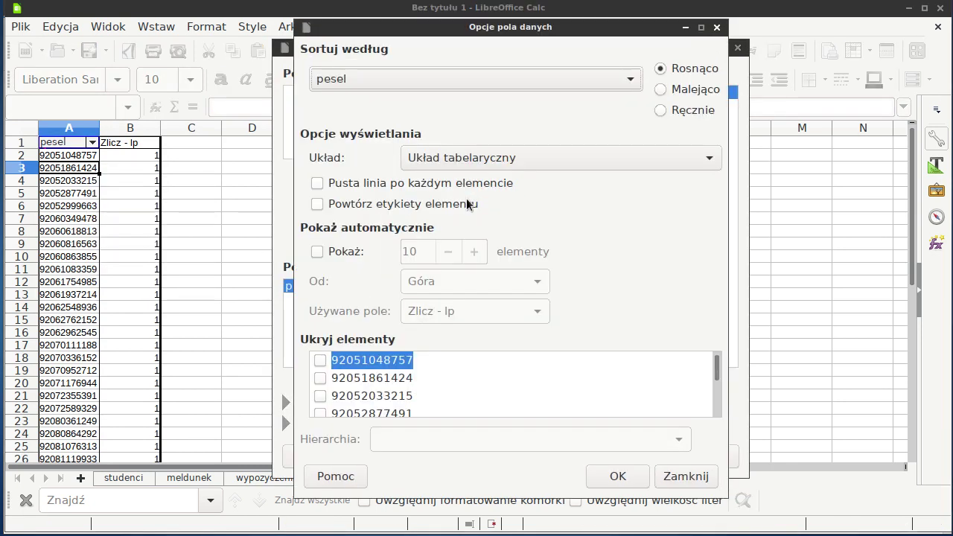
{"action": "left_click", "coordinate": [609, 80]}
{"action": "left_click", "coordinate": [537, 109]}
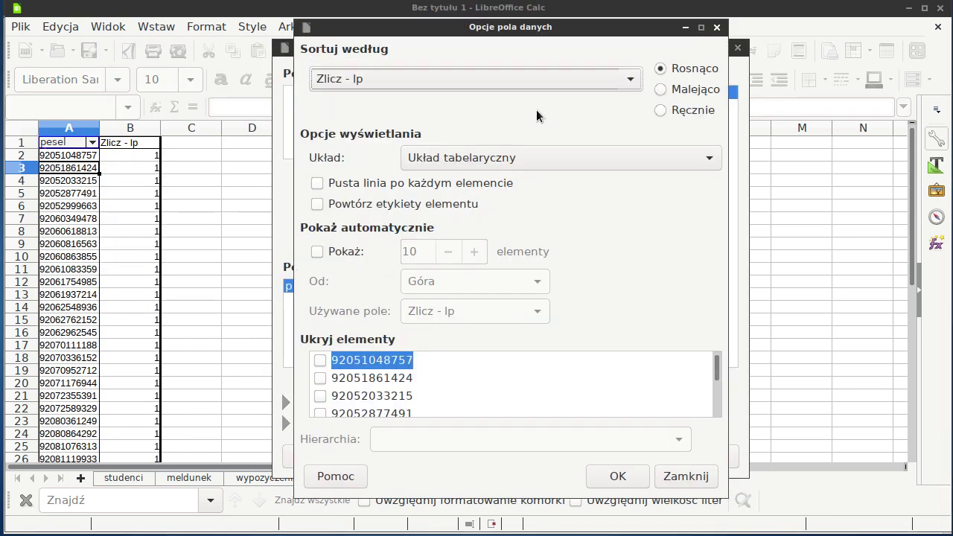
{"action": "left_click", "coordinate": [666, 87]}
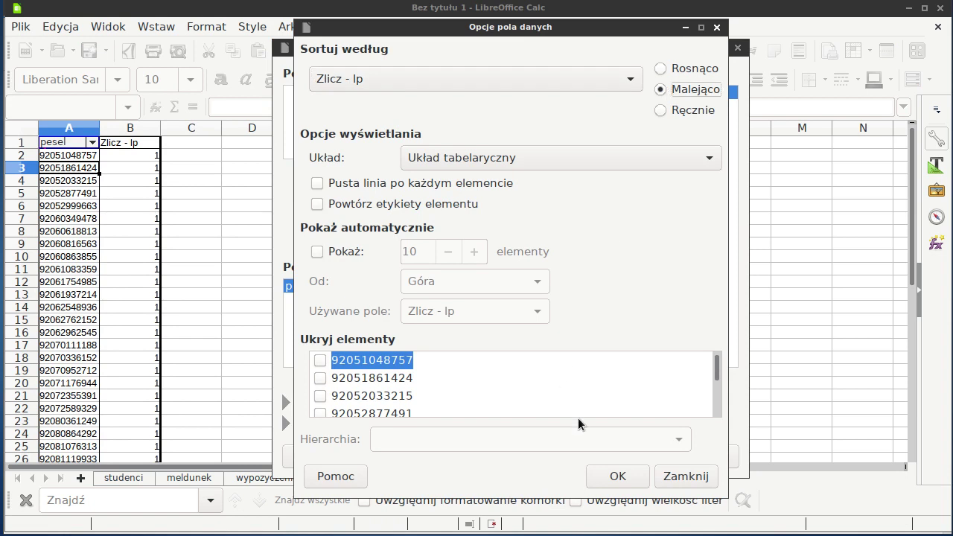
{"action": "left_click", "coordinate": [615, 480]}
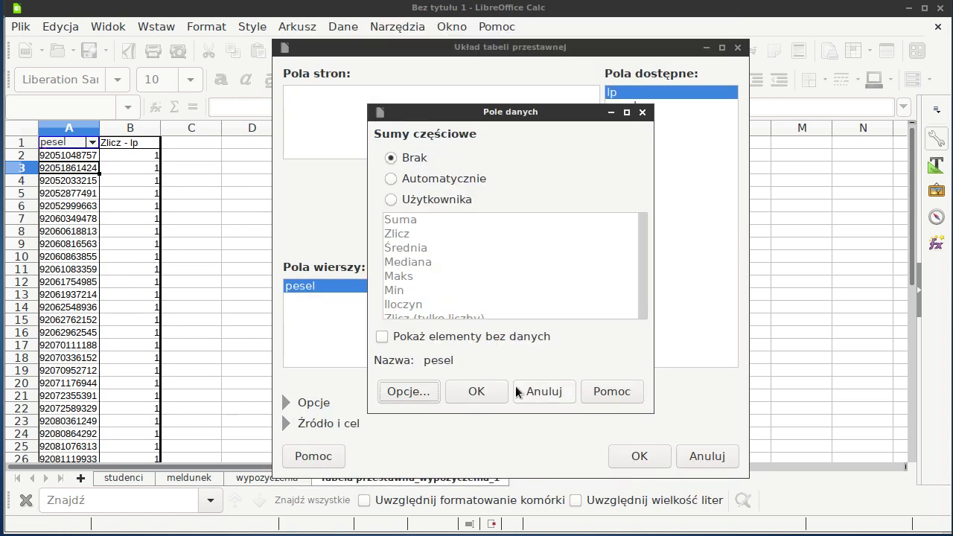
{"action": "left_click", "coordinate": [480, 393]}
{"action": "left_click", "coordinate": [639, 456]}
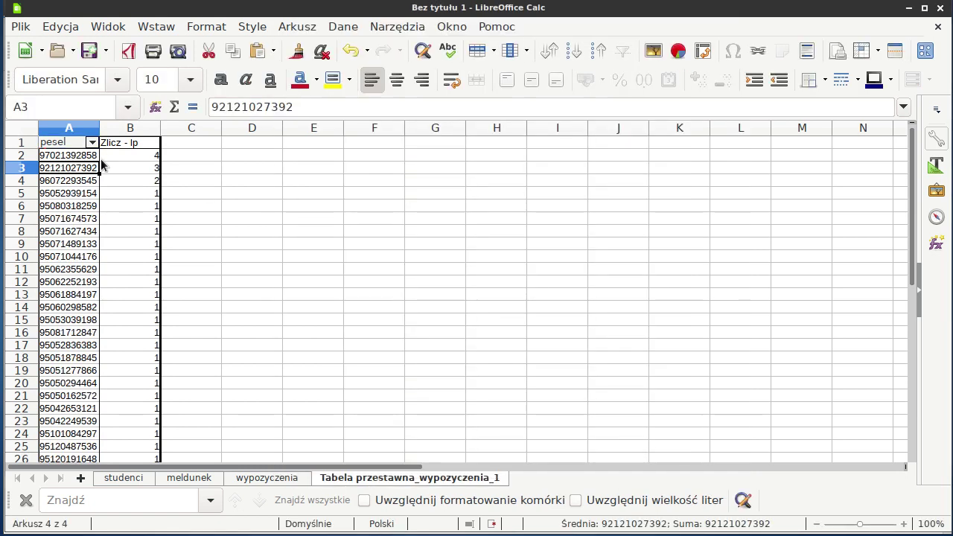
{"action": "left_click_drag", "start_coordinate": [100, 124], "coordinate": [128, 124]}
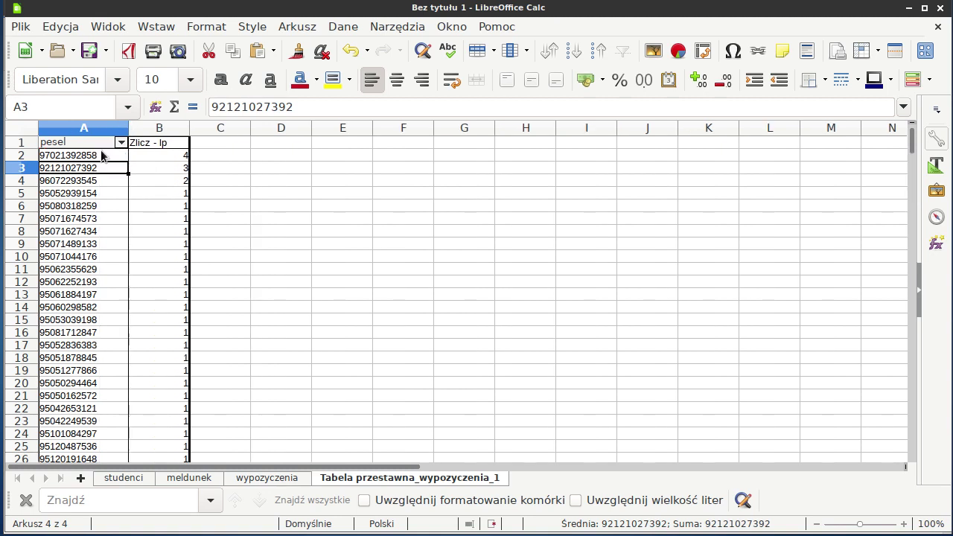
{"action": "left_click", "coordinate": [98, 157]}
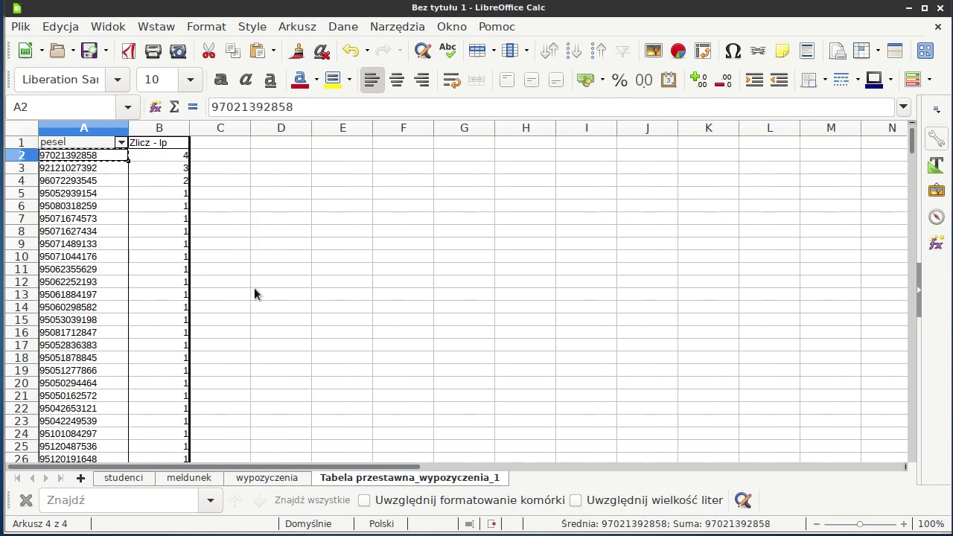
From the wypozyczenia sheet, create a pivot table with pesel and tytul as row fields.
{"action": "left_click", "coordinate": [268, 484]}
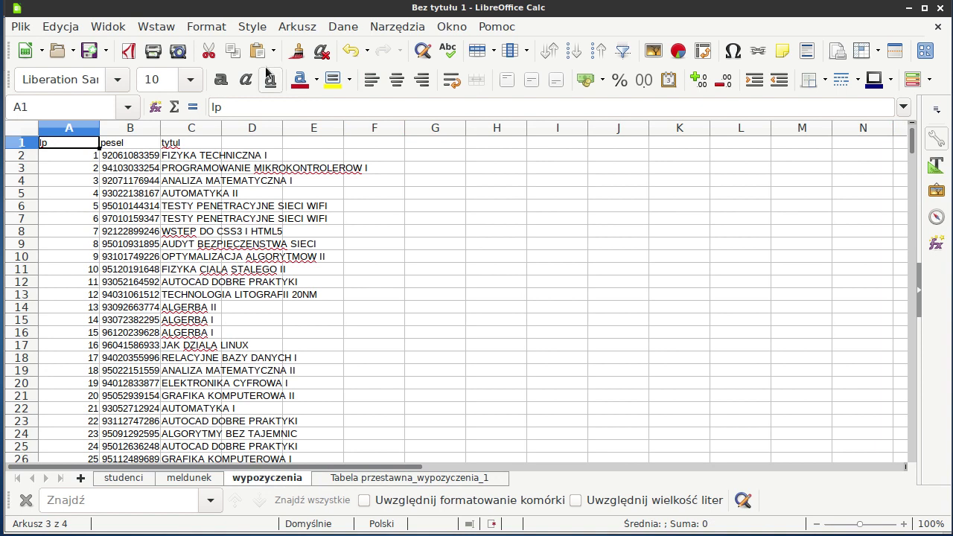
{"action": "left_click", "coordinate": [341, 28]}
{"action": "mouse_move", "coordinate": [395, 204]}
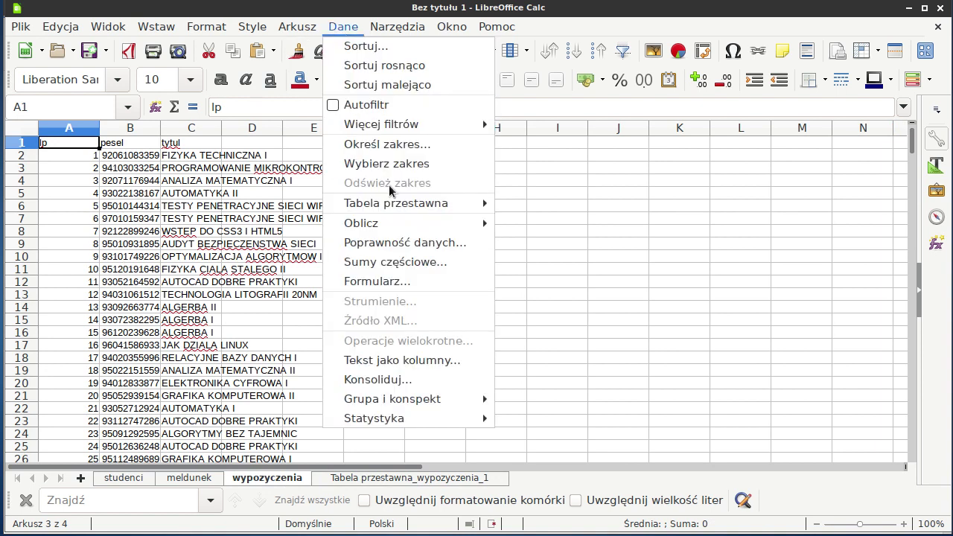
{"action": "left_click", "coordinate": [516, 204]}
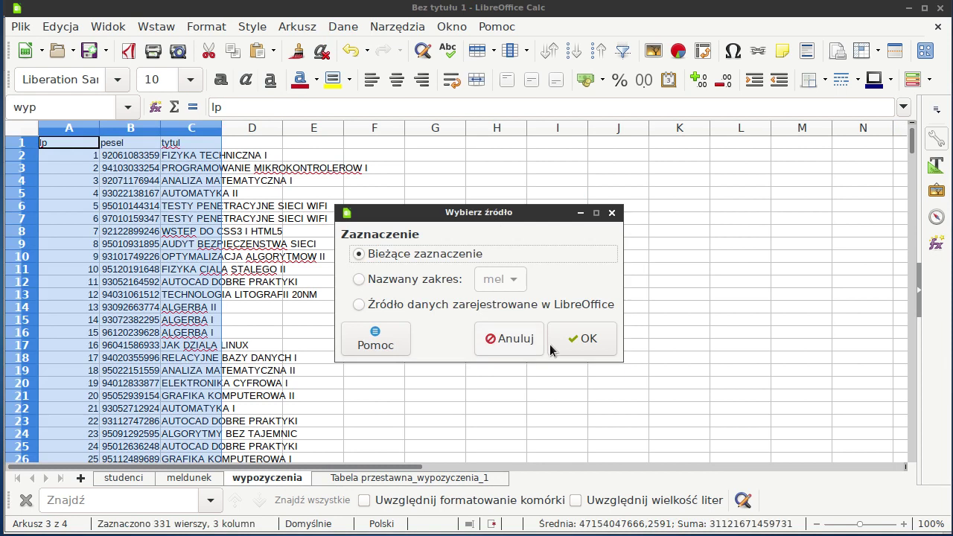
{"action": "left_click", "coordinate": [574, 338]}
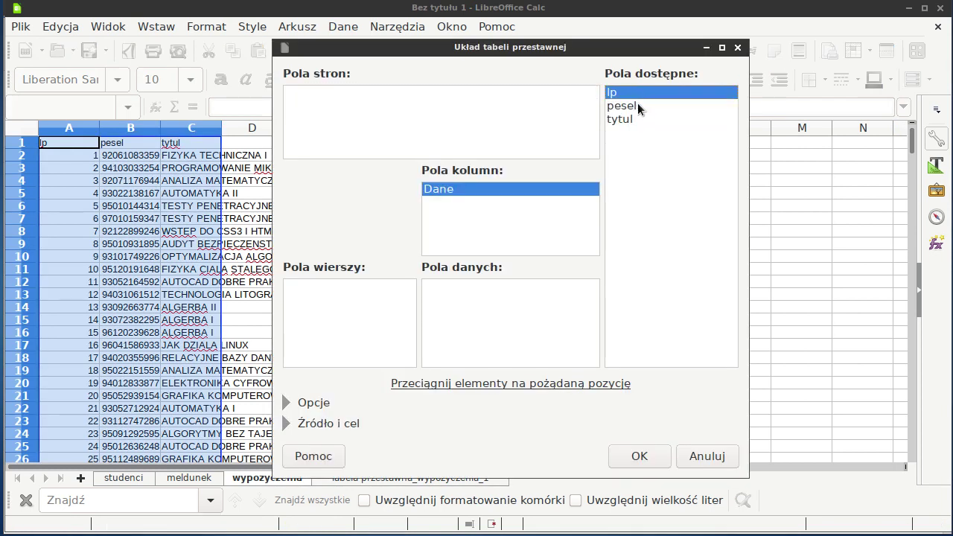
{"action": "left_click_drag", "start_coordinate": [641, 107], "coordinate": [332, 300]}
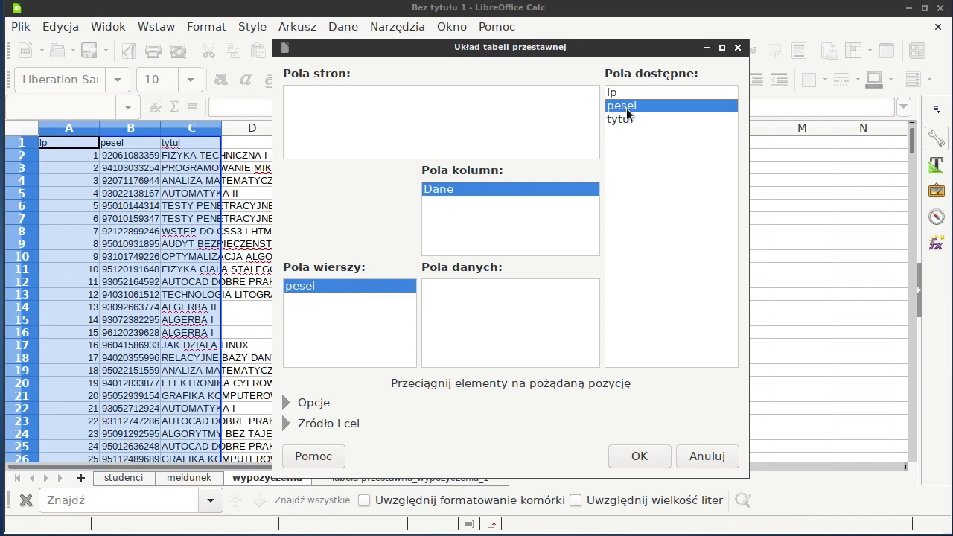
{"action": "left_click_drag", "start_coordinate": [627, 119], "coordinate": [373, 321]}
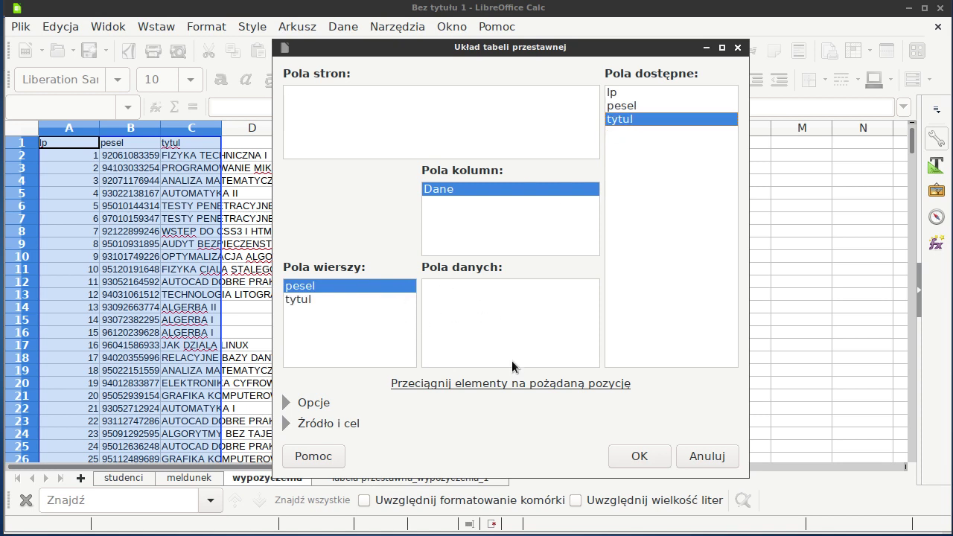
{"action": "left_click", "coordinate": [638, 456]}
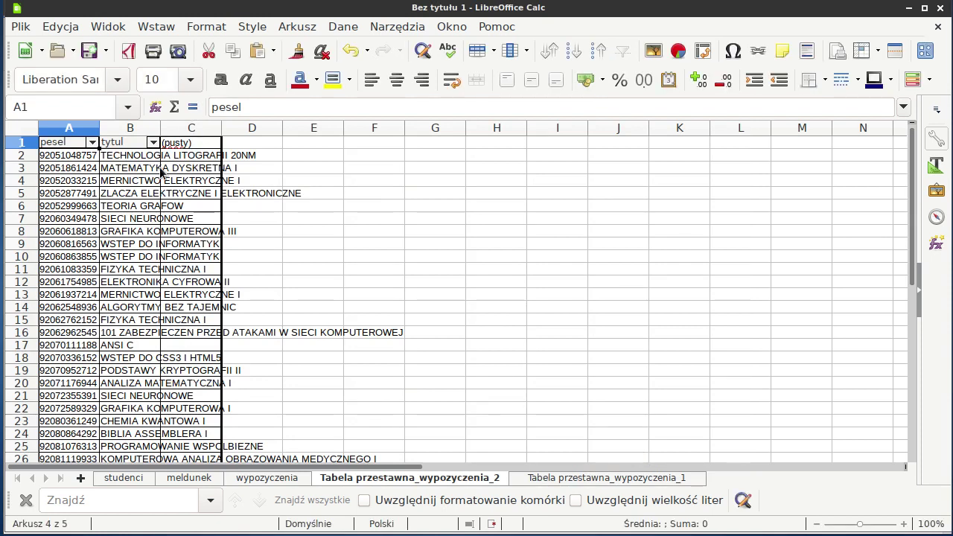
Filter the pesel column to the top borrower's PESEL and widen column B for the titles.
{"action": "left_click", "coordinate": [92, 143]}
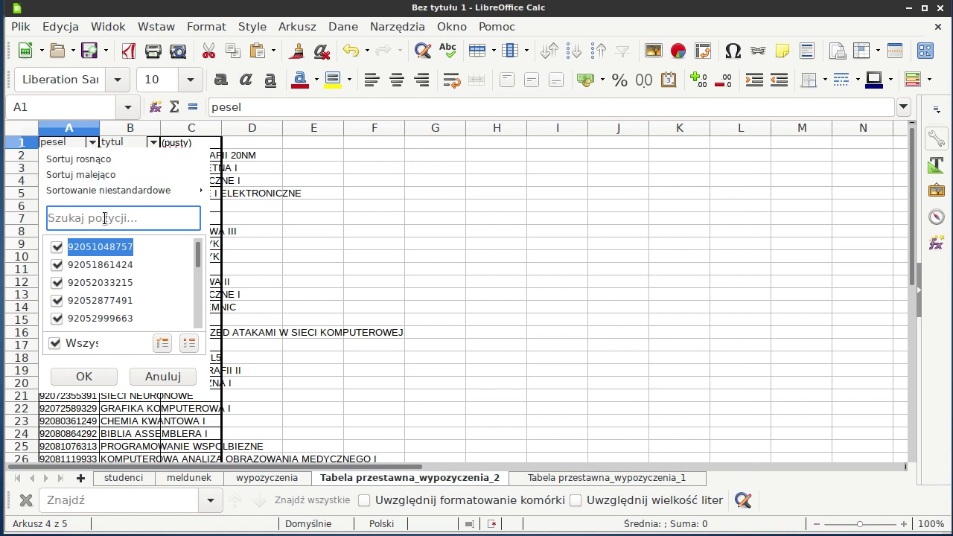
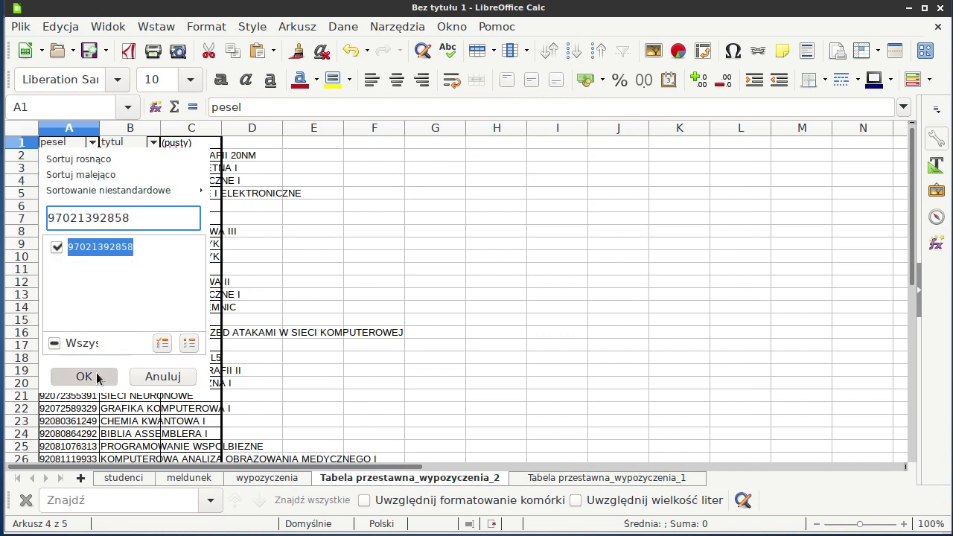
{"action": "left_click", "coordinate": [84, 376]}
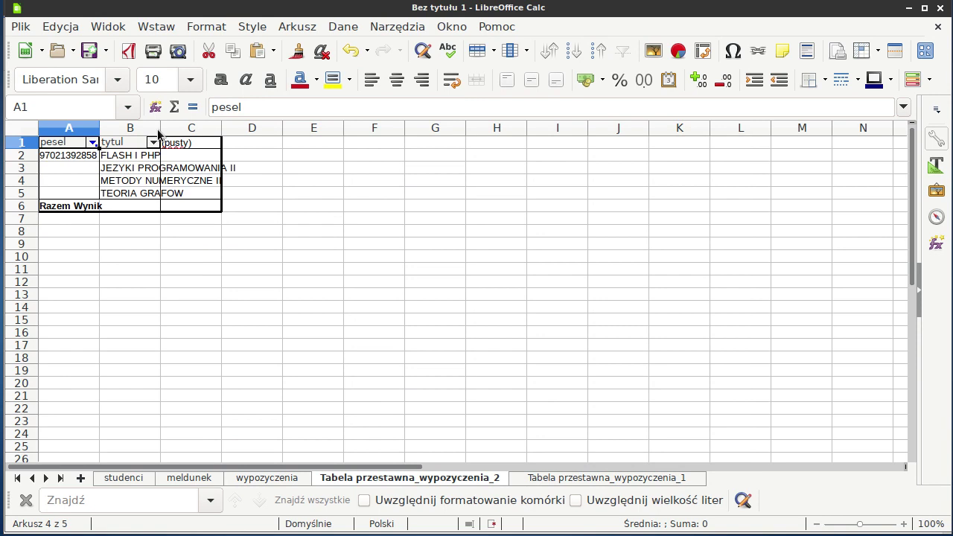
{"action": "left_click_drag", "start_coordinate": [160, 128], "coordinate": [226, 128]}
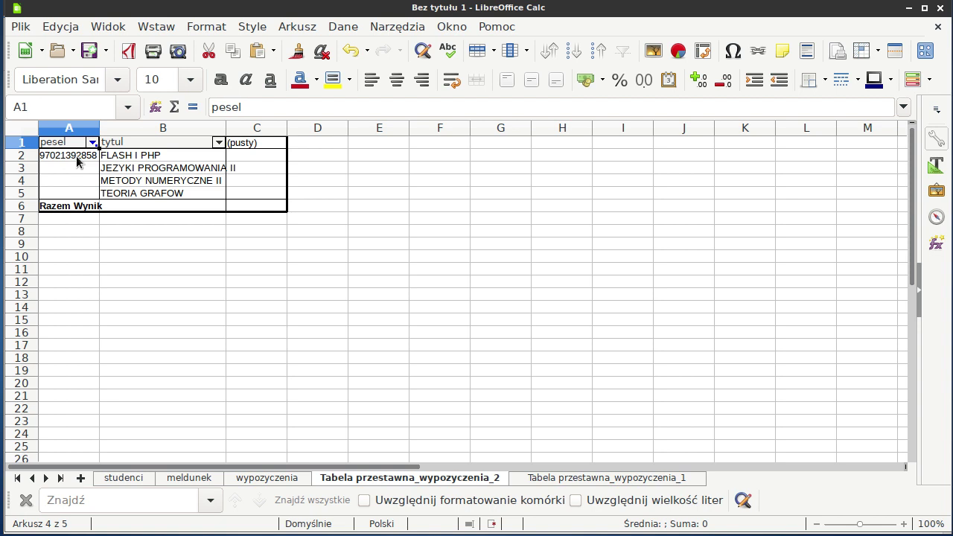
Find the top borrower's PESEL on the studenci sheet, then return to the top row.
{"action": "left_click", "coordinate": [120, 477]}
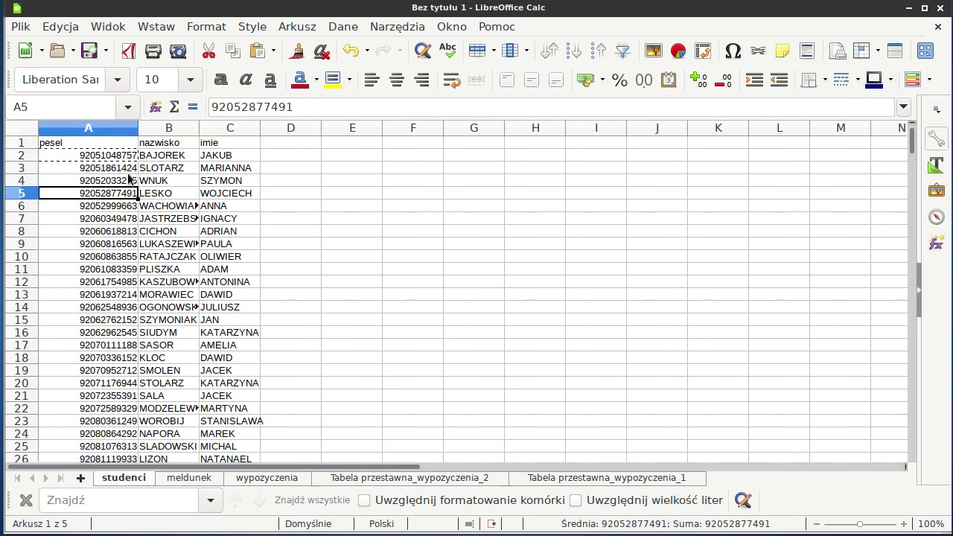
{"action": "key", "text": "ctrl+f"}
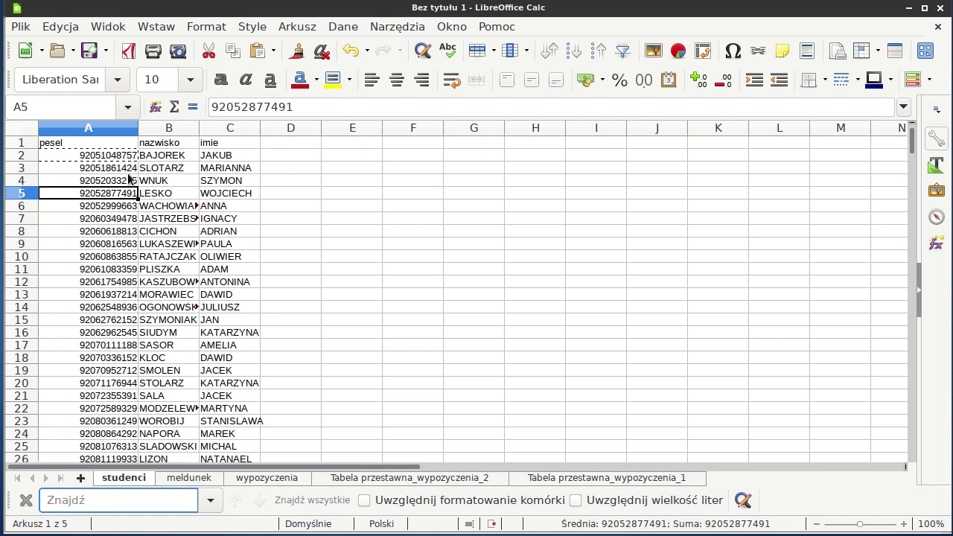
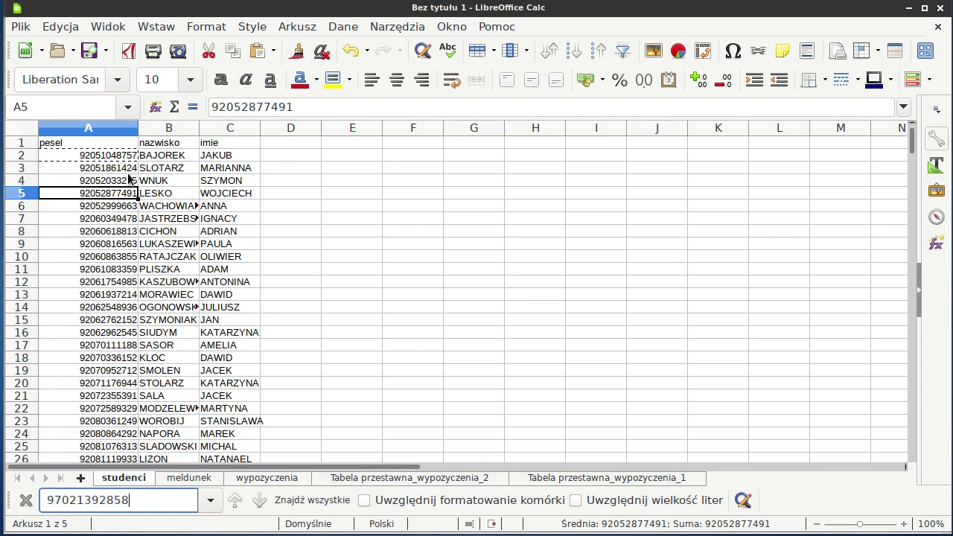
{"action": "key", "text": "Return"}
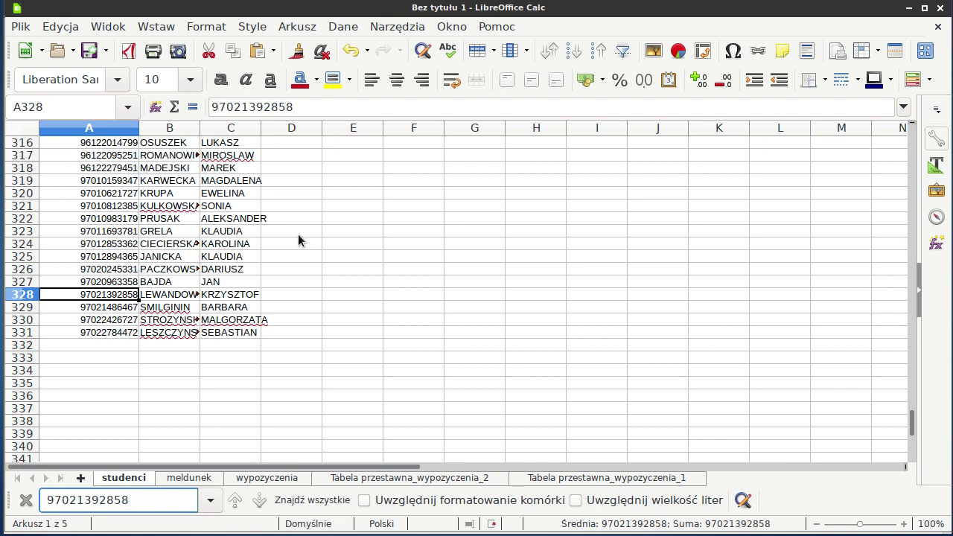
{"action": "left_click", "coordinate": [203, 266]}
{"action": "key", "text": "ctrl+Up"}
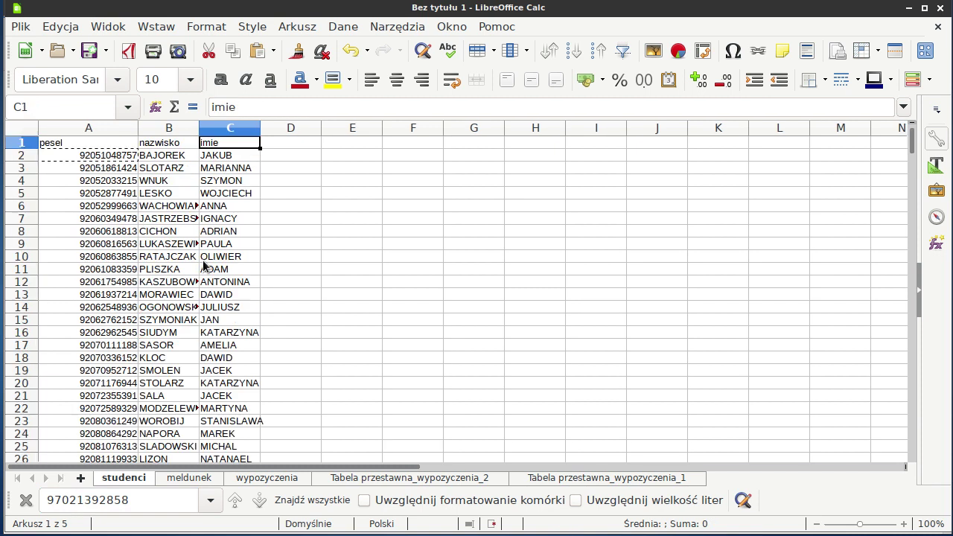
{"action": "key", "text": "Right"}
{"action": "key", "text": "Right"}
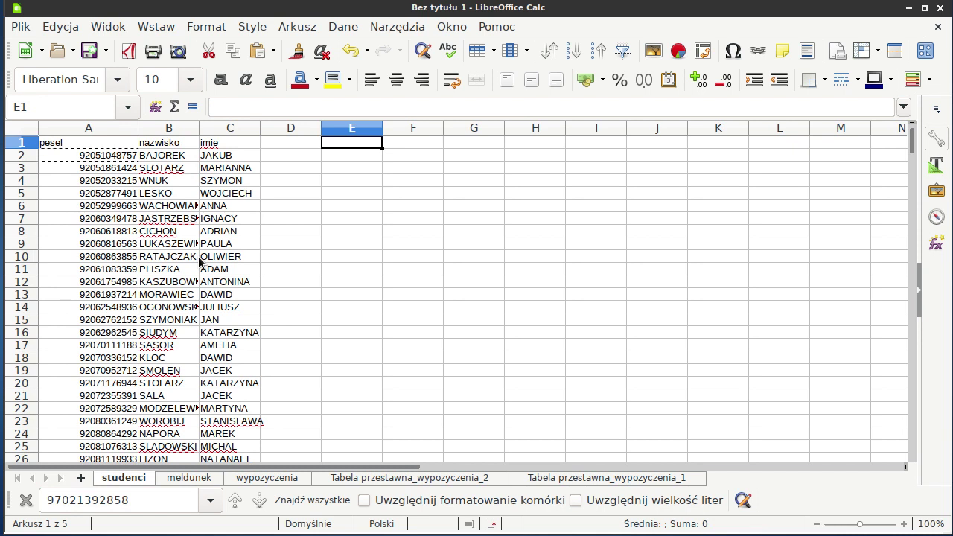
Enter =WYSZUKAJ.PIONOWO(PESEL;stu;2;0) in E1 to look up the borrower's surname.
{"action": "type", "text": "=wy"}
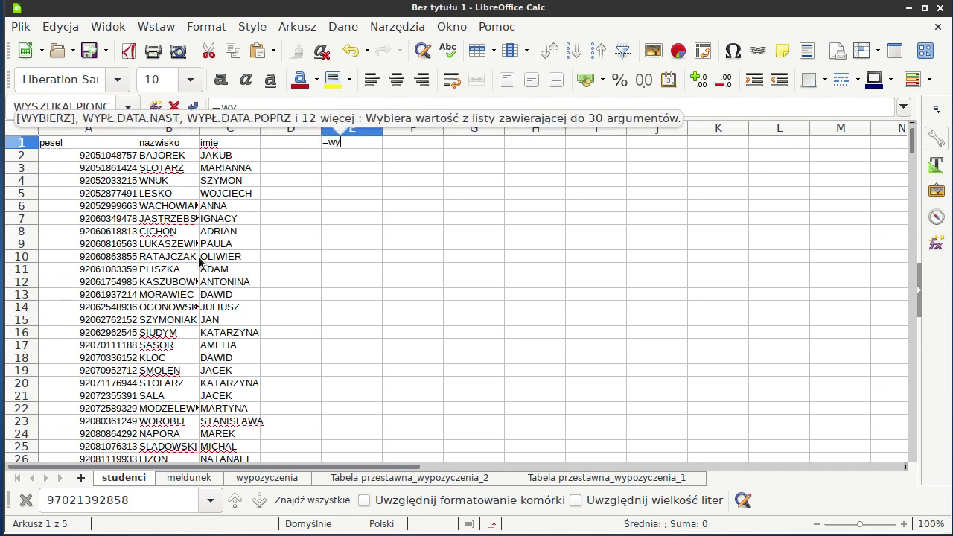
{"action": "type", "text": "szukaj.pi"}
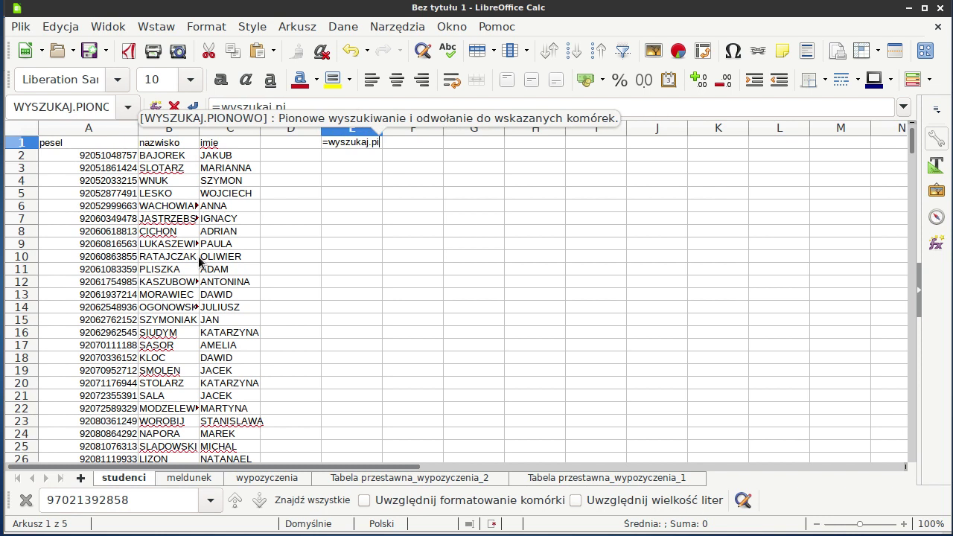
{"action": "type", "text": "onowo"}
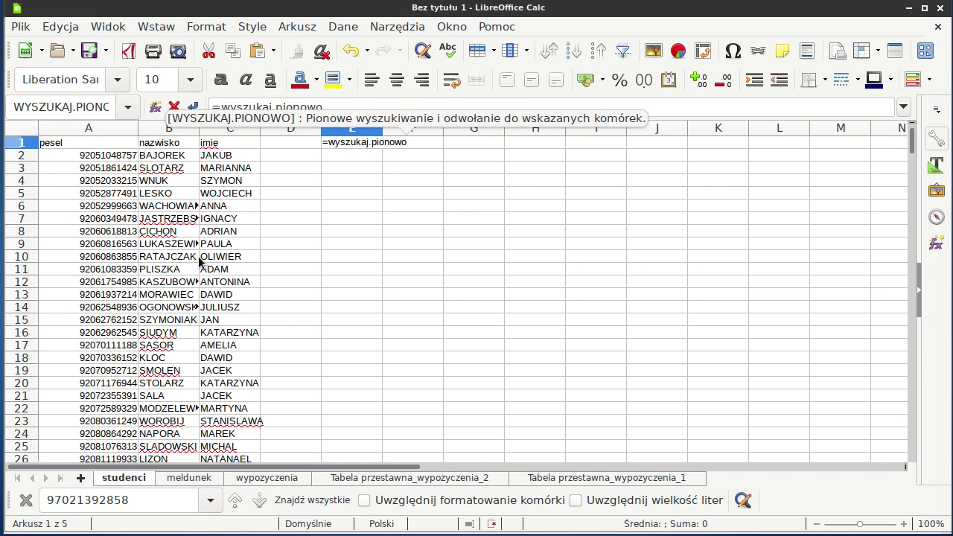
{"action": "type", "text": "("}
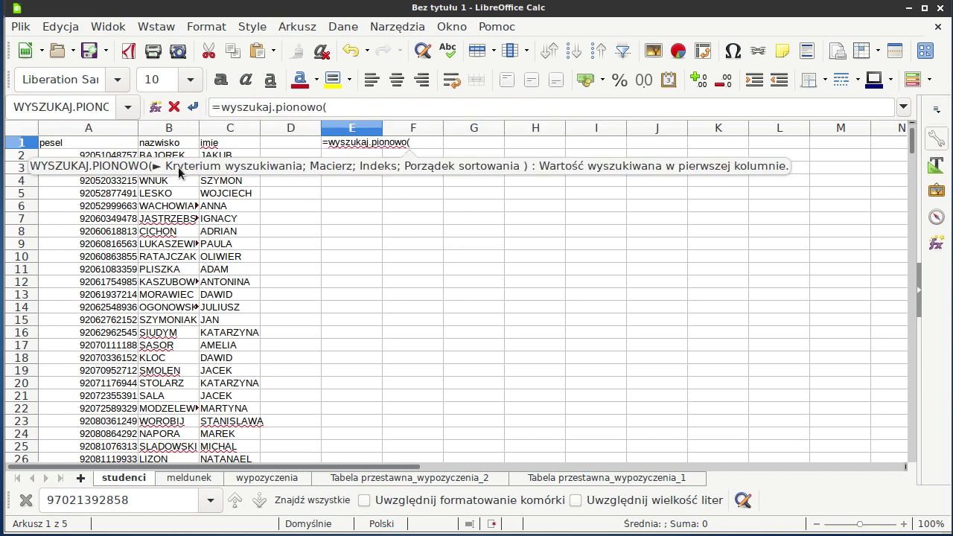
{"action": "key", "text": "ctrl+v"}
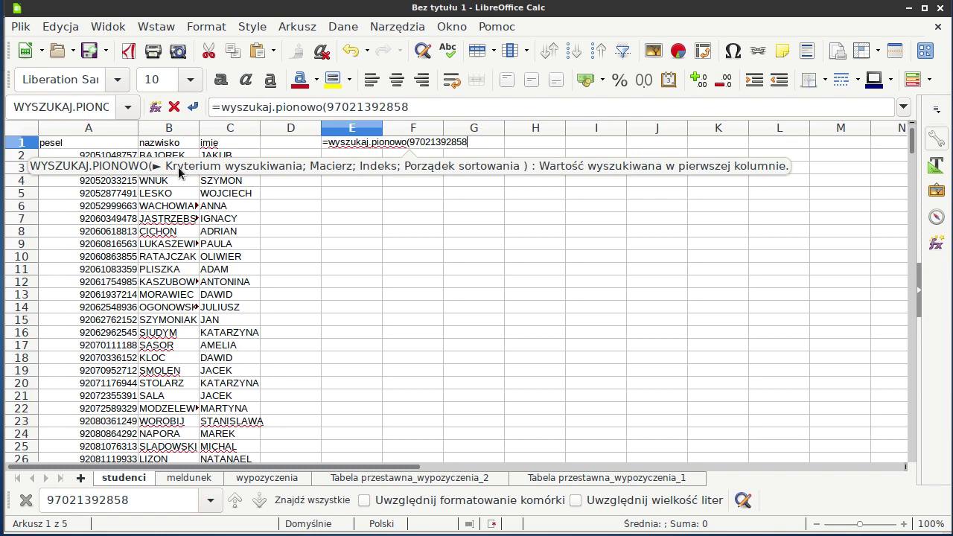
{"action": "type", "text": ";"}
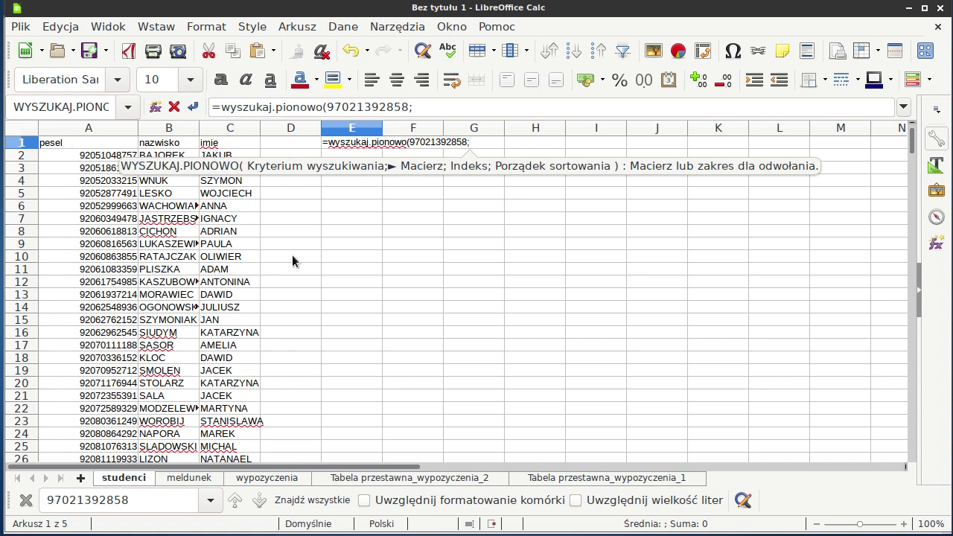
{"action": "type", "text": "stu"}
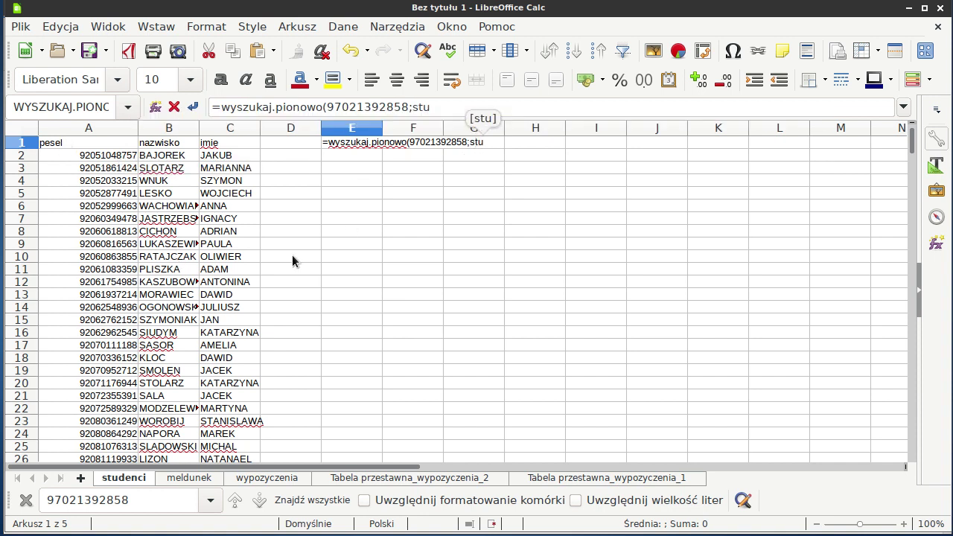
{"action": "type", "text": ";"}
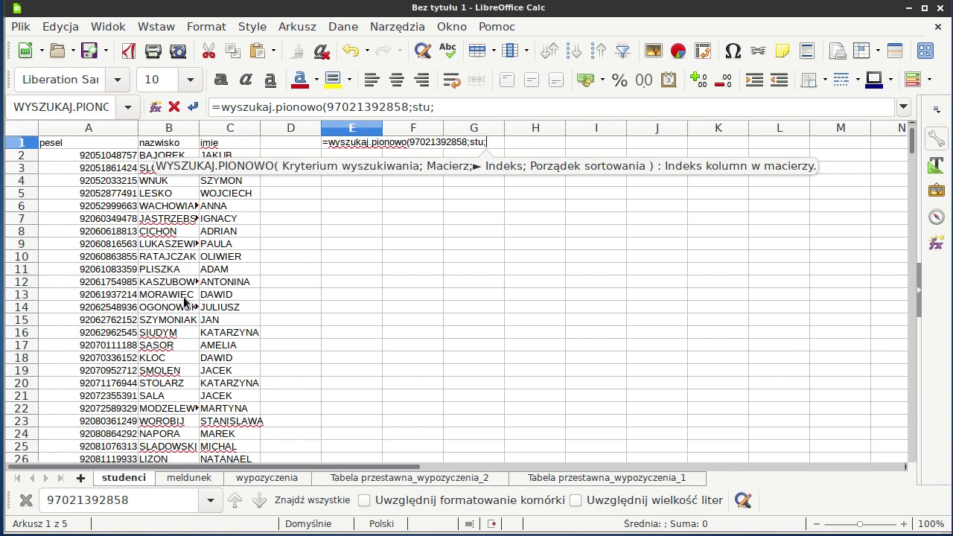
{"action": "type", "text": "2"}
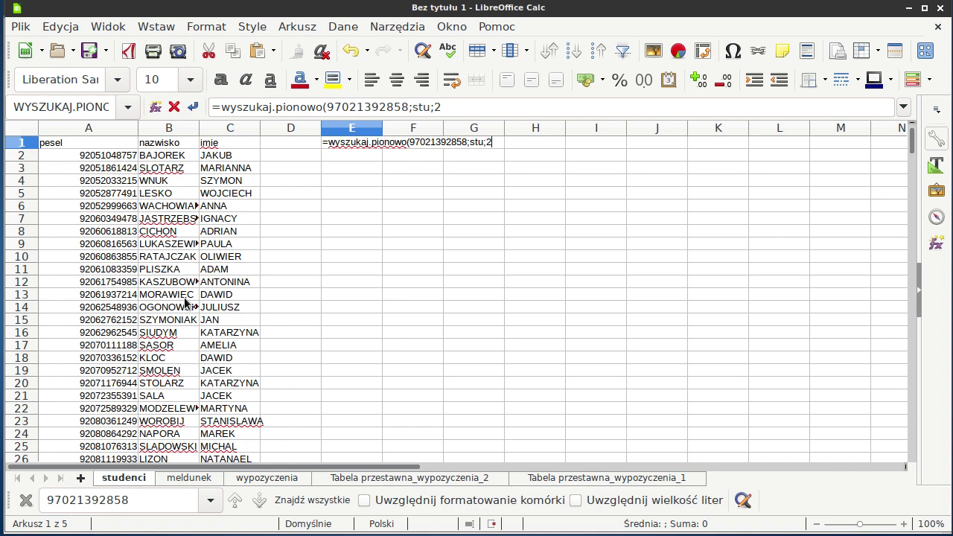
{"action": "type", "text": ";0"}
{"action": "type", "text": ")"}
{"action": "key", "text": "Return"}
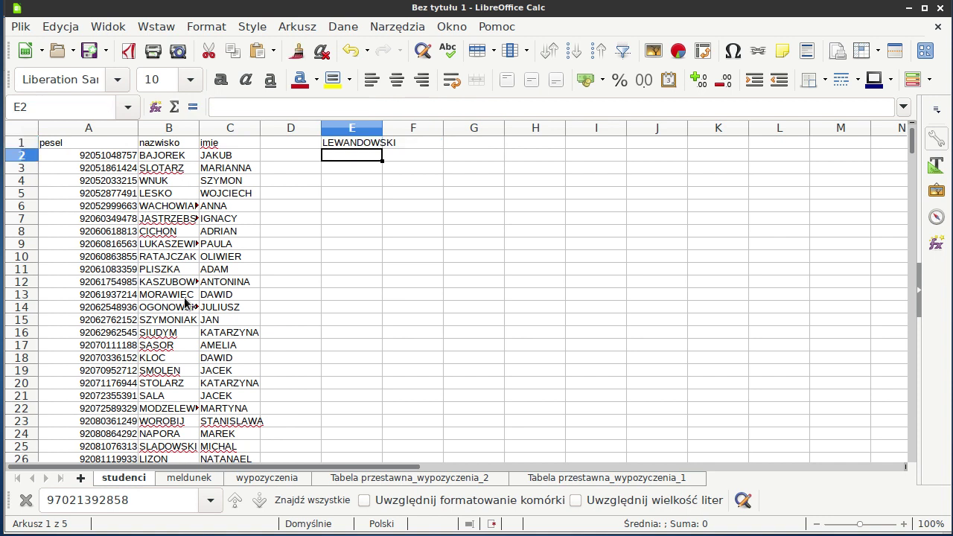
Copy the lookup to F1 and change its column index to 3 for the first name.
{"action": "left_click", "coordinate": [362, 150]}
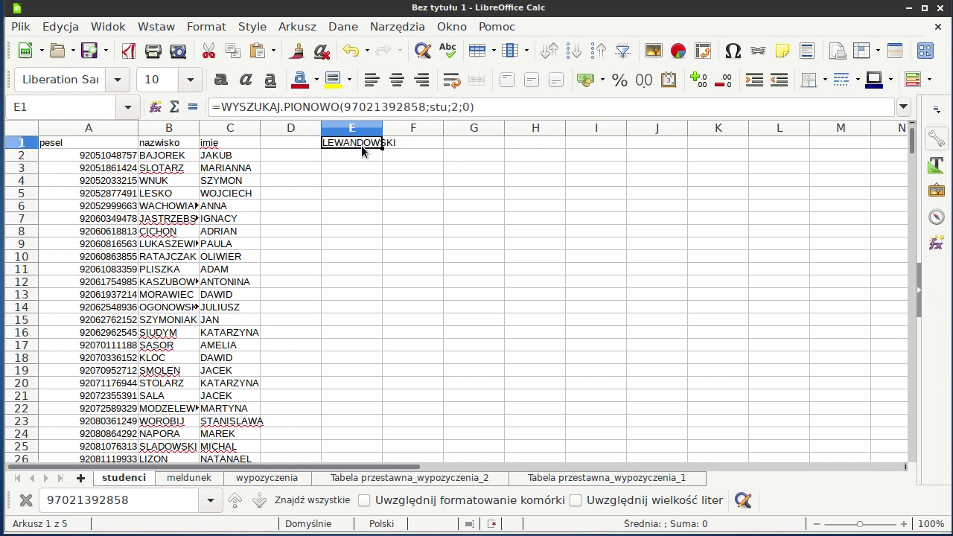
{"action": "key", "text": "ctrl+c"}
{"action": "left_click", "coordinate": [414, 141]}
{"action": "key", "text": "ctrl+v"}
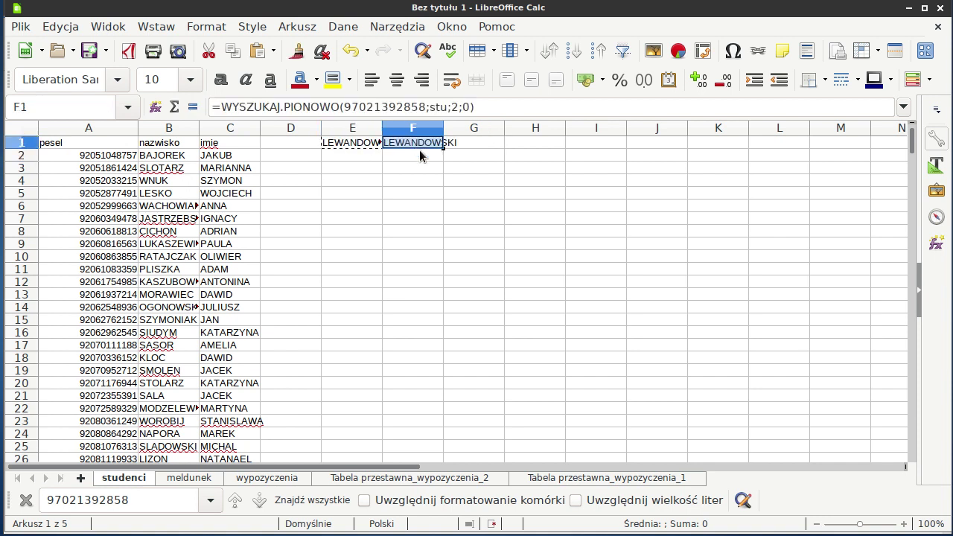
{"action": "key", "text": "Escape"}
{"action": "key", "text": "F2"}
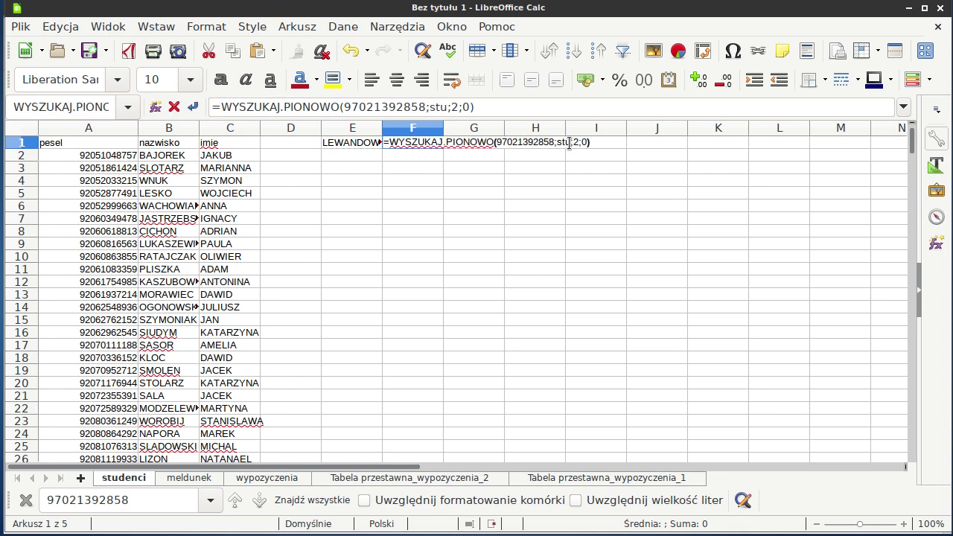
{"action": "left_click", "coordinate": [578, 141]}
{"action": "key", "text": "BackSpace"}
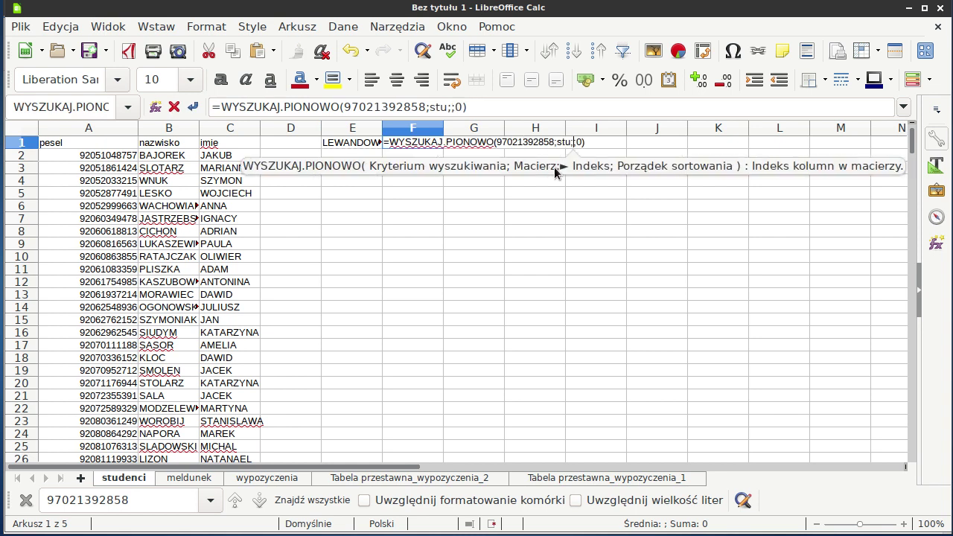
{"action": "type", "text": "3"}
{"action": "key", "text": "Return"}
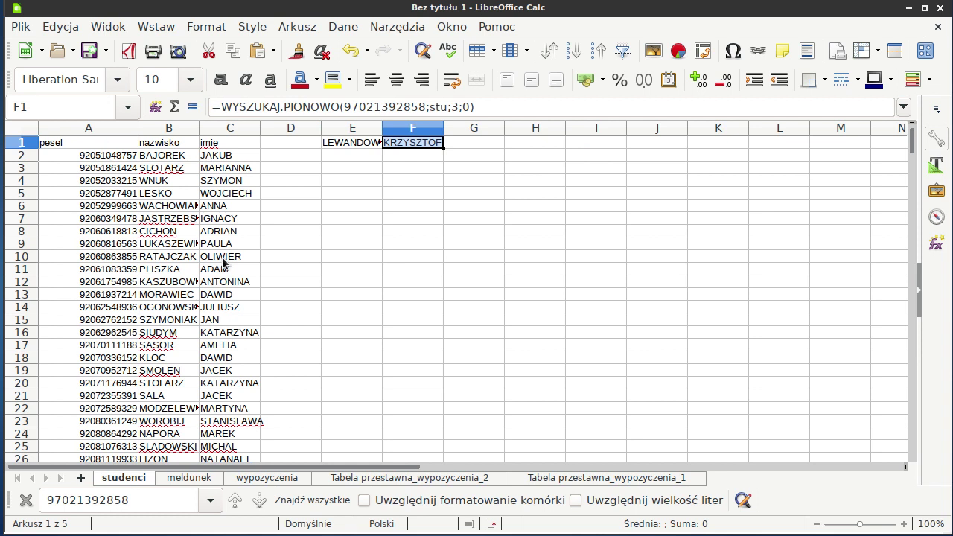
{"action": "key", "text": "alt+Tab"}
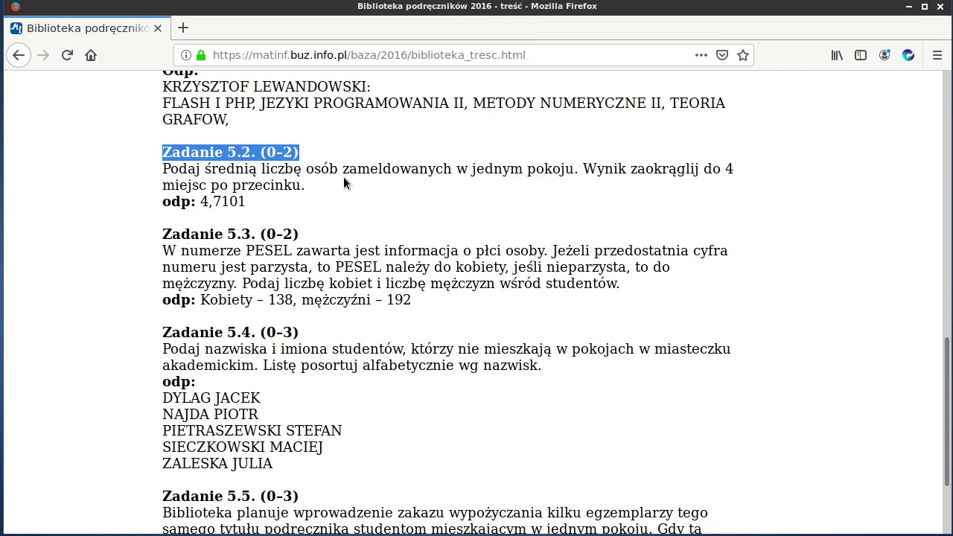
Select the task 5.2 answer 4,7101 on the answers page, then return to Calc.
{"action": "left_click", "coordinate": [204, 201]}
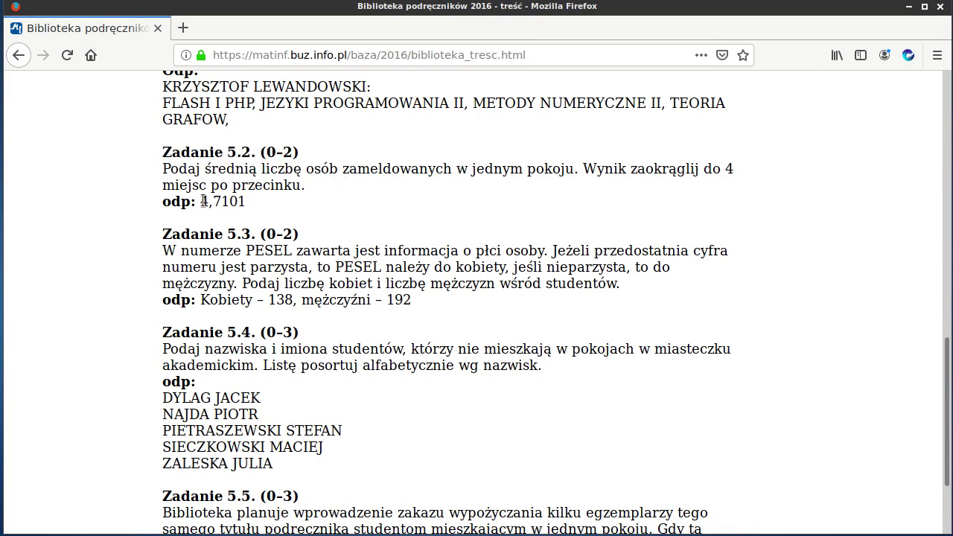
{"action": "left_click_drag", "start_coordinate": [203, 201], "coordinate": [253, 203]}
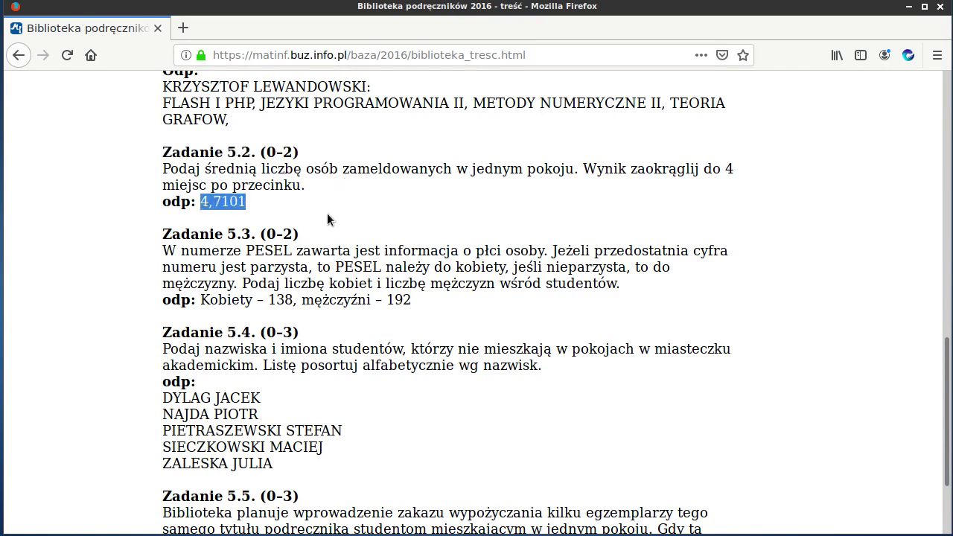
{"action": "key", "text": "alt+Tab"}
{"action": "key", "text": "Tab"}
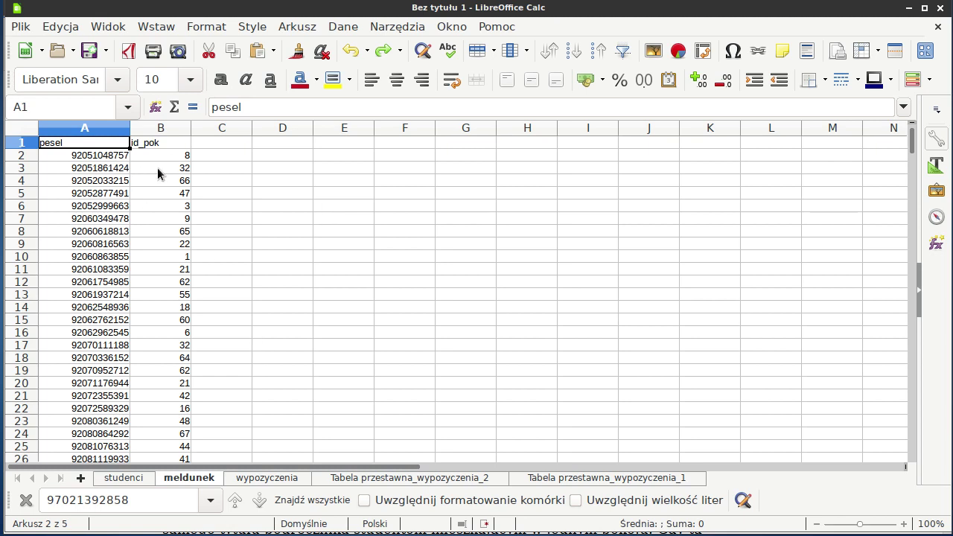
Create a pivot of the meldunek data with id_pok as rows and a Zlicz count of pesel.
{"action": "left_click", "coordinate": [348, 26]}
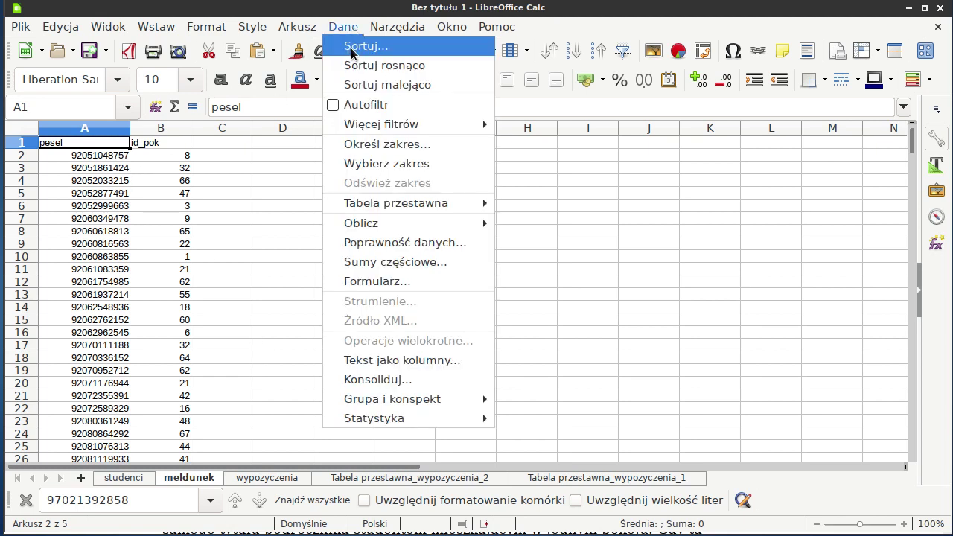
{"action": "mouse_move", "coordinate": [396, 203]}
{"action": "left_click", "coordinate": [530, 203]}
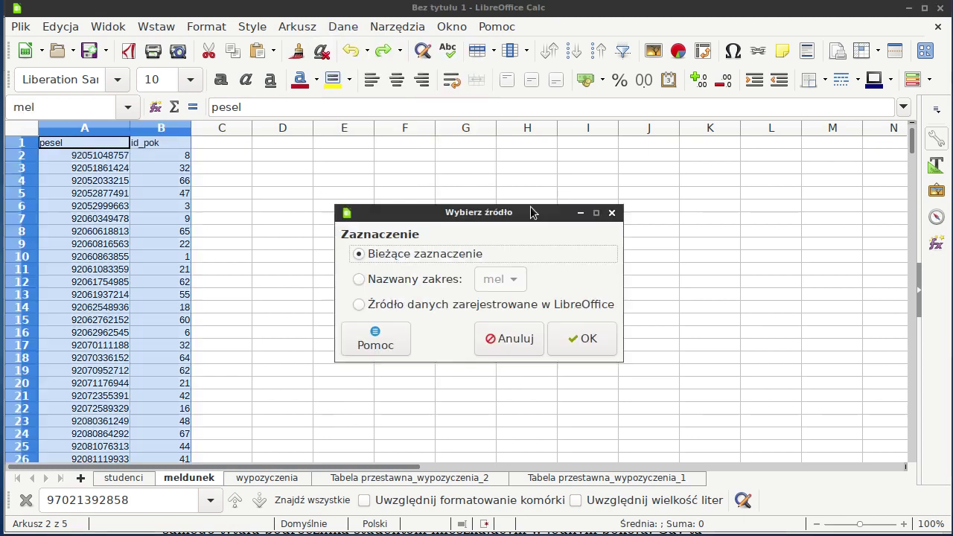
{"action": "left_click", "coordinate": [574, 340]}
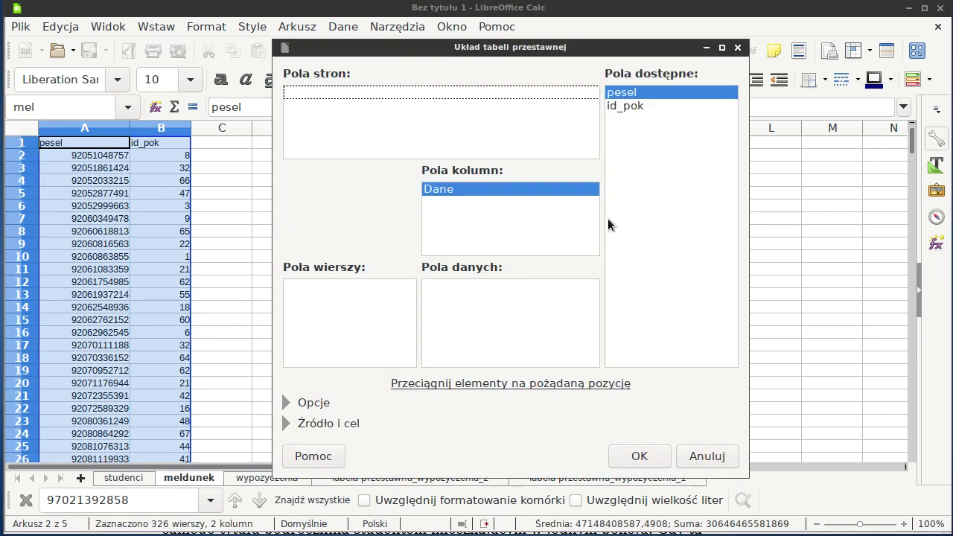
{"action": "left_click_drag", "start_coordinate": [646, 106], "coordinate": [348, 288]}
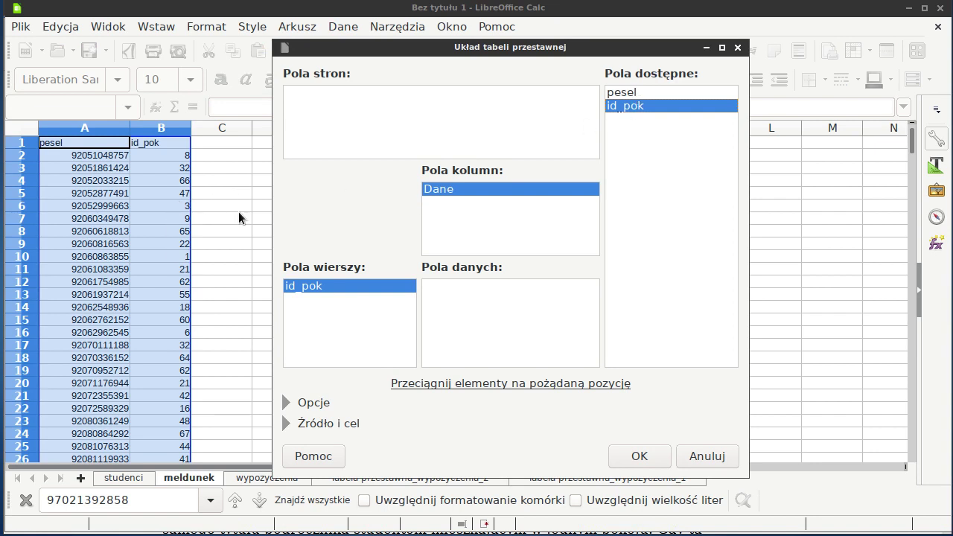
{"action": "left_click_drag", "start_coordinate": [621, 99], "coordinate": [460, 301]}
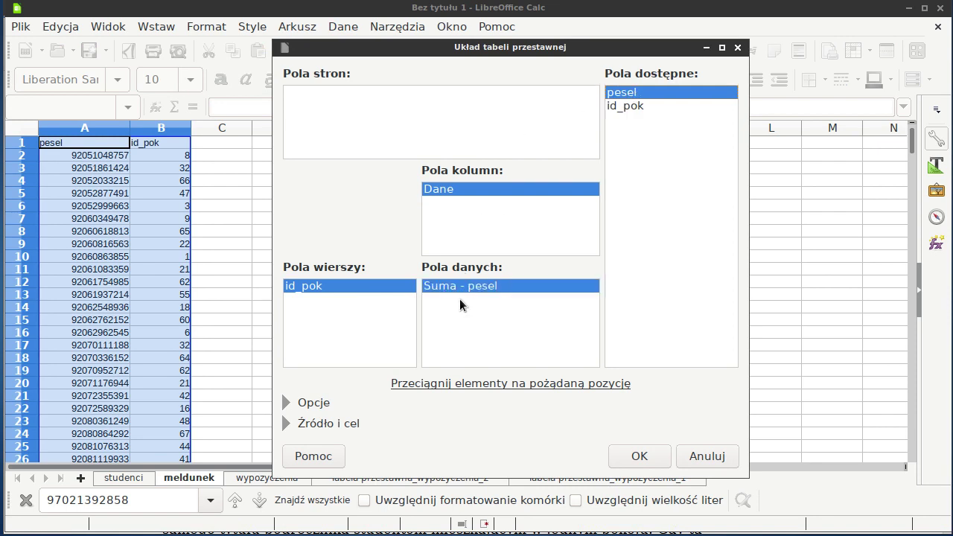
{"action": "double_click", "coordinate": [465, 289]}
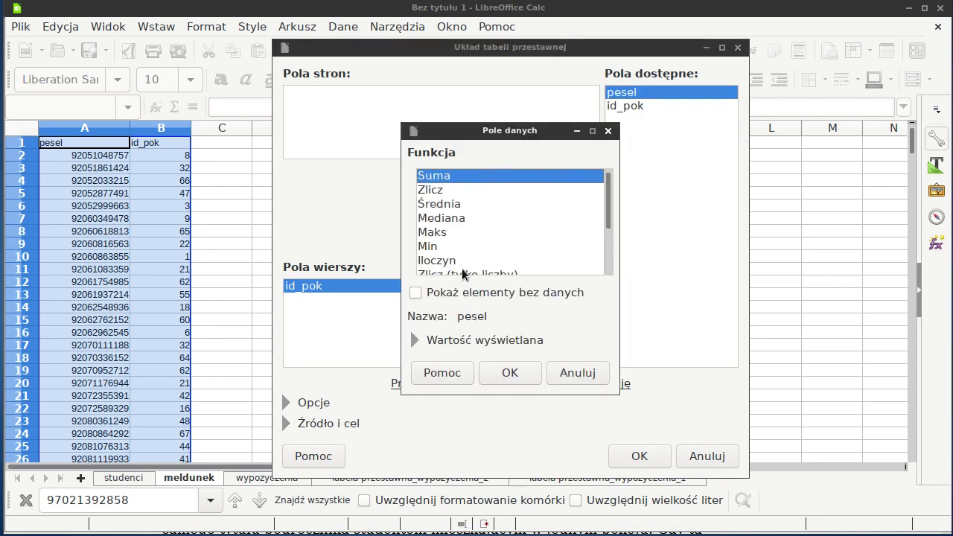
{"action": "left_click", "coordinate": [453, 191]}
{"action": "left_click", "coordinate": [511, 372]}
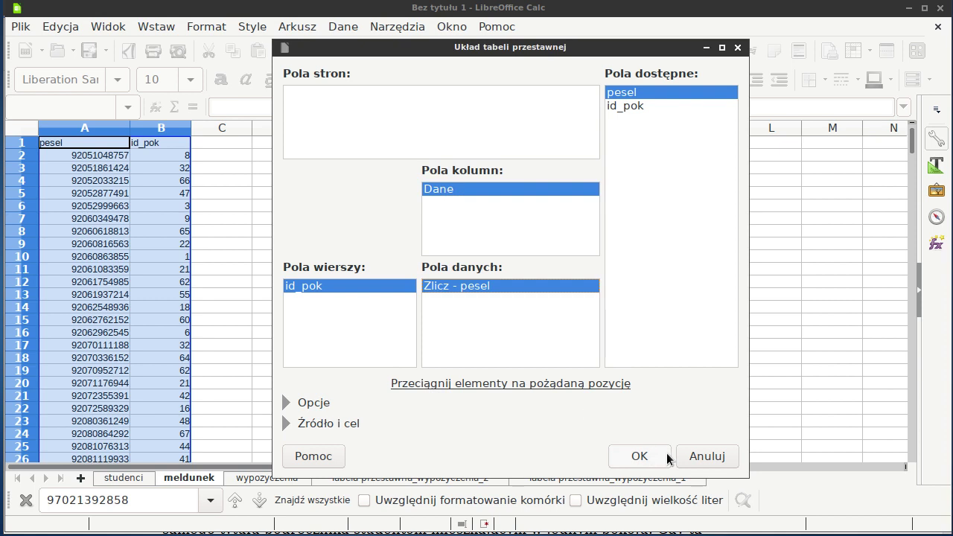
{"action": "left_click", "coordinate": [640, 456]}
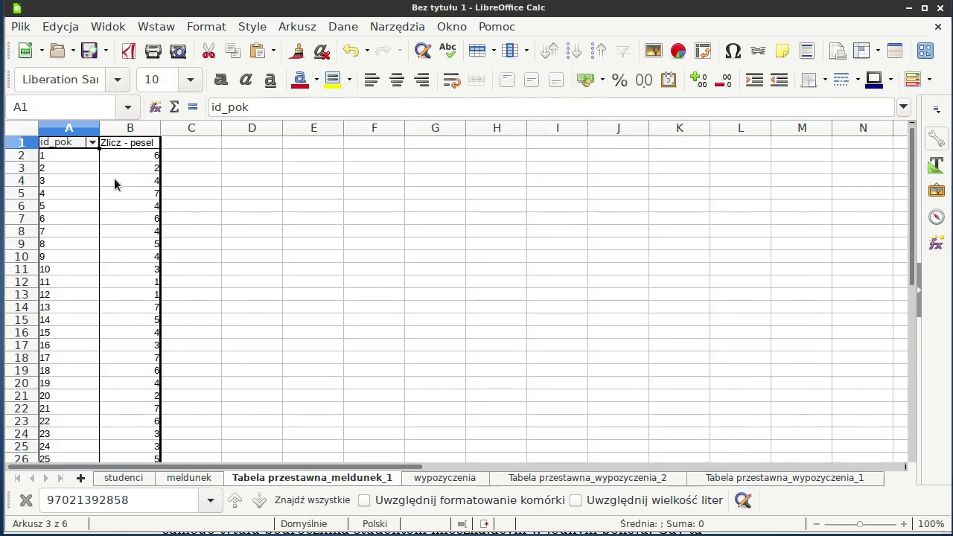
Enter the room count 69 in D70 beside the pivot's last id_pok row.
{"action": "left_click", "coordinate": [65, 154]}
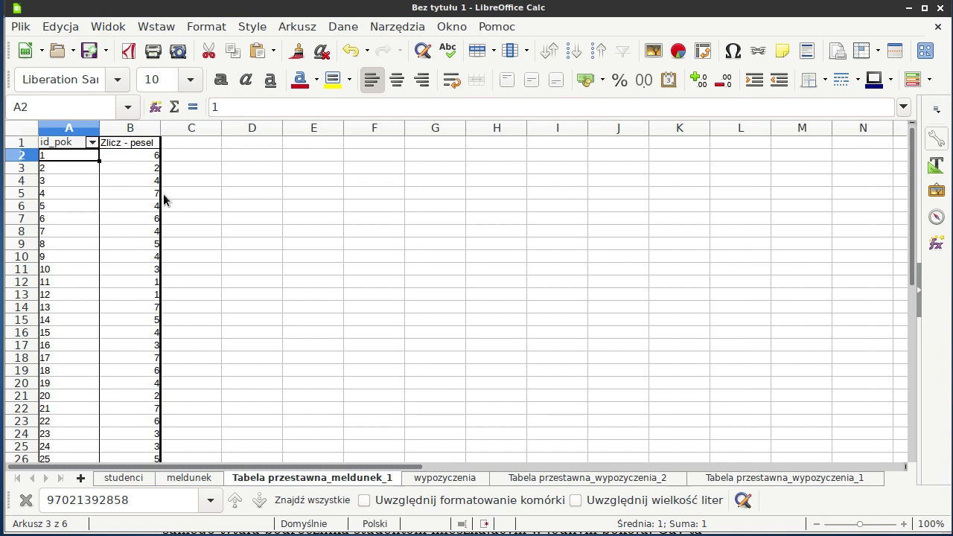
{"action": "key", "text": "ctrl+Down"}
{"action": "key", "text": "Up"}
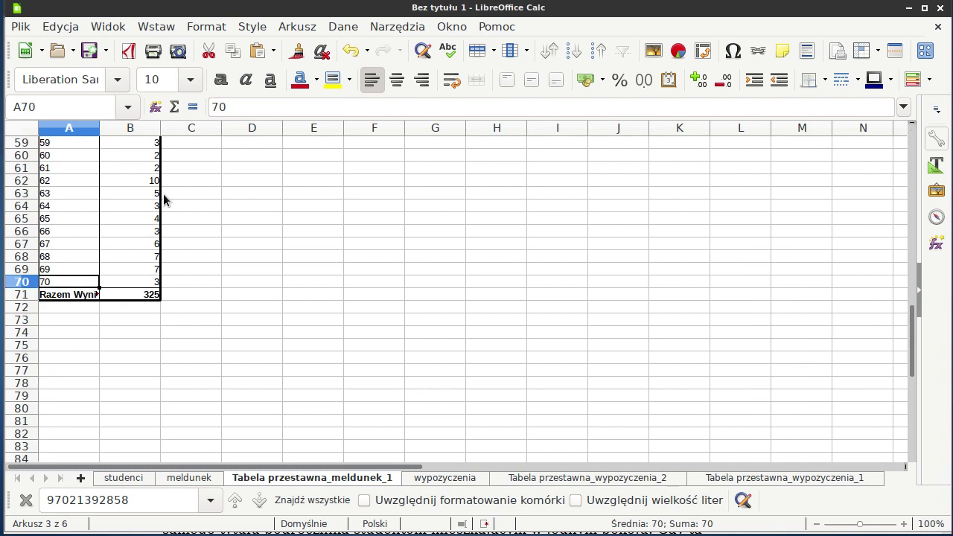
{"action": "key", "text": "Right"}
{"action": "key", "text": "Right"}
{"action": "key", "text": "Right"}
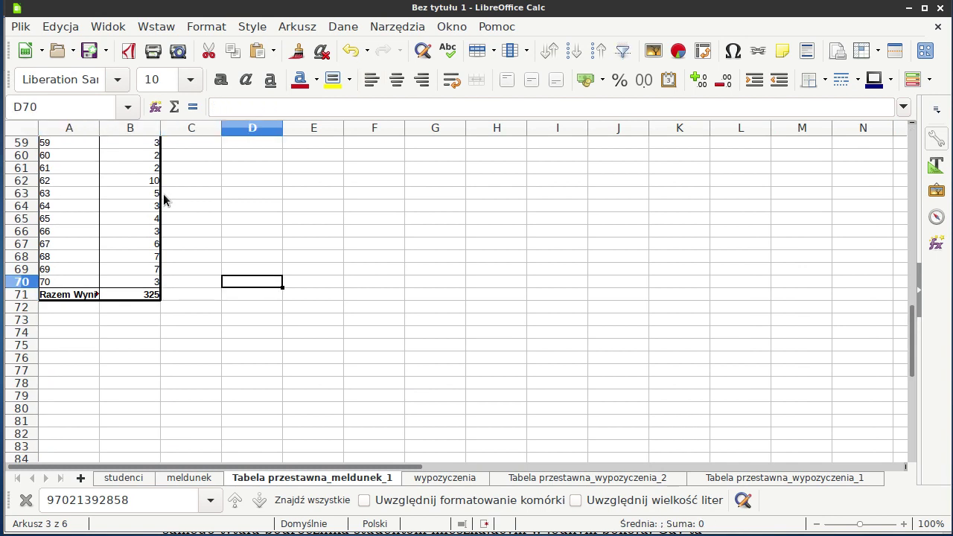
{"action": "type", "text": "6"}
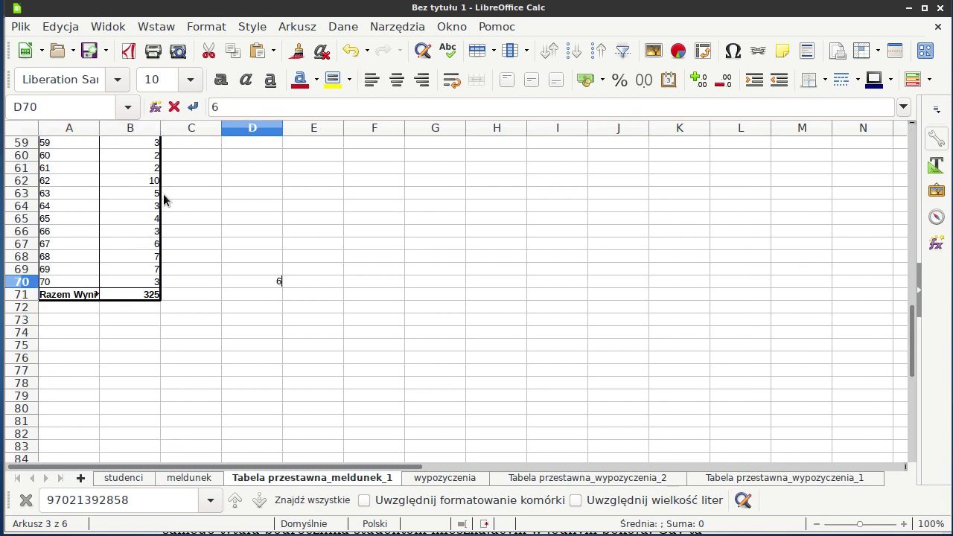
{"action": "type", "text": "9"}
{"action": "key", "text": "Return"}
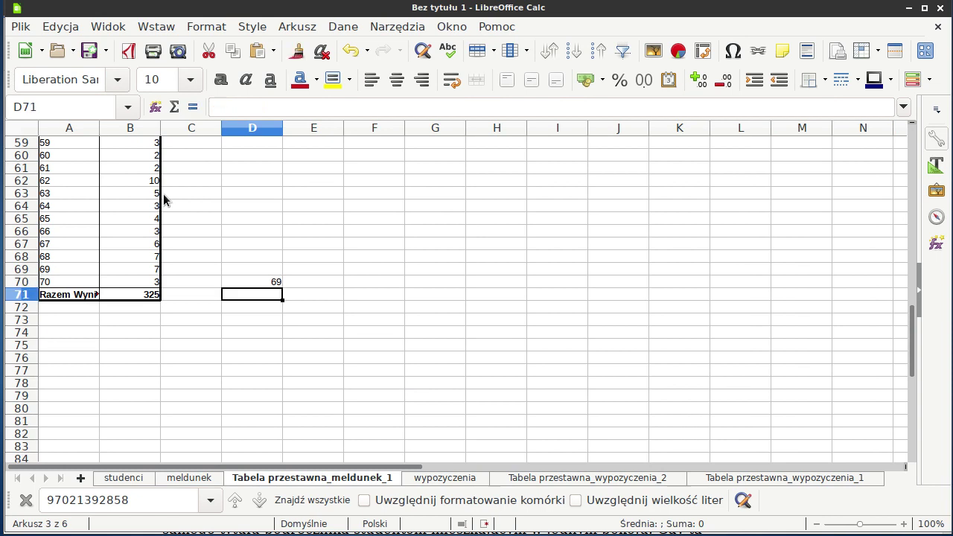
{"action": "key", "text": "Up"}
{"action": "key", "text": "Up"}
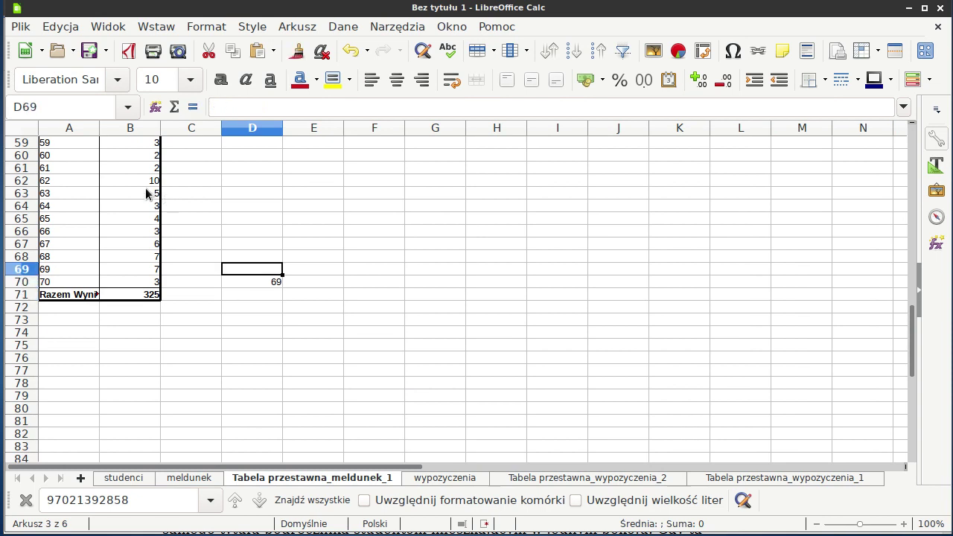
{"action": "left_click", "coordinate": [144, 193]}
{"action": "left_click", "coordinate": [142, 208]}
Enter =325/69 in D69 and reduce its display to four decimals, showing 4,7101.
{"action": "left_click", "coordinate": [143, 231]}
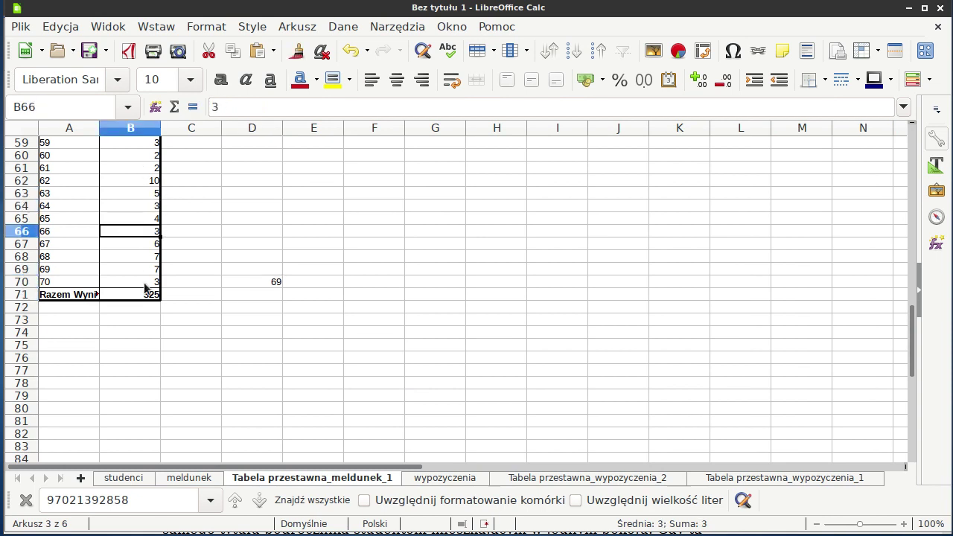
{"action": "left_click", "coordinate": [267, 272]}
{"action": "key", "text": "F2"}
{"action": "type", "text": "="}
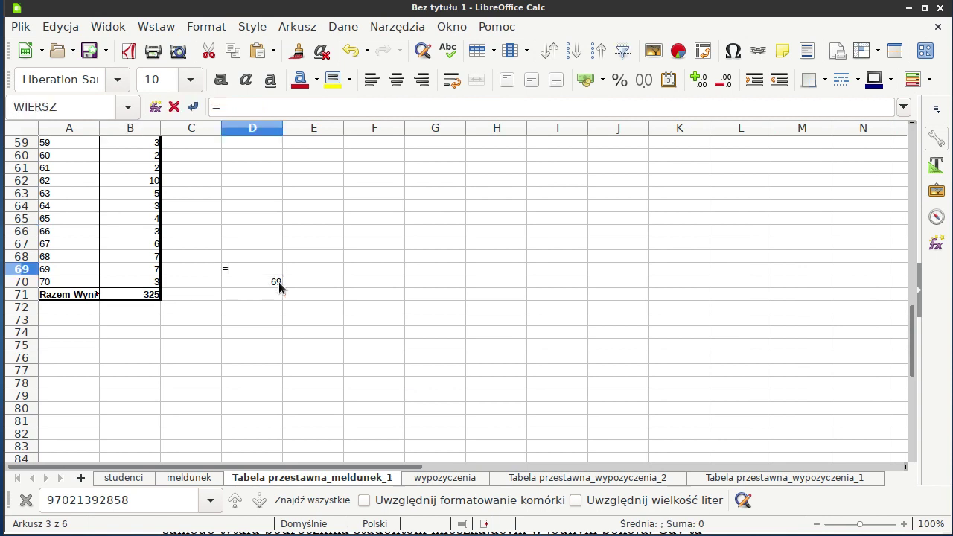
{"action": "type", "text": "325"}
{"action": "type", "text": "/69"}
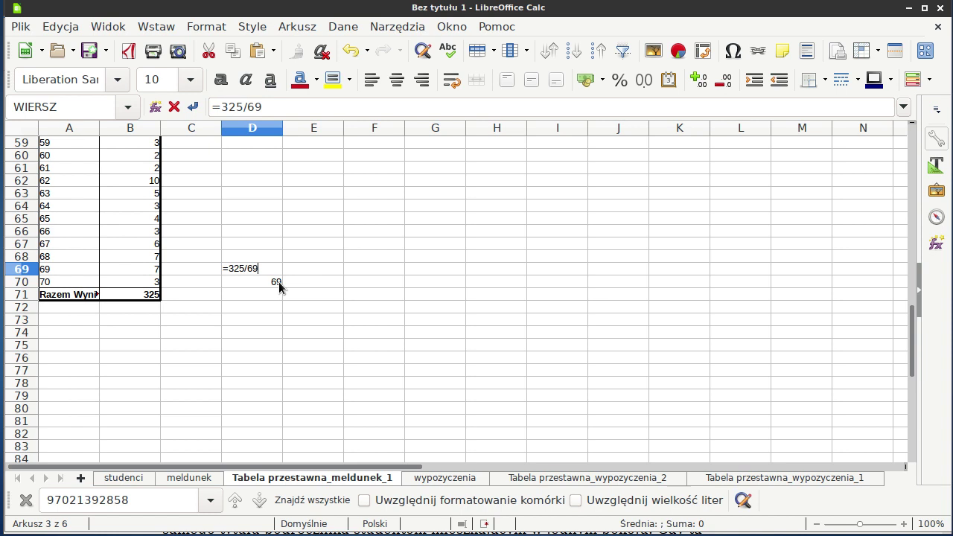
{"action": "key", "text": "Return"}
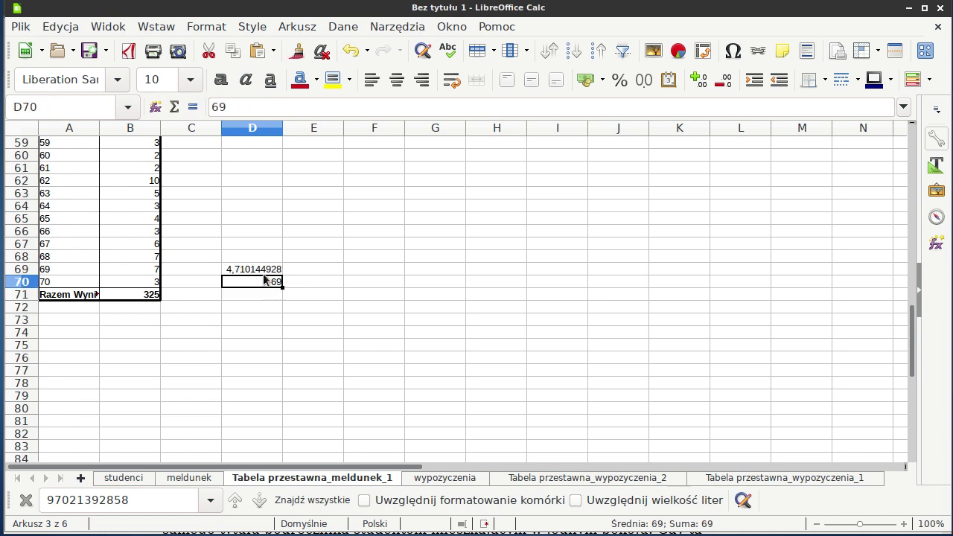
{"action": "left_click", "coordinate": [272, 269]}
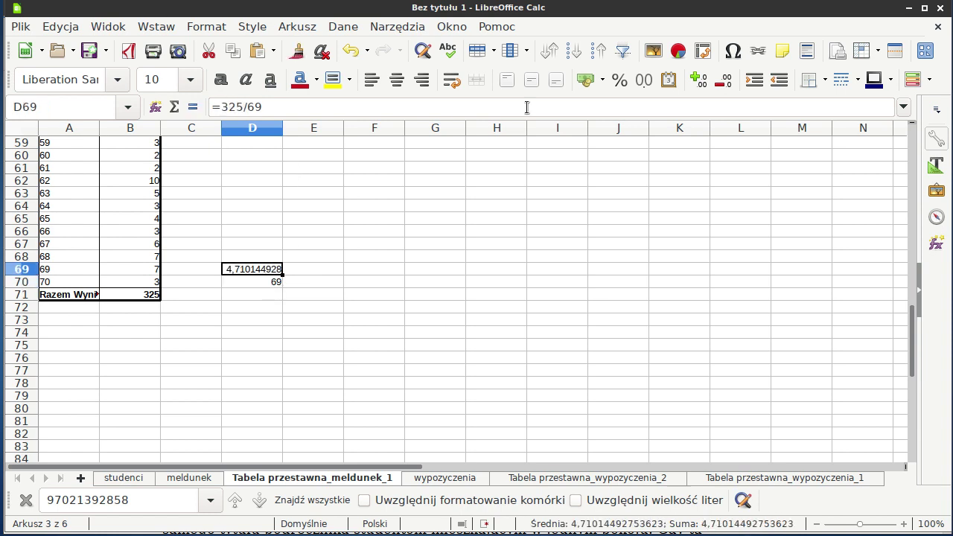
{"action": "left_click", "coordinate": [720, 84]}
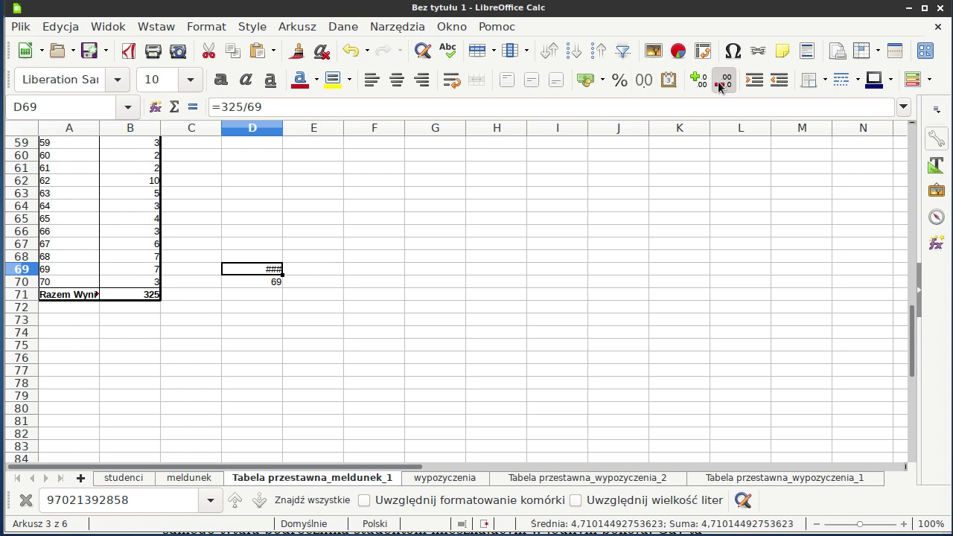
{"action": "left_click", "coordinate": [719, 84]}
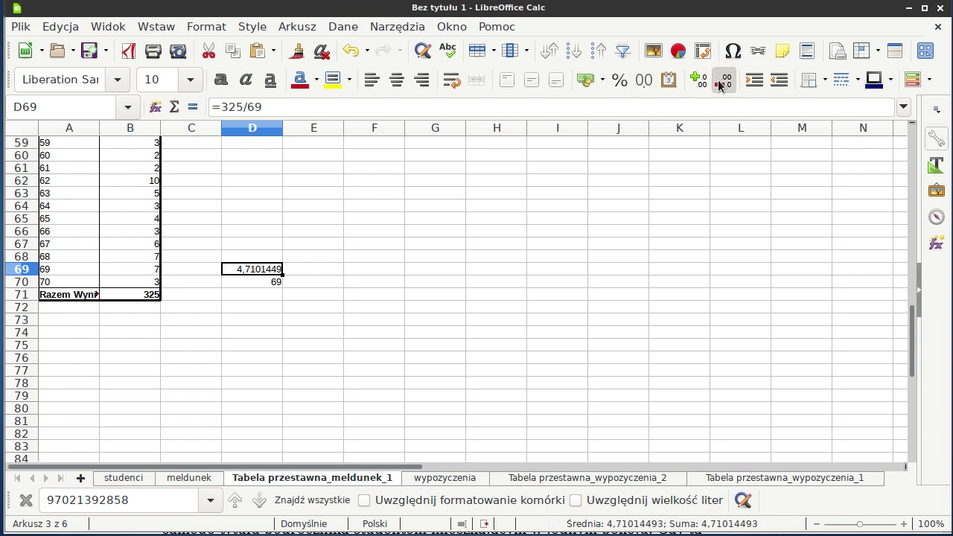
{"action": "left_click", "coordinate": [720, 84]}
{"action": "left_click", "coordinate": [720, 84]}
{"action": "left_click", "coordinate": [720, 84]}
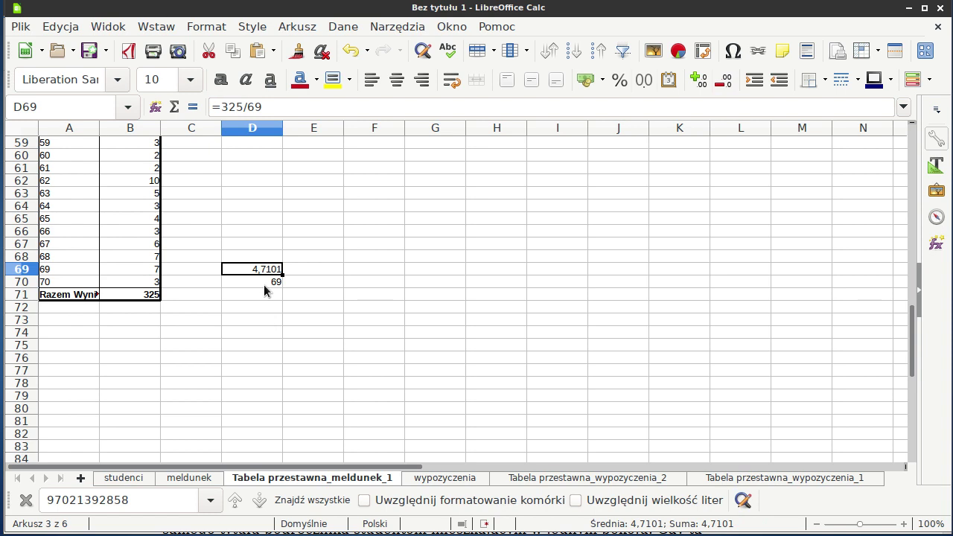
{"action": "left_click", "coordinate": [264, 284]}
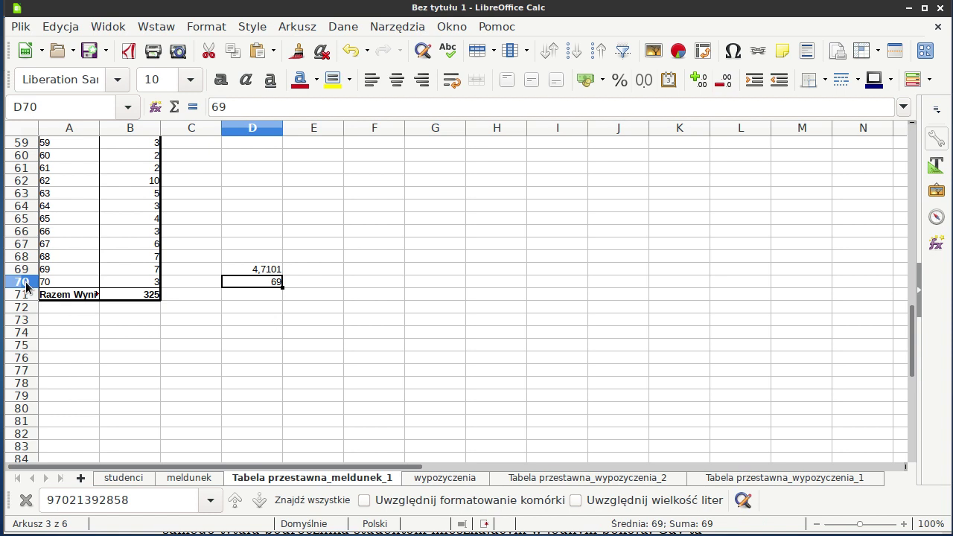
Enter 1 and 2 in C2:C3 and fill the numbering down the pivot rows.
{"action": "left_click", "coordinate": [200, 287]}
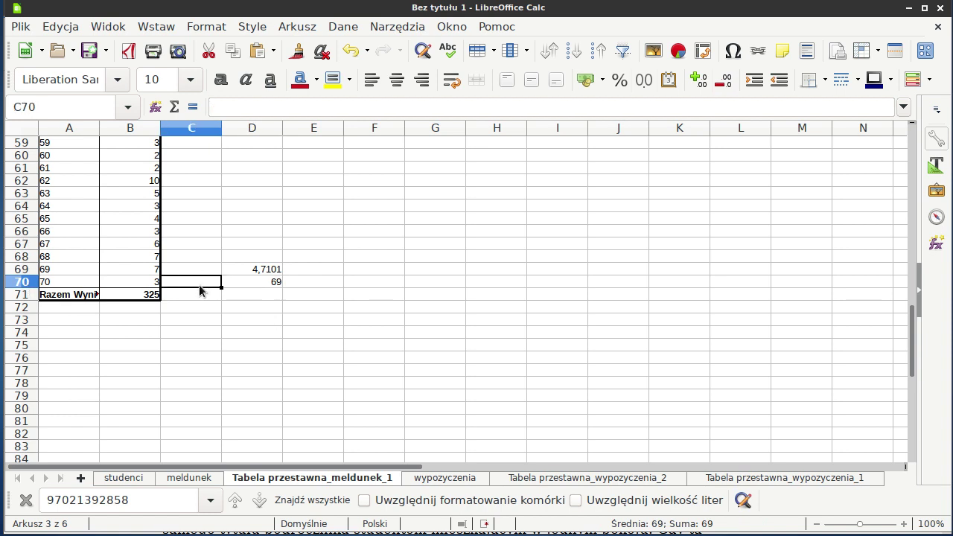
{"action": "key", "text": "ctrl+Up"}
{"action": "key", "text": "Down"}
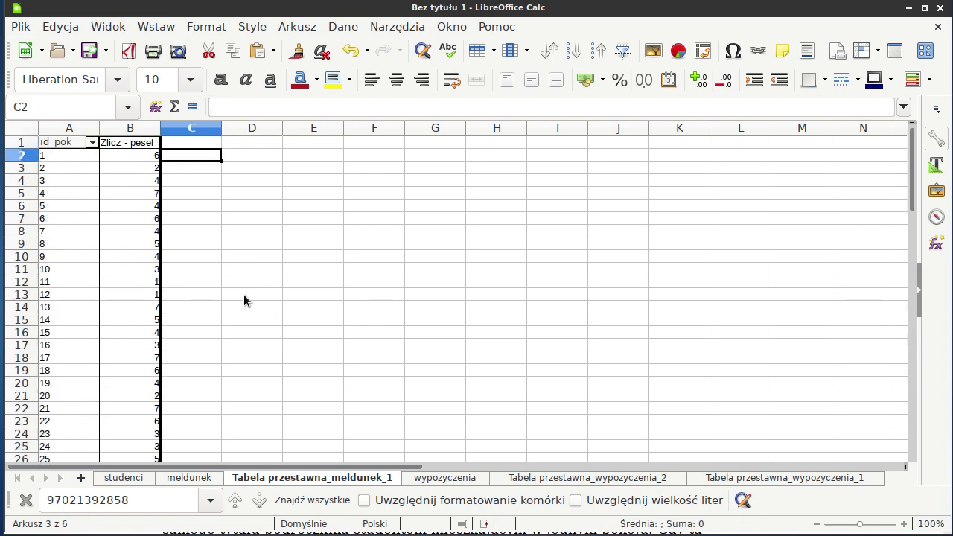
{"action": "type", "text": "1"}
{"action": "key", "text": "Return"}
{"action": "type", "text": "2"}
{"action": "key", "text": "Return"}
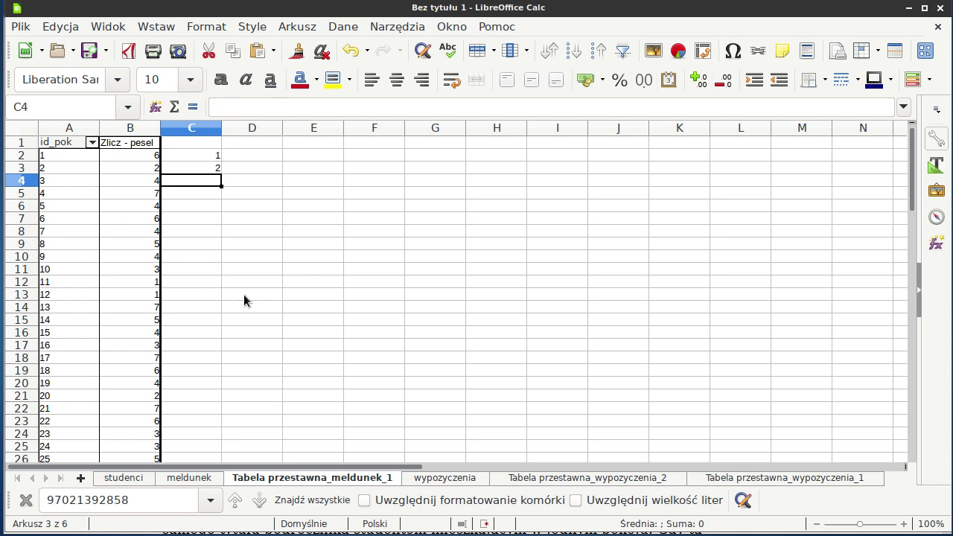
{"action": "key", "text": "Up"}
{"action": "key", "text": "Up"}
{"action": "key", "text": "shift+Down"}
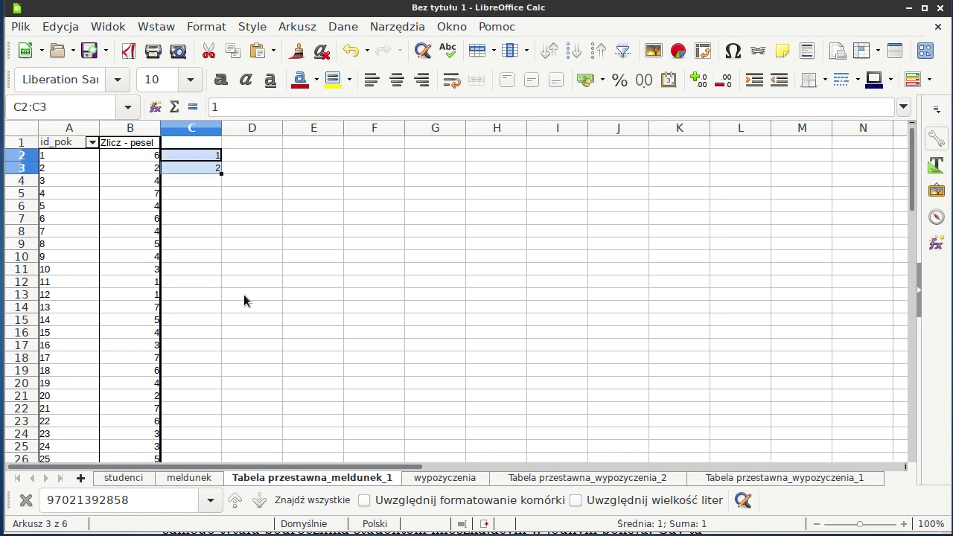
{"action": "double_click", "coordinate": [220, 172]}
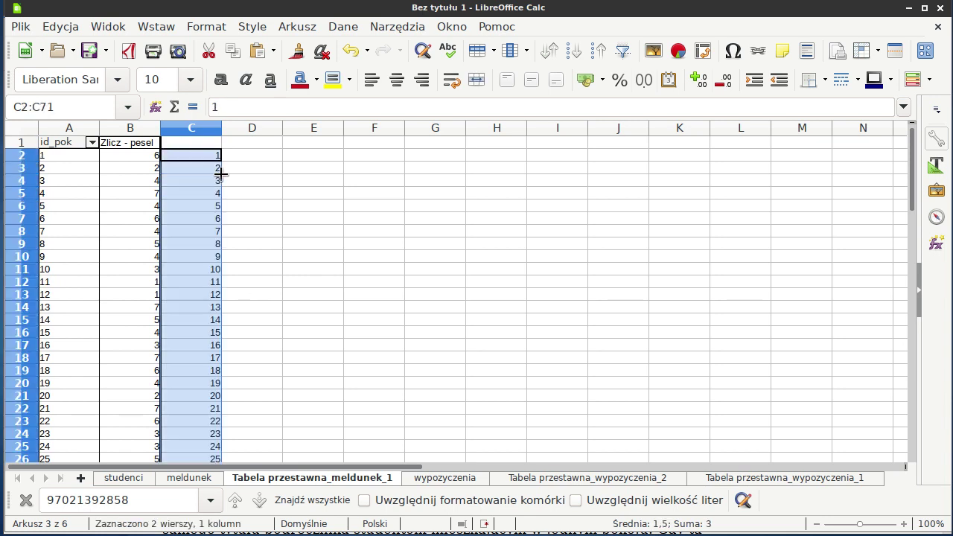
Delete the extra 70 beside the total row so the numbering ends at 69.
{"action": "key", "text": "ctrl+Down"}
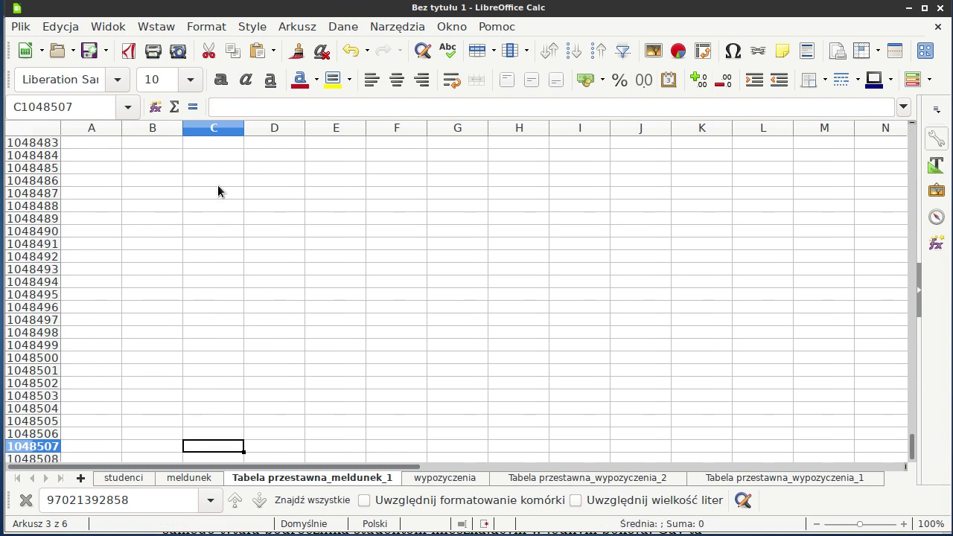
{"action": "key", "text": "ctrl+Up"}
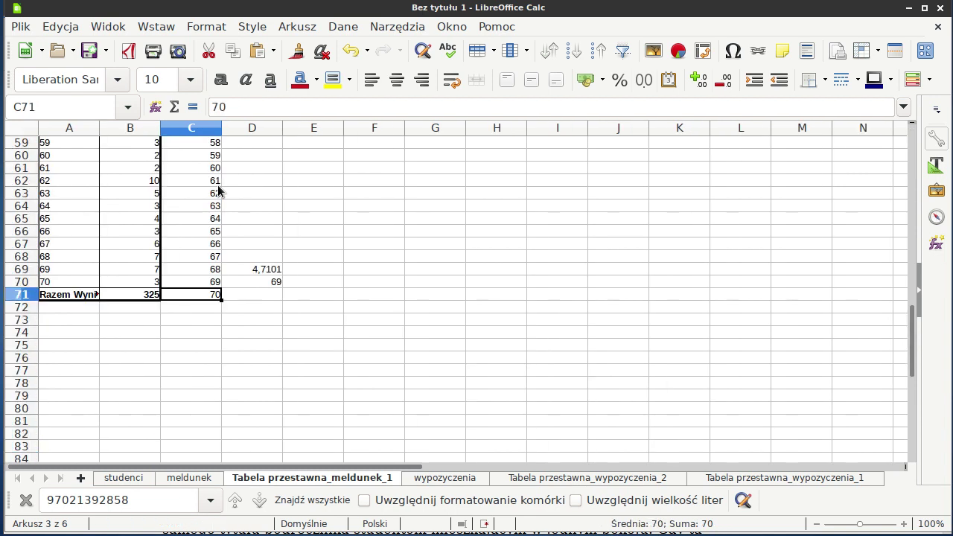
{"action": "key", "text": "Delete"}
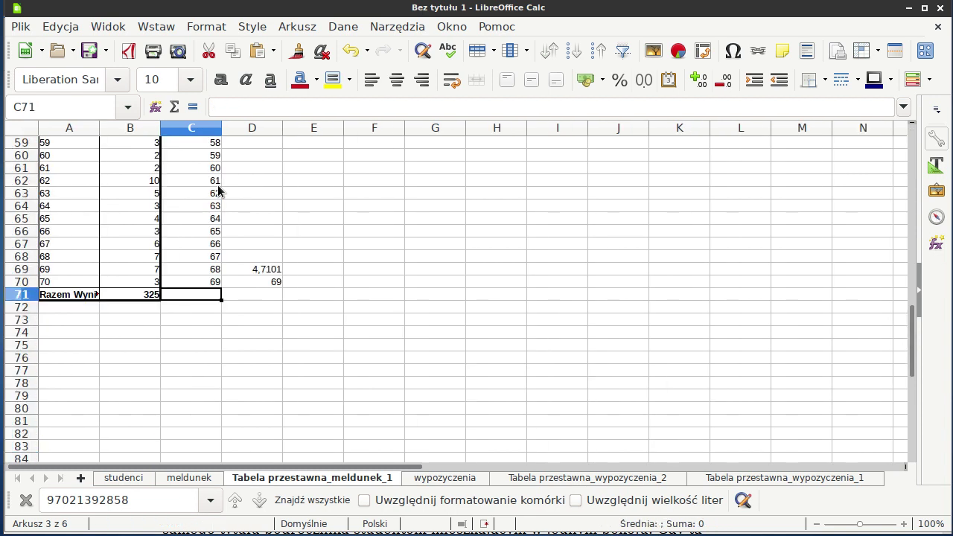
{"action": "key", "text": "Up"}
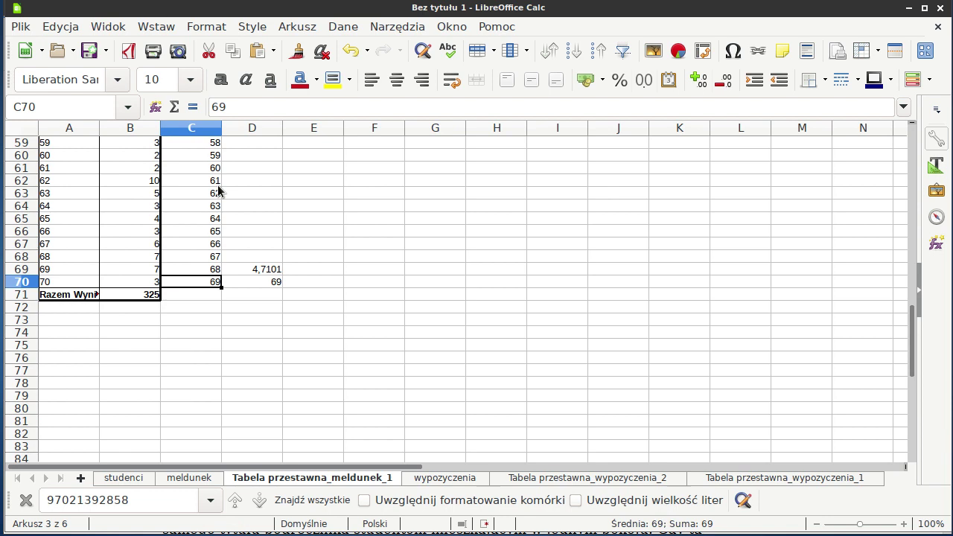
{"action": "key", "text": "alt+Tab"}
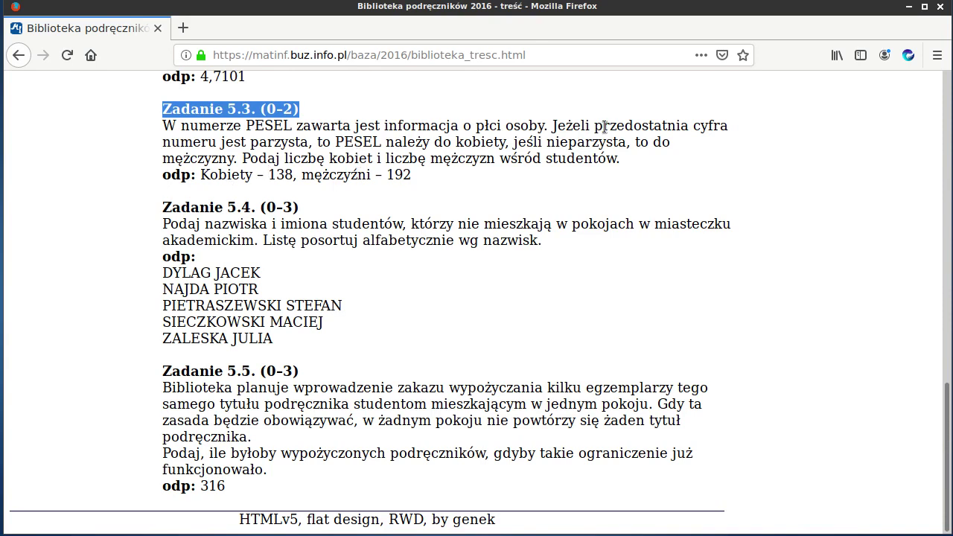
Highlight task 5.3's rule that the PESEL's second-to-last digit gives gender, then return to Calc.
{"action": "mouse_move", "coordinate": [607, 127]}
{"action": "left_mouse_down"}
{"action": "mouse_move", "coordinate": [282, 141]}
{"action": "mouse_move", "coordinate": [307, 142]}
{"action": "left_mouse_up"}
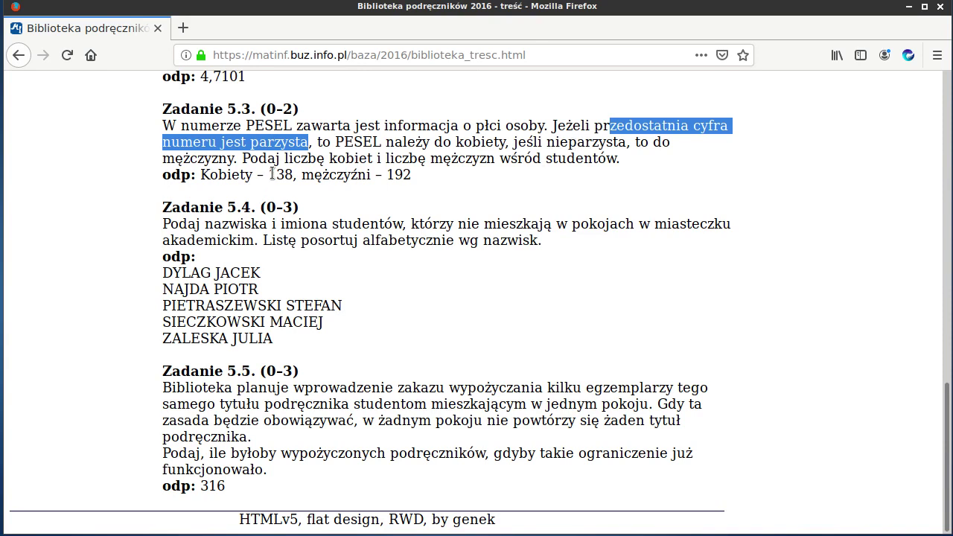
{"action": "key", "text": "alt+Tab"}
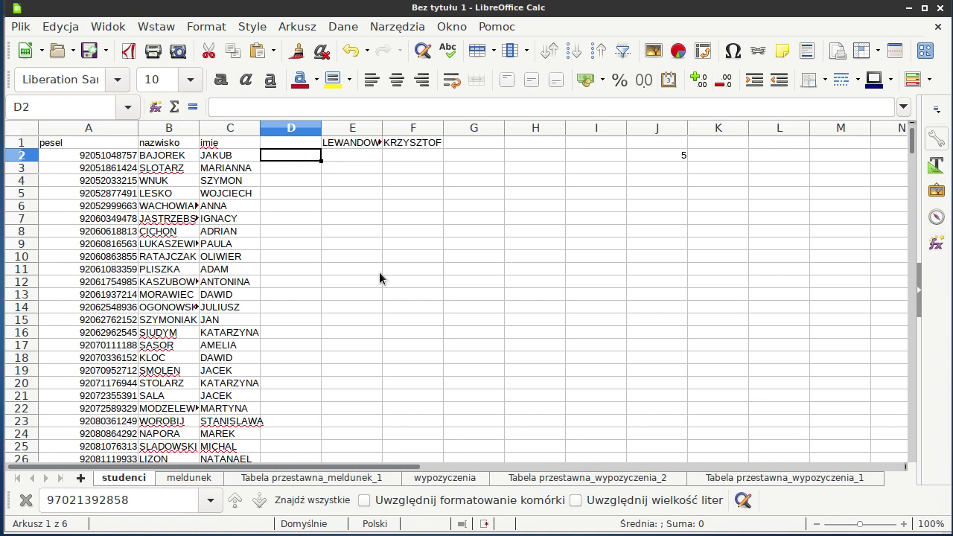
Enter =LEWY(PRAWY(A2;2);1) in D2 to extract the PESEL's second-to-last digit.
{"action": "type", "text": "="}
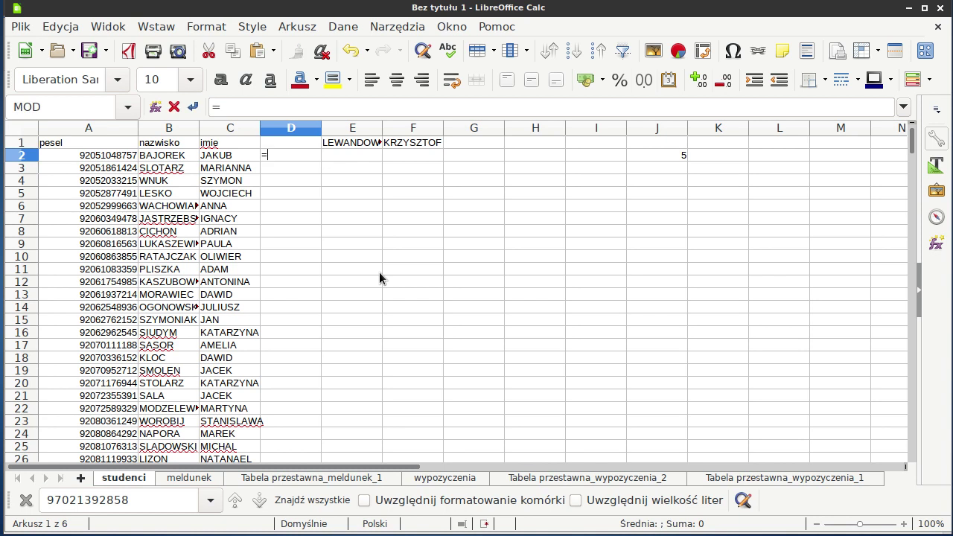
{"action": "type", "text": "prawy"}
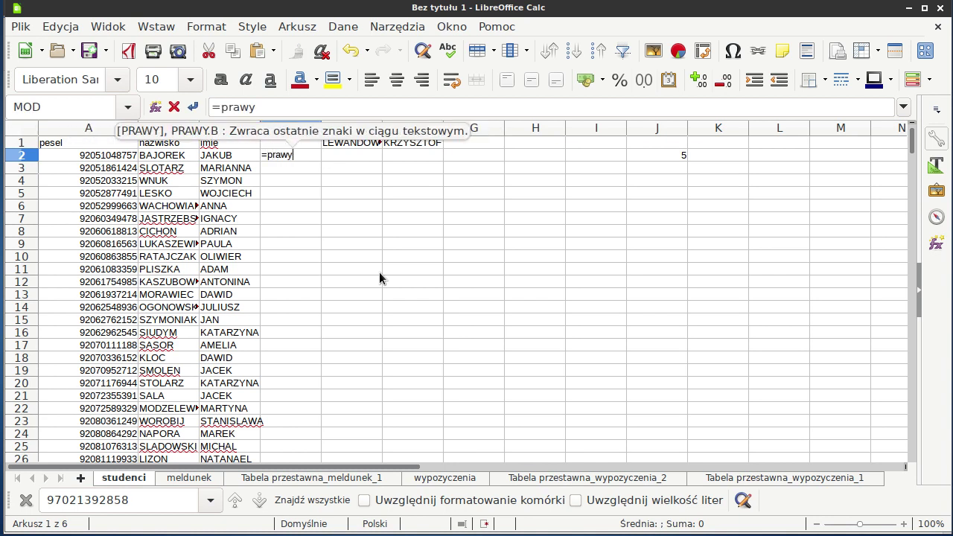
{"action": "type", "text": "("}
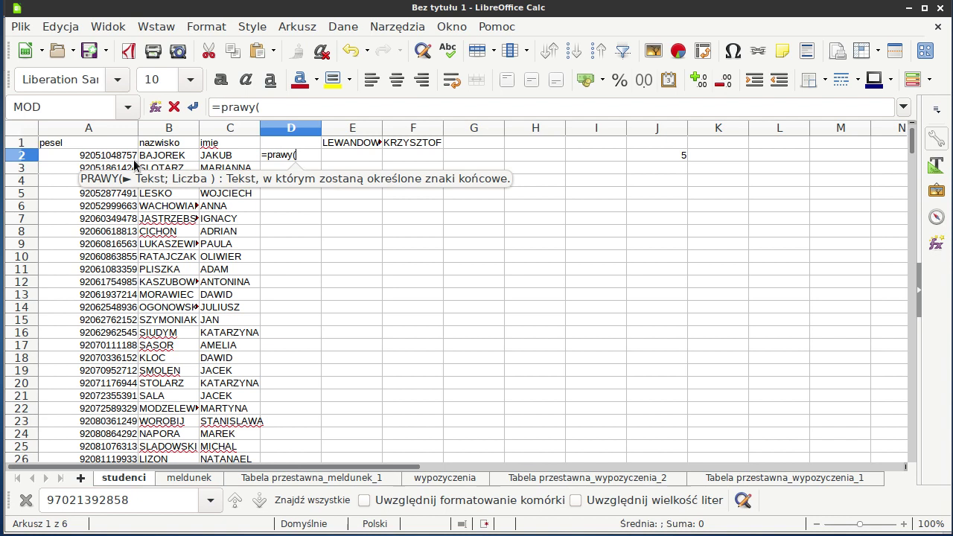
{"action": "left_click", "coordinate": [124, 156]}
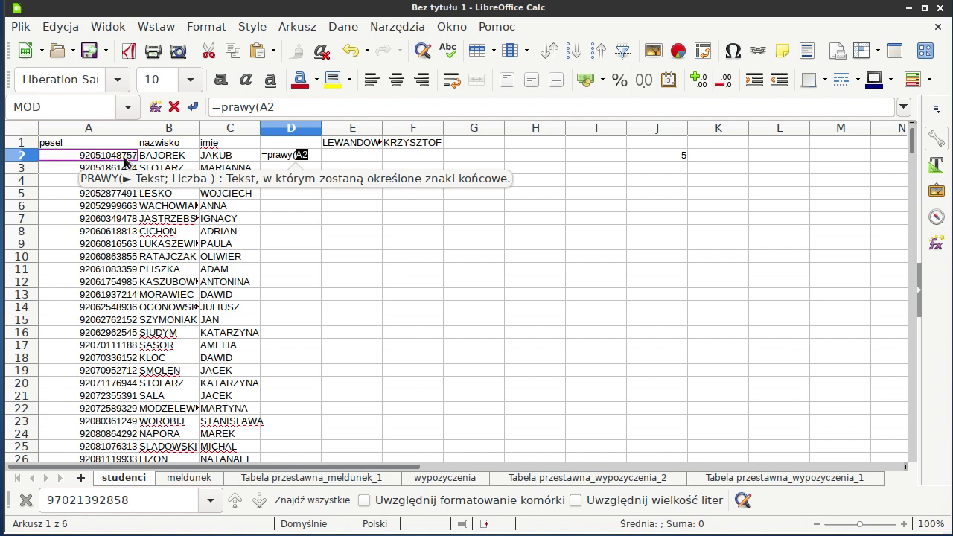
{"action": "type", "text": ";2)"}
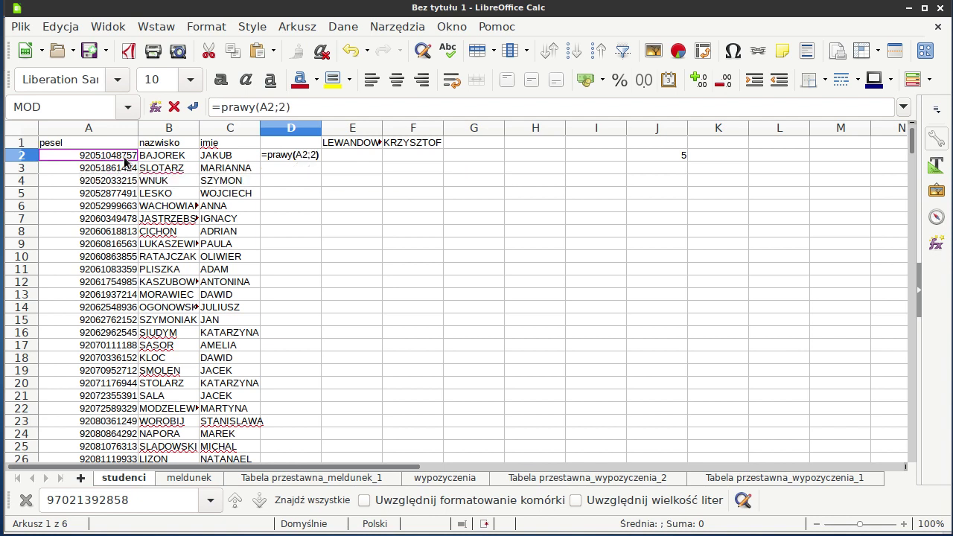
{"action": "key", "text": "Return"}
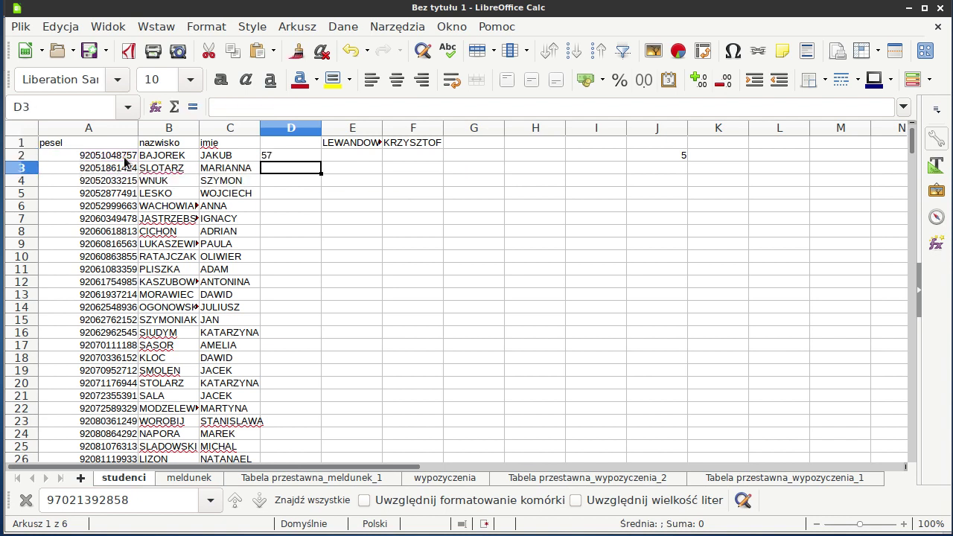
{"action": "key", "text": "Up"}
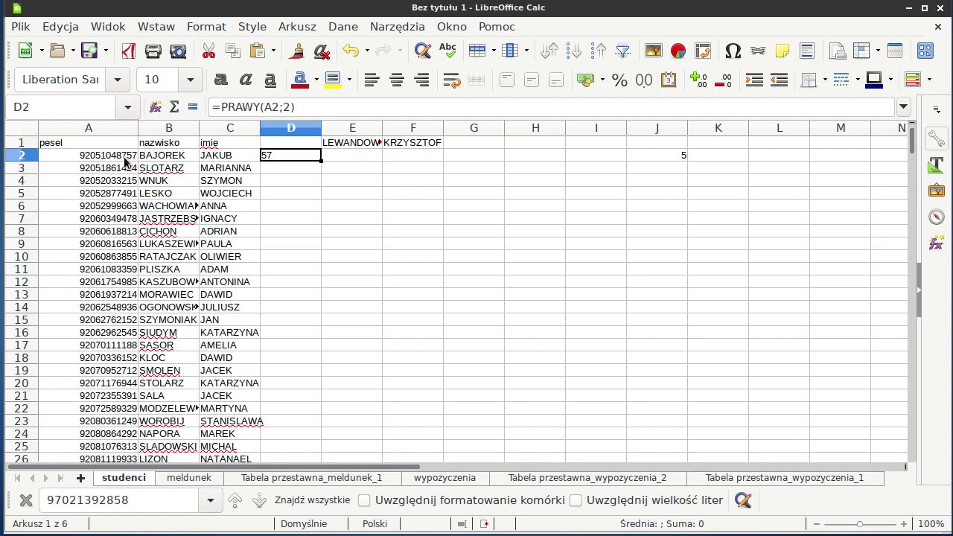
{"action": "key", "text": "F2"}
{"action": "key", "text": "Left"}
{"action": "key", "text": "Left"}
{"action": "key", "text": "Left"}
{"action": "key", "text": "Left"}
{"action": "key", "text": "Left"}
{"action": "key", "text": "Left"}
{"action": "key", "text": "Left"}
{"action": "key", "text": "Left"}
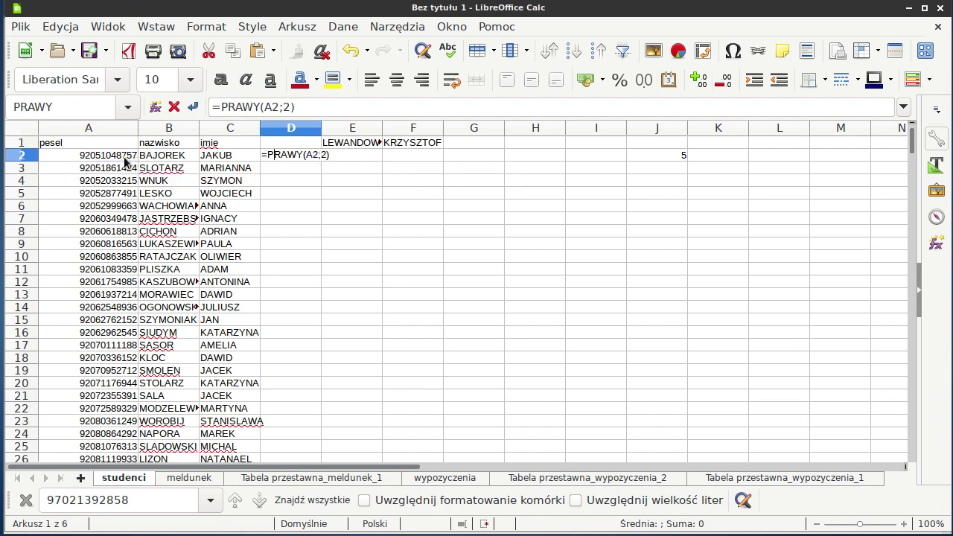
{"action": "type", "text": "lew"}
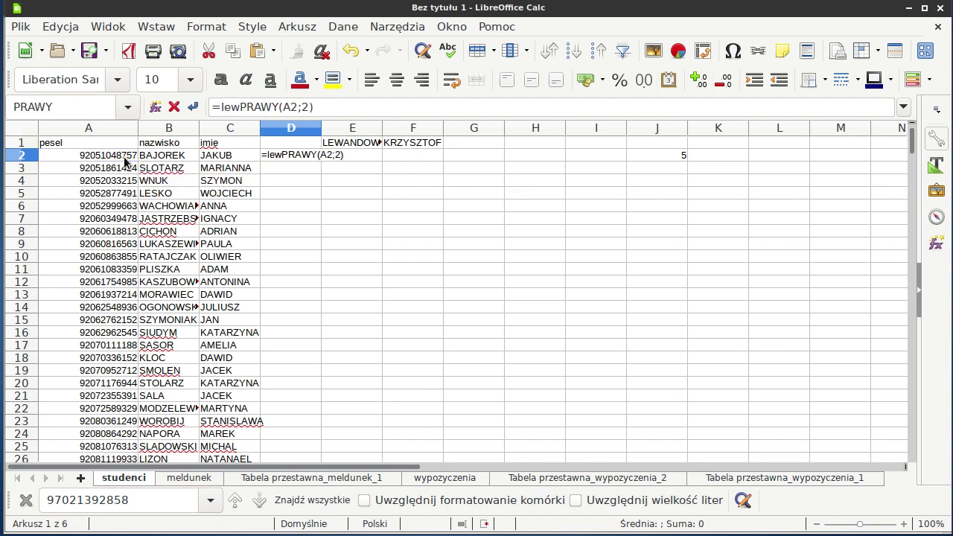
{"action": "type", "text": "y("}
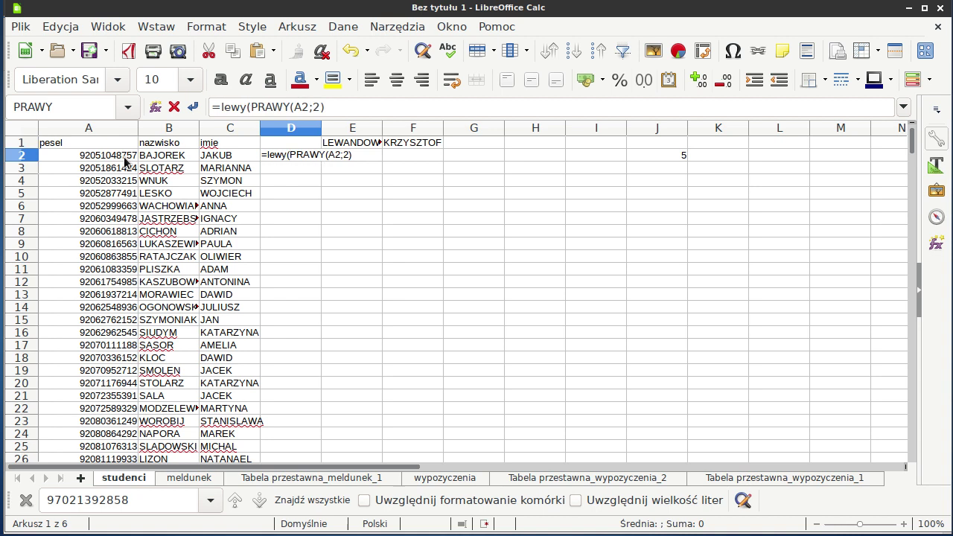
{"action": "key", "text": "Right"}
{"action": "key", "text": "Right"}
{"action": "key", "text": "Right"}
{"action": "key", "text": "Right"}
{"action": "key", "text": "Right"}
{"action": "key", "text": "Right"}
{"action": "key", "text": "Right"}
{"action": "key", "text": "Right"}
{"action": "key", "text": "Right"}
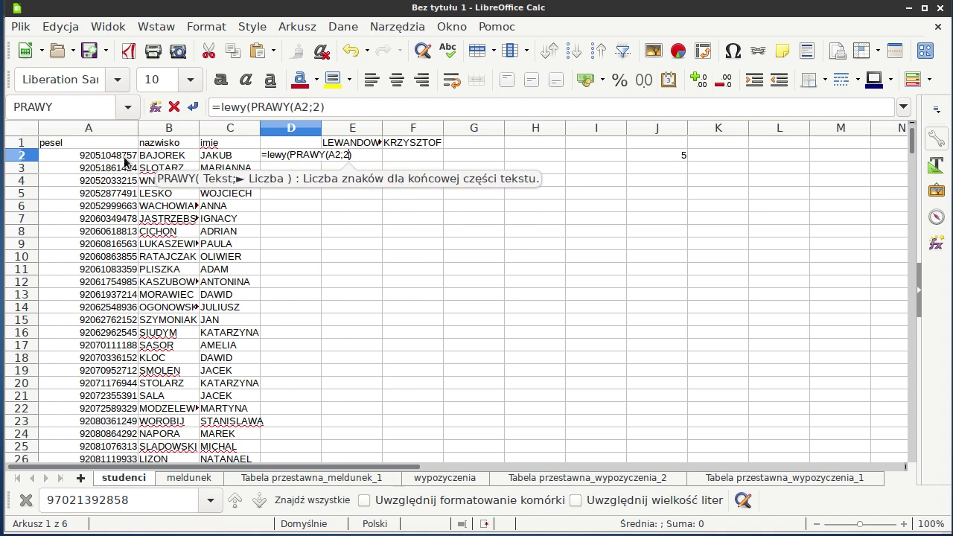
{"action": "key", "text": "Right"}
{"action": "type", "text": ";1"}
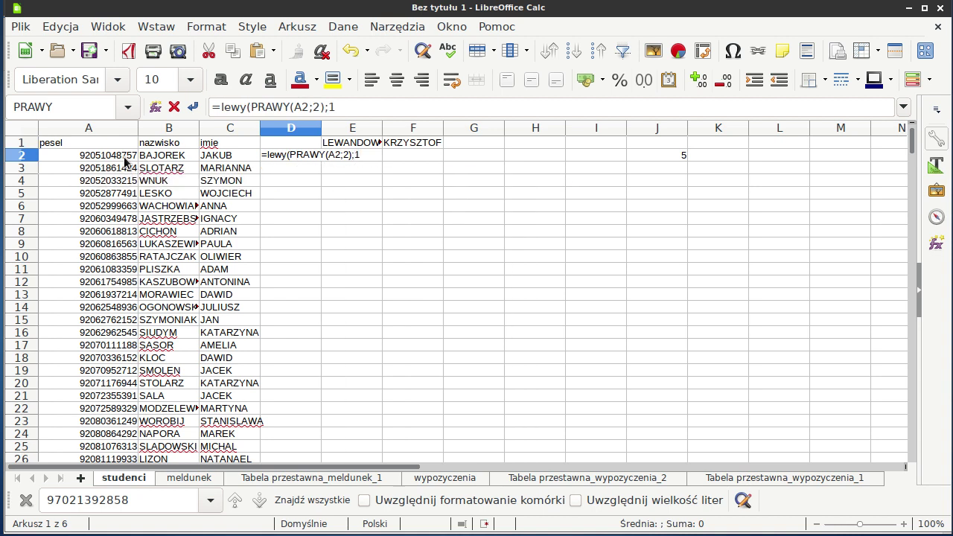
{"action": "type", "text": ")"}
{"action": "key", "text": "Return"}
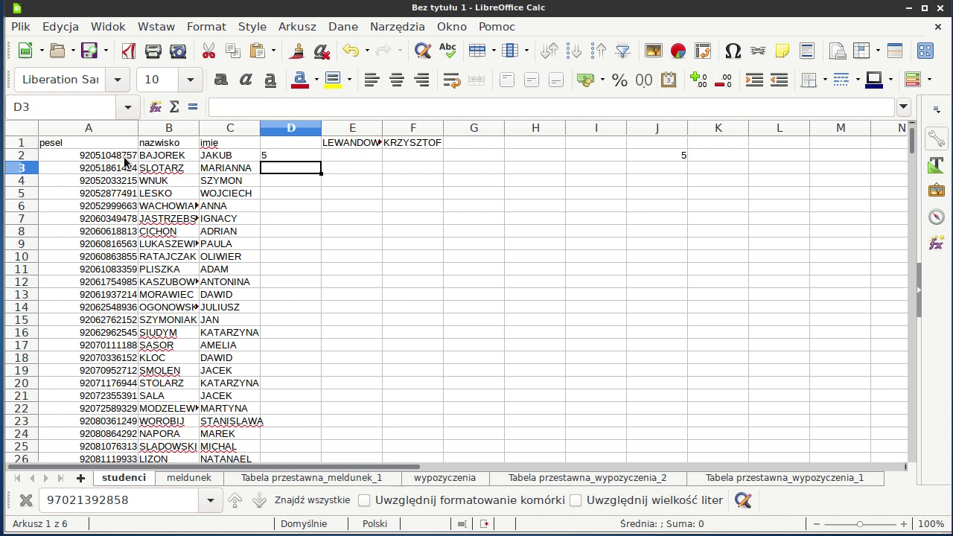
Wrap the D2 formula in MOD(...;2) so it returns 1 for odd digits.
{"action": "key", "text": "Up"}
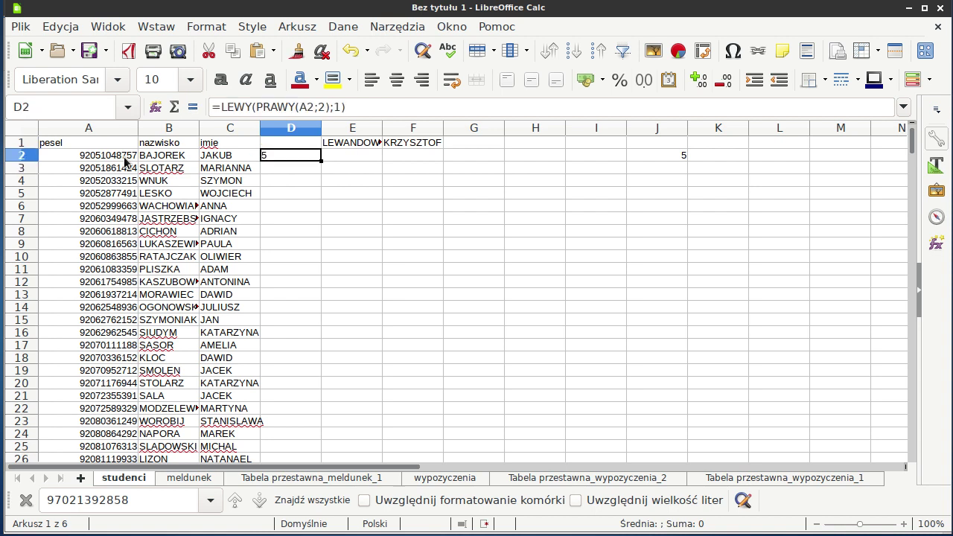
{"action": "key", "text": "F2"}
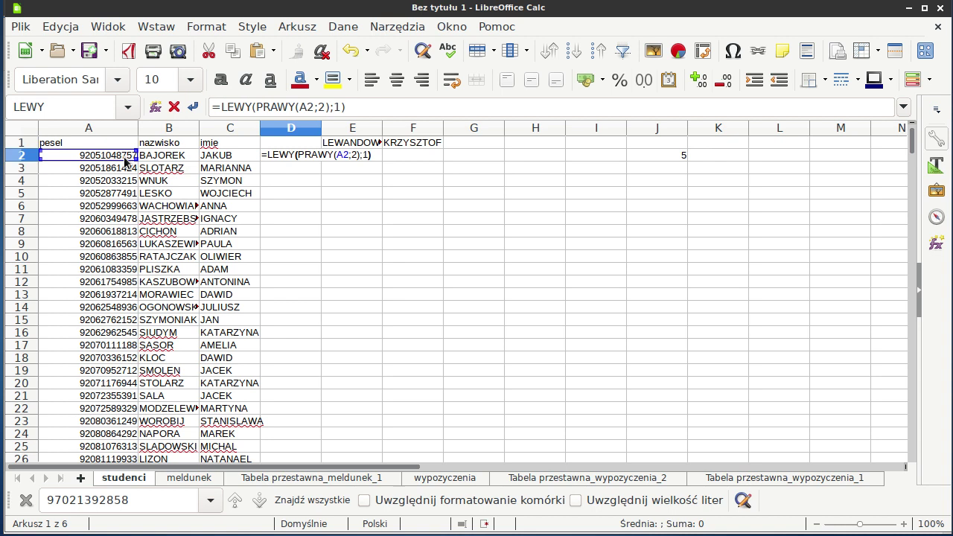
{"action": "key", "text": "Left"}
{"action": "key", "text": "Left"}
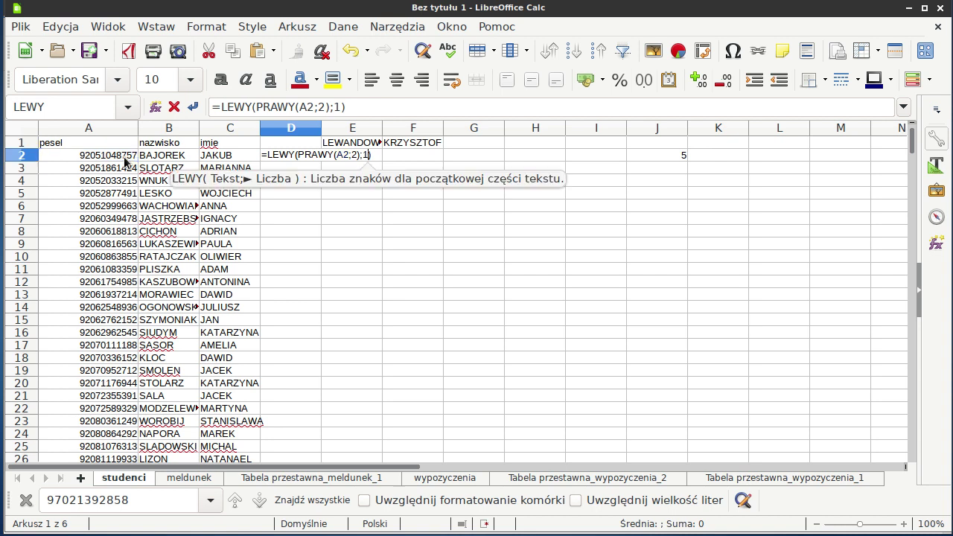
{"action": "key", "text": "Left"}
{"action": "key", "text": "Left"}
{"action": "key", "text": "Left"}
{"action": "key", "text": "Left"}
{"action": "key", "text": "Left"}
{"action": "key", "text": "Left"}
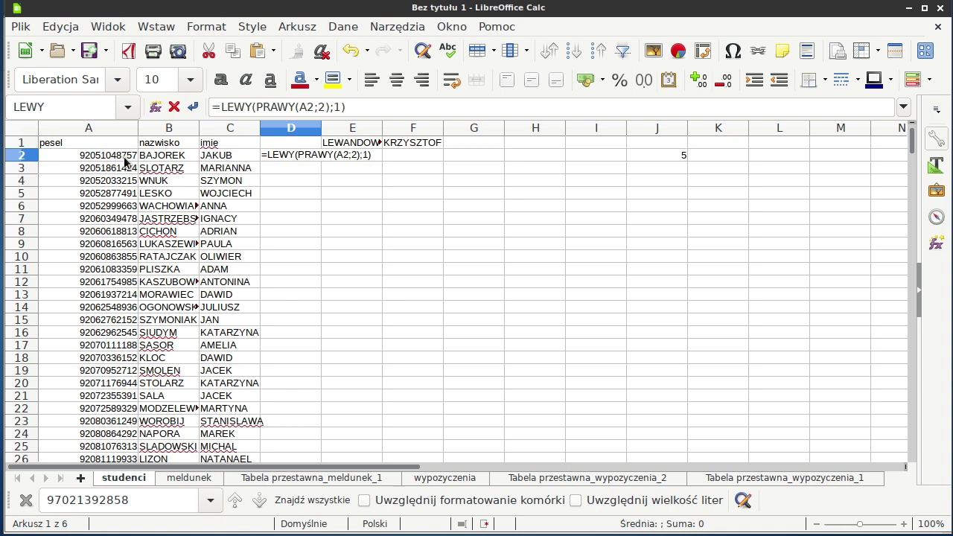
{"action": "type", "text": "mod"}
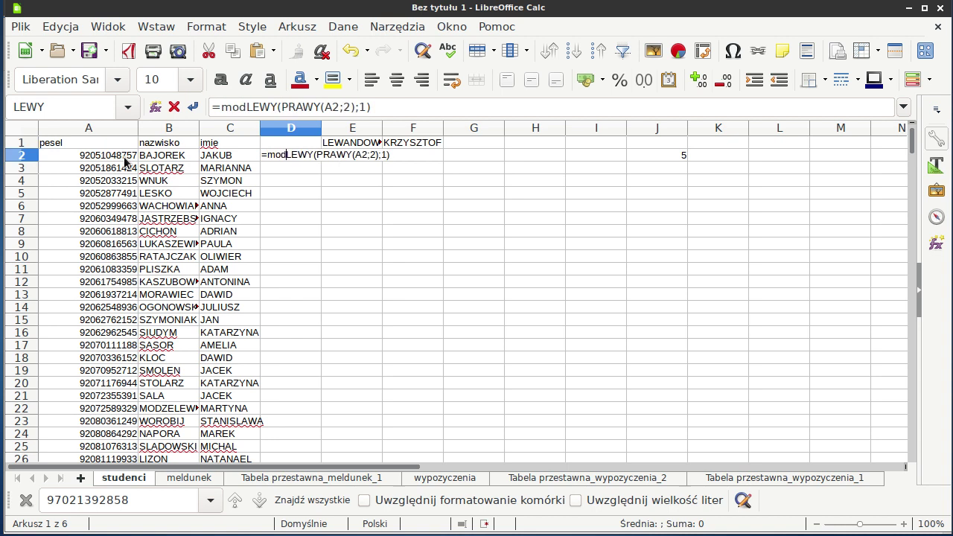
{"action": "type", "text": "("}
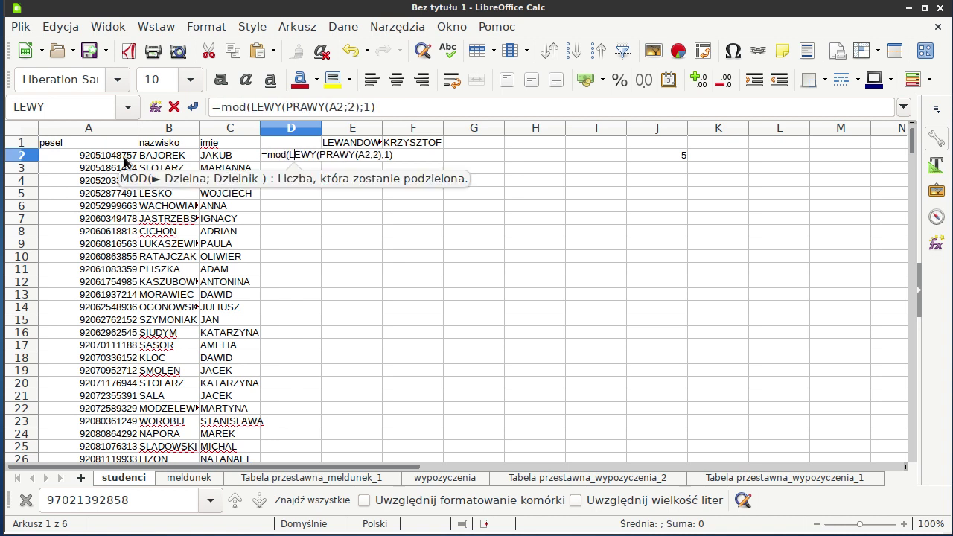
{"action": "key", "text": "Right"}
{"action": "key", "text": "Right"}
{"action": "key", "text": "Right"}
{"action": "key", "text": "Right"}
{"action": "key", "text": "Right"}
{"action": "key", "text": "Right"}
{"action": "key", "text": "Right"}
{"action": "key", "text": "Right"}
{"action": "key", "text": "Right"}
{"action": "key", "text": "Right"}
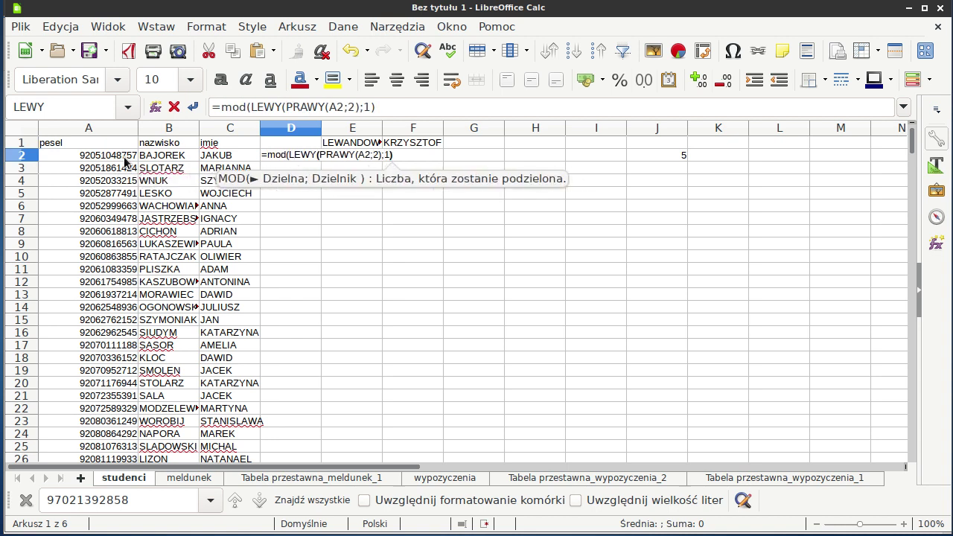
{"action": "type", "text": ";"}
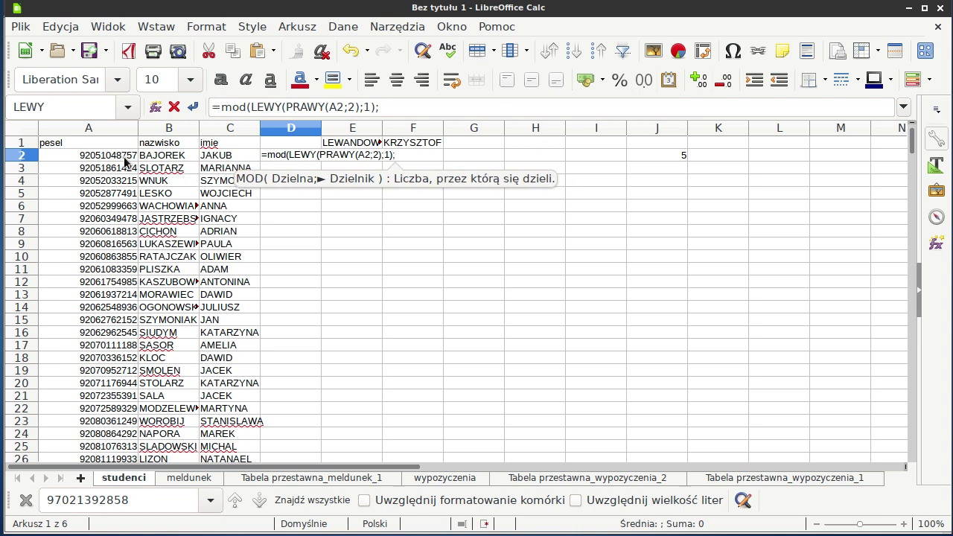
{"action": "type", "text": "2)"}
{"action": "key", "text": "Return"}
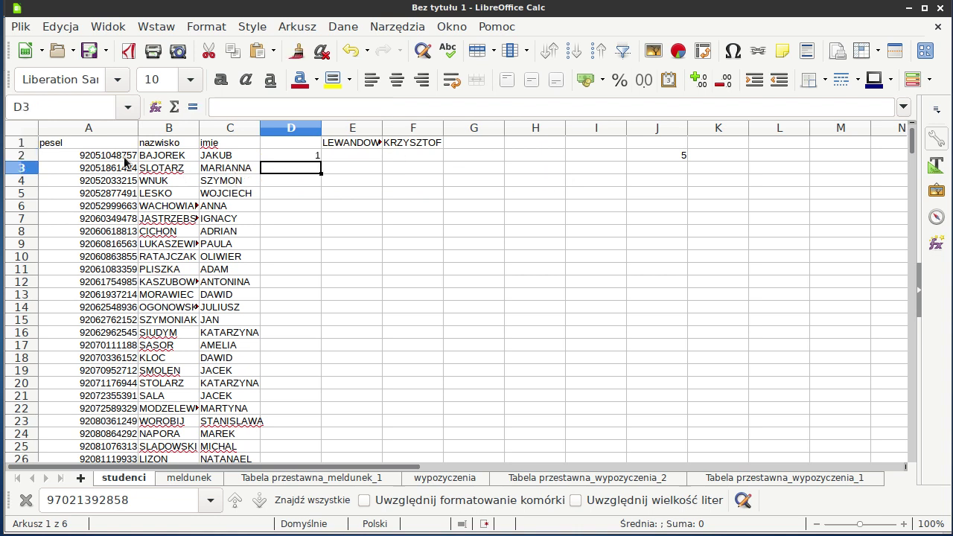
Fill the D2 parity formula down to D331, then open J2's formula for editing.
{"action": "left_click", "coordinate": [292, 158]}
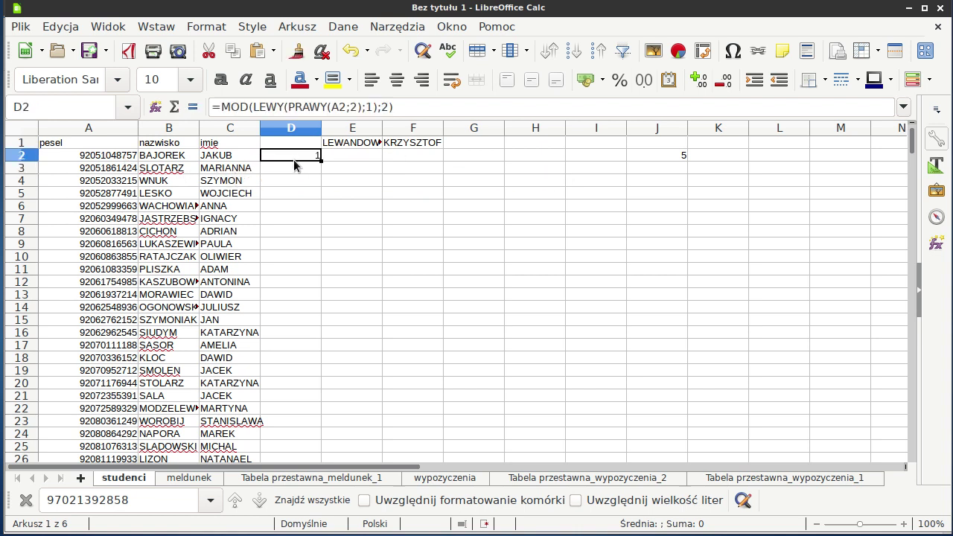
{"action": "double_click", "coordinate": [318, 159]}
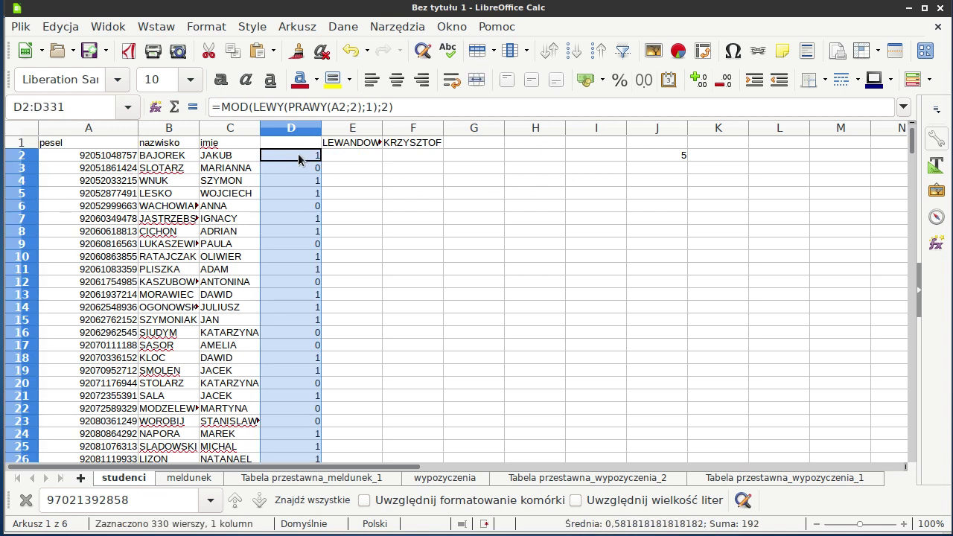
{"action": "left_click", "coordinate": [297, 168]}
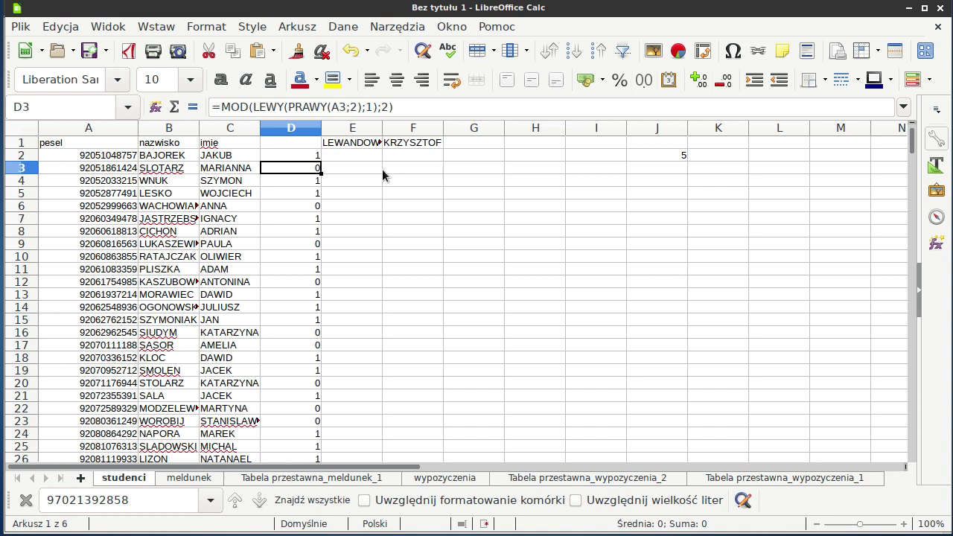
{"action": "left_click", "coordinate": [650, 153]}
{"action": "key", "text": "F2"}
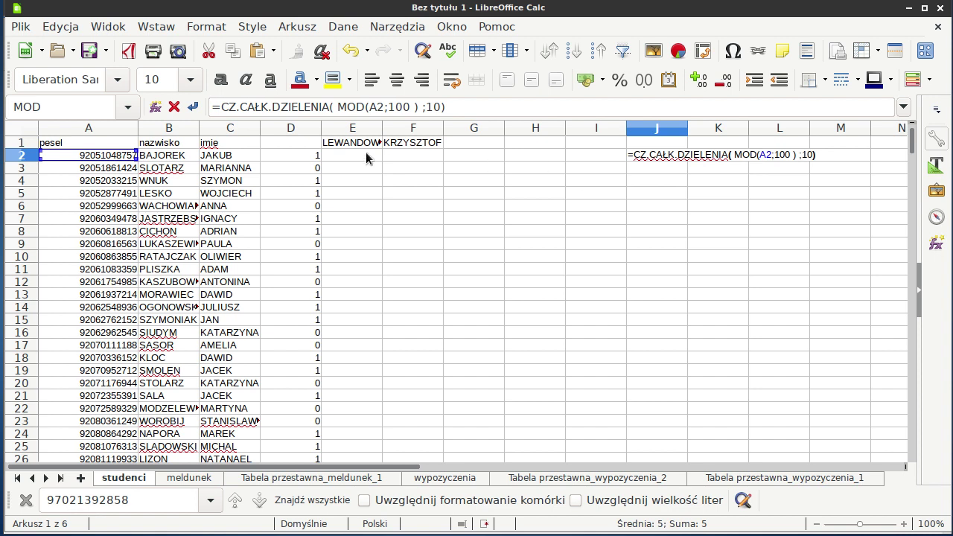
AutoSum the column D flags in D332, giving 192 men.
{"action": "left_click", "coordinate": [313, 154]}
{"action": "key", "text": "Escape"}
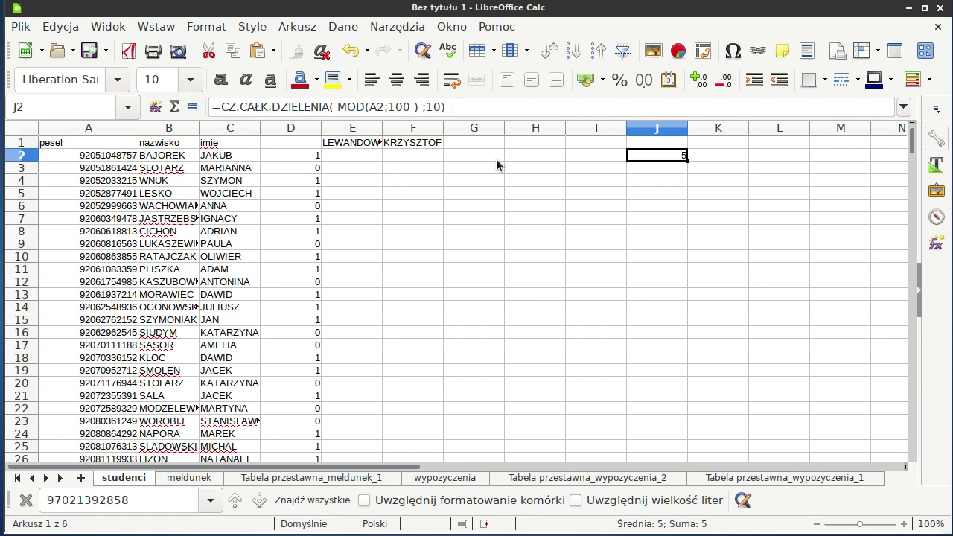
{"action": "left_click", "coordinate": [307, 156]}
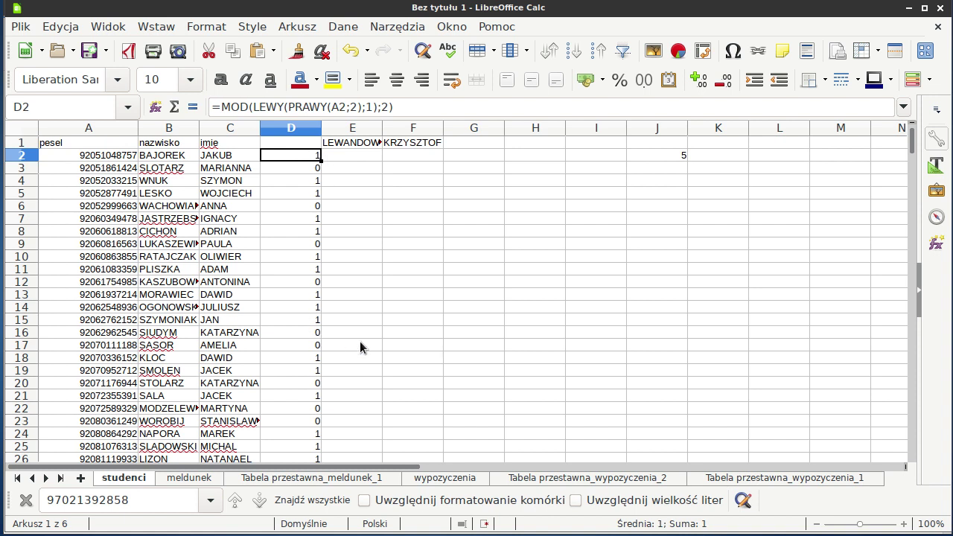
{"action": "key", "text": "ctrl+Down"}
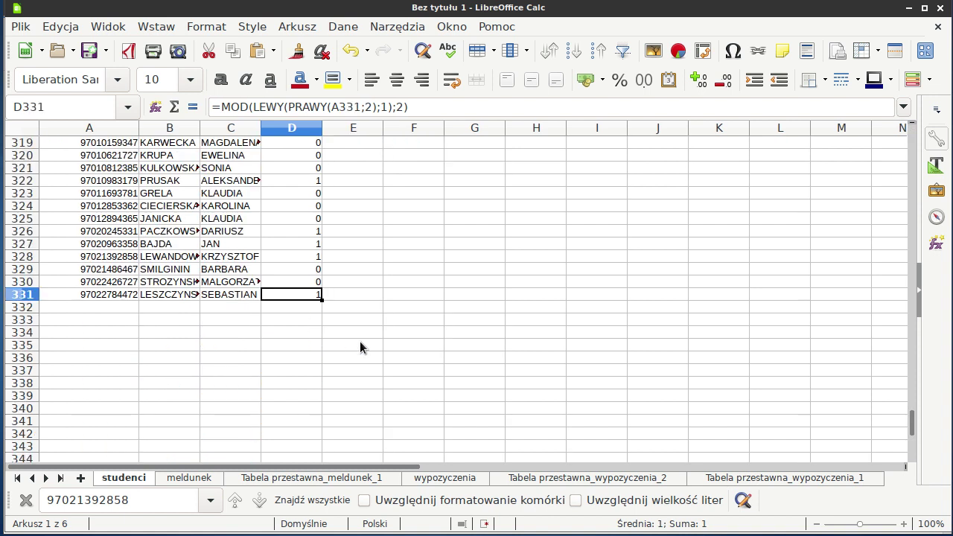
{"action": "key", "text": "Down"}
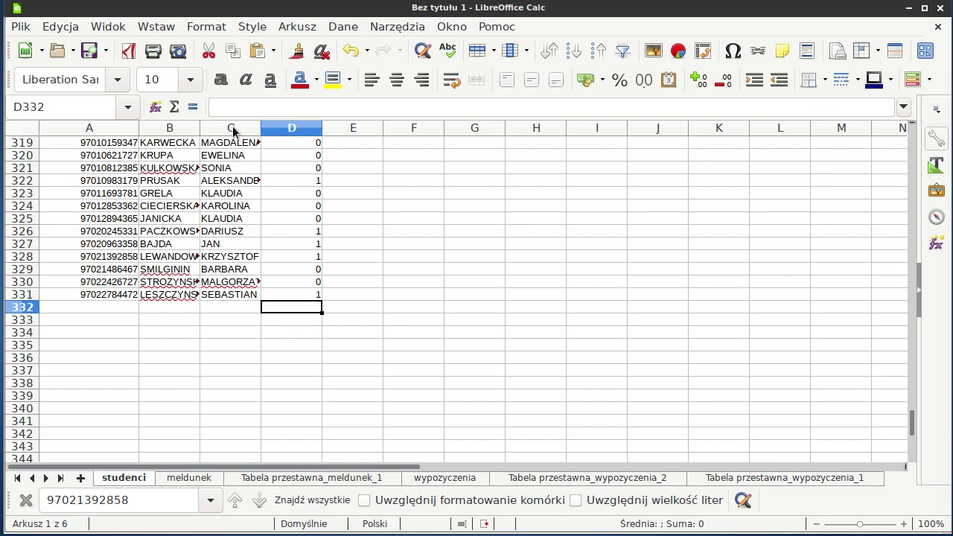
{"action": "left_click", "coordinate": [174, 106]}
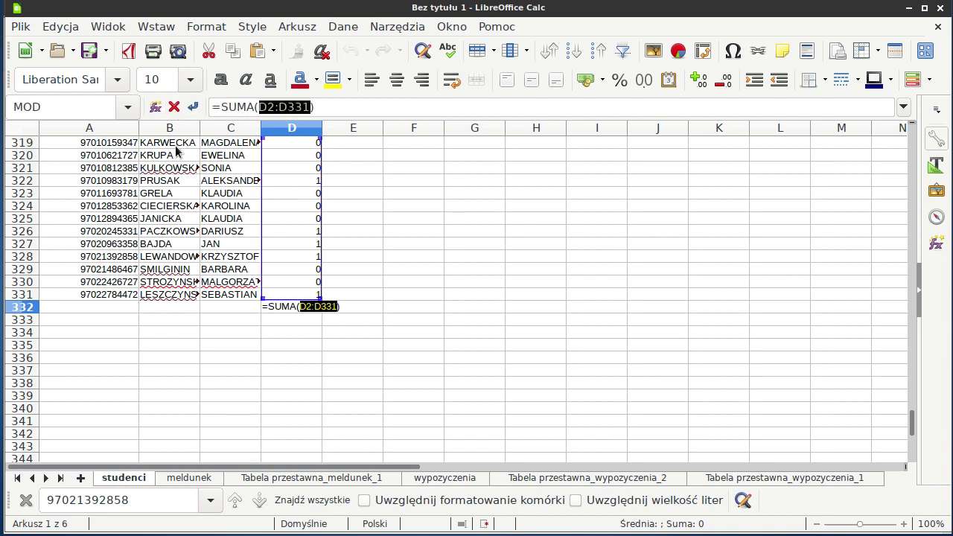
{"action": "key", "text": "Return"}
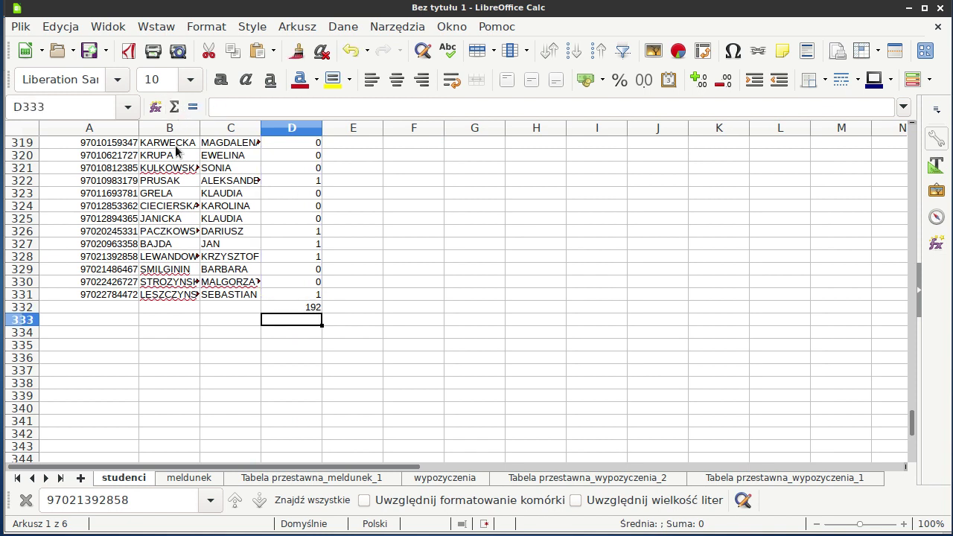
Enter =330-D332 in E332 for 138 women and check it against the online answers.
{"action": "key", "text": "Up"}
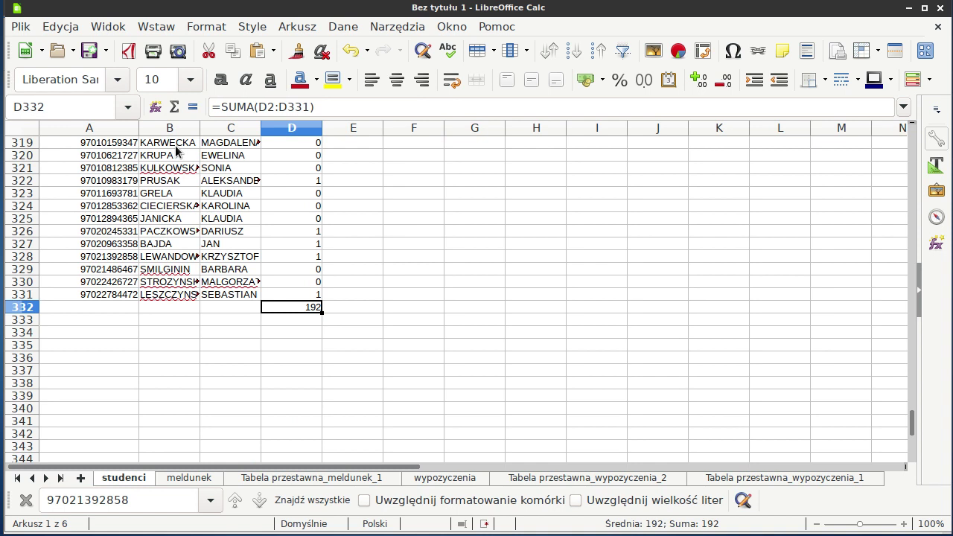
{"action": "key", "text": "Right"}
{"action": "type", "text": "=3"}
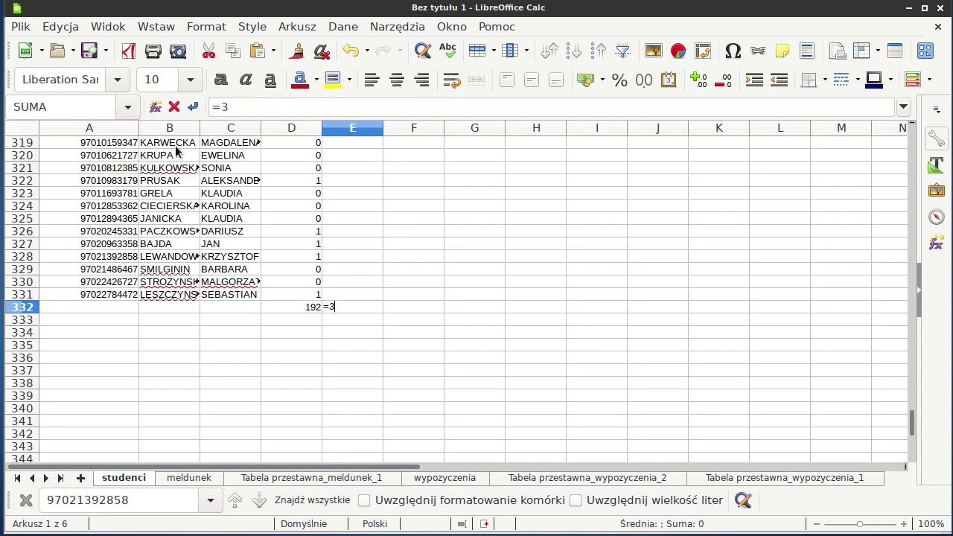
{"action": "type", "text": "30"}
{"action": "type", "text": "-"}
{"action": "left_click", "coordinate": [284, 306]}
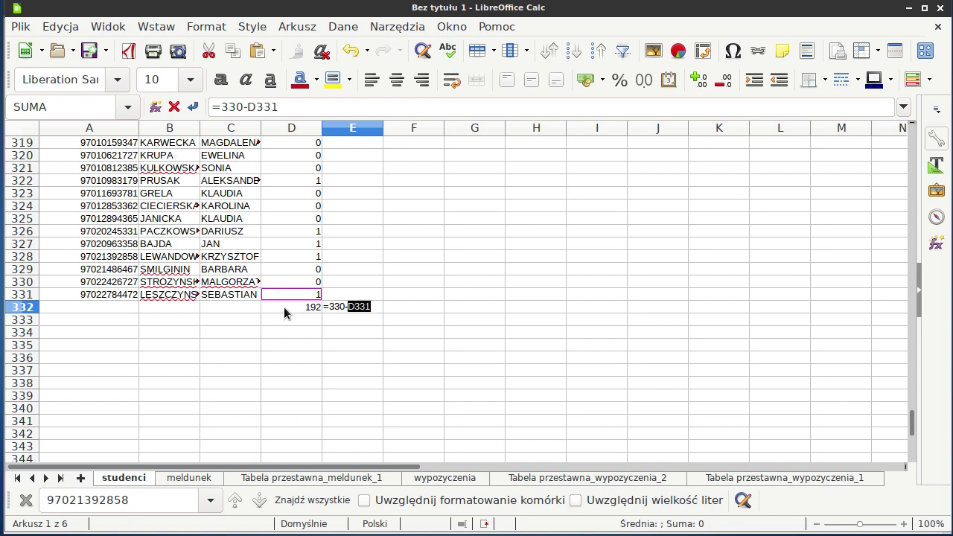
{"action": "key", "text": "Return"}
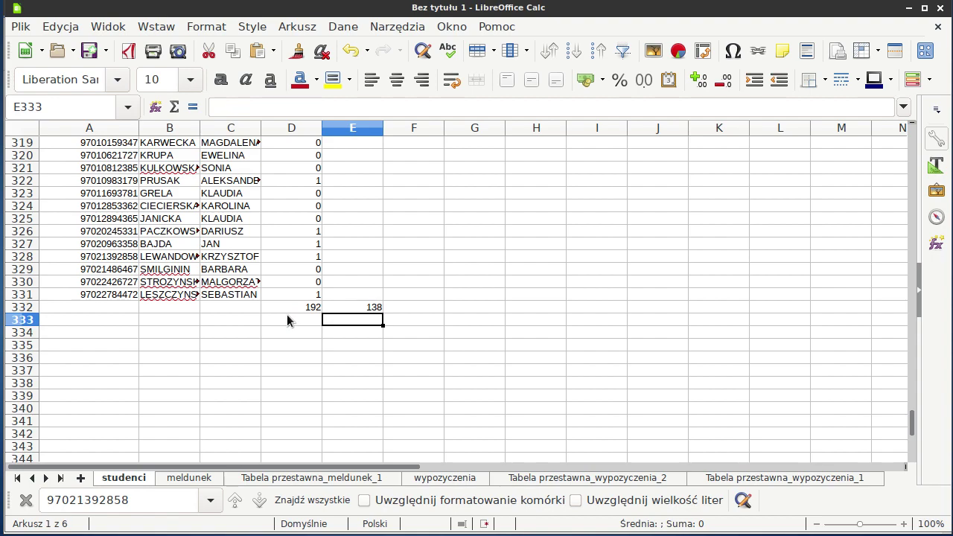
{"action": "key", "text": "alt+Tab"}
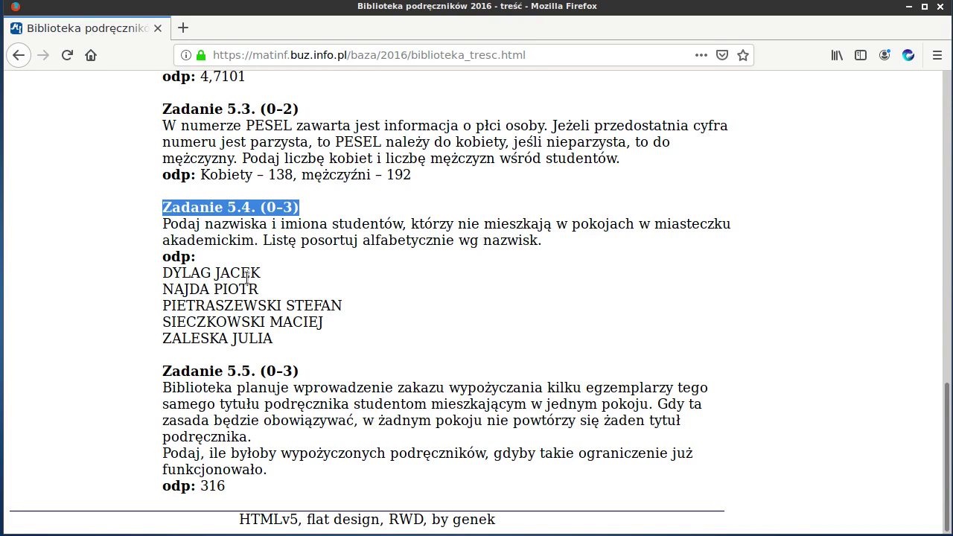
{"action": "key", "text": "alt+Tab"}
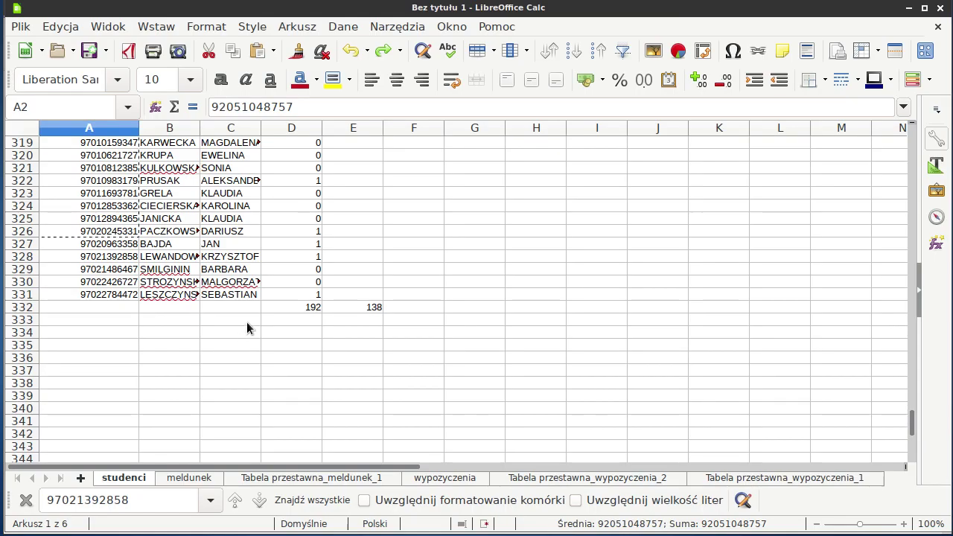
Paste the studenci PESEL column into a new sheet, Arkusz7, and go to its first empty row.
{"action": "left_click", "coordinate": [136, 290]}
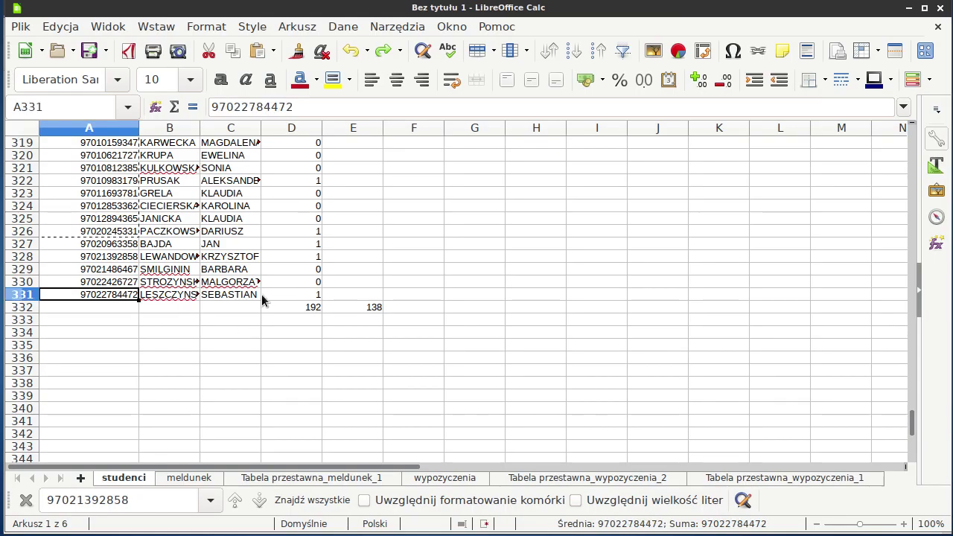
{"action": "key", "text": "ctrl+shift+Up"}
{"action": "key", "text": "ctrl+c"}
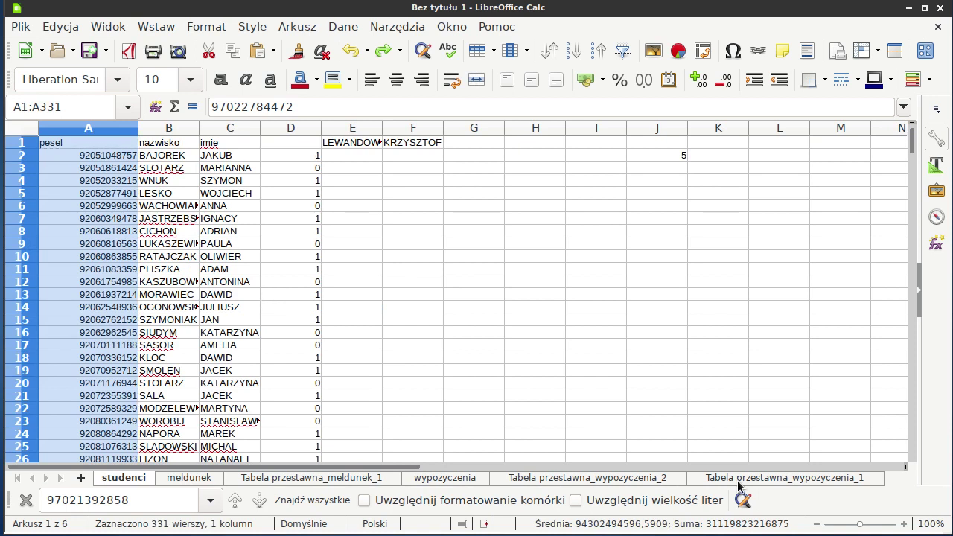
{"action": "left_click", "coordinate": [81, 477]}
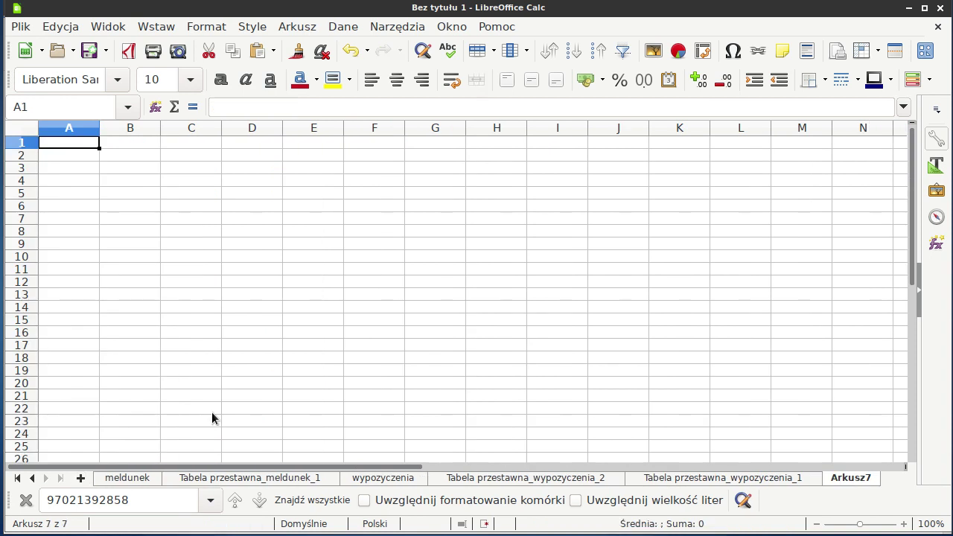
{"action": "key", "text": "ctrl+v"}
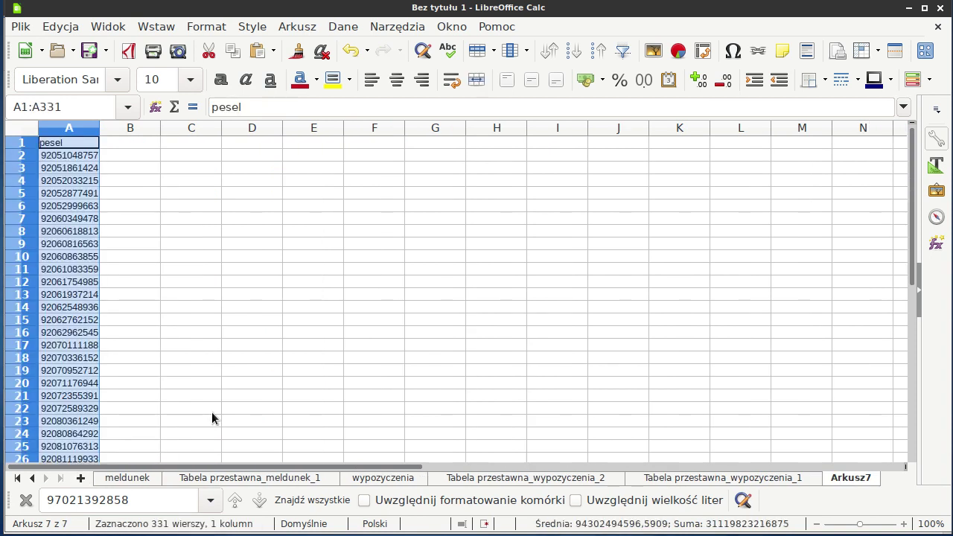
{"action": "key", "text": "Down"}
{"action": "key", "text": "Up"}
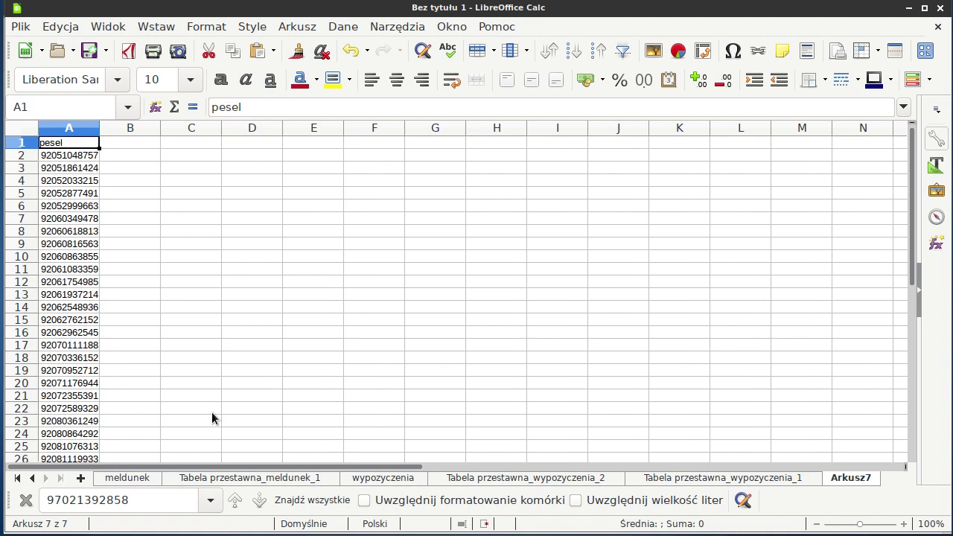
{"action": "key", "text": "Down"}
{"action": "key", "text": "ctrl+Down"}
{"action": "key", "text": "Down"}
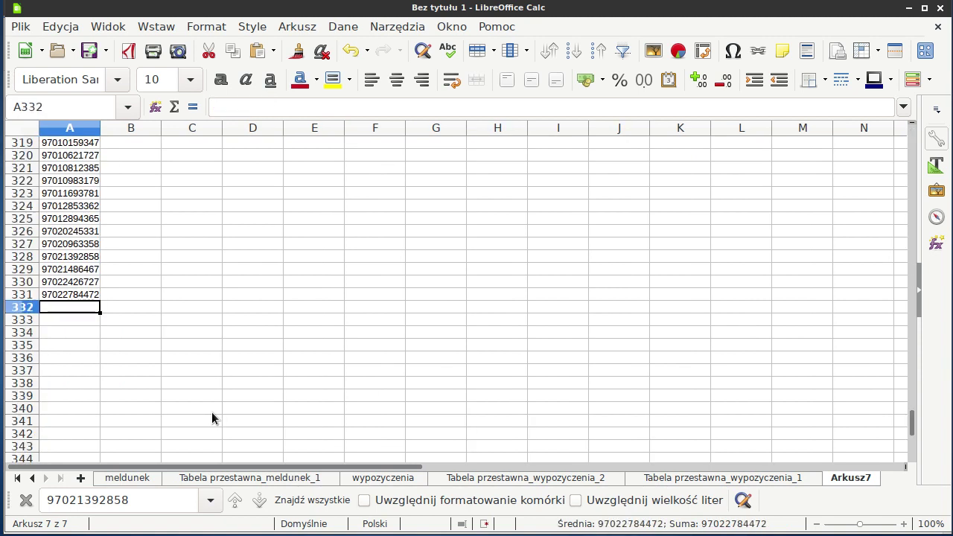
Copy meldunek's PESELs A2:A326 and paste them below the list at A332.
{"action": "left_click", "coordinate": [121, 479]}
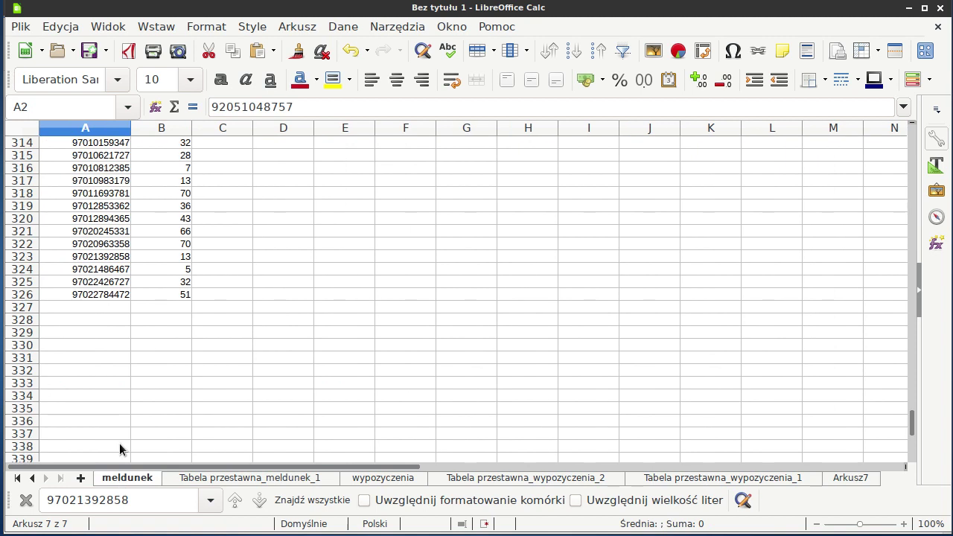
{"action": "left_click", "coordinate": [111, 295]}
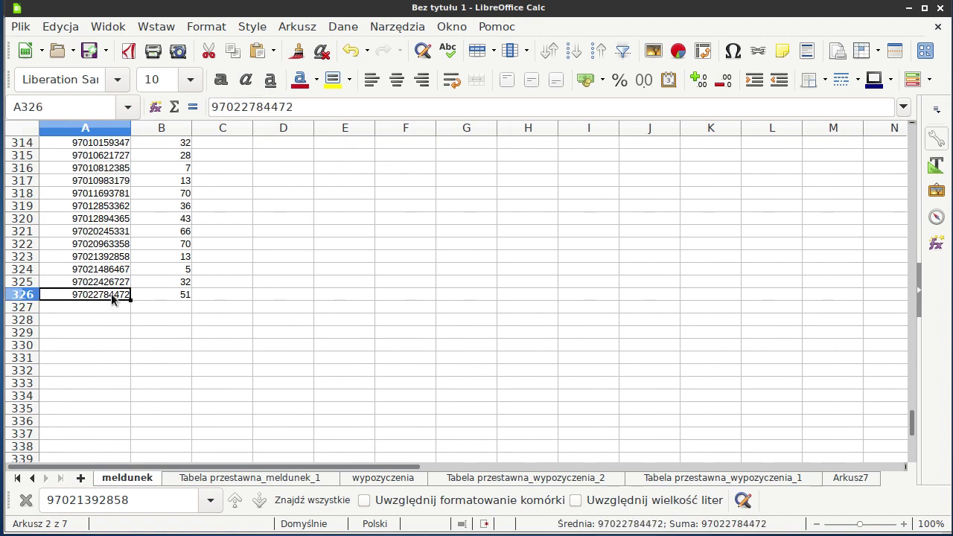
{"action": "key", "text": "ctrl+shift+Up"}
{"action": "key", "text": "shift+Down"}
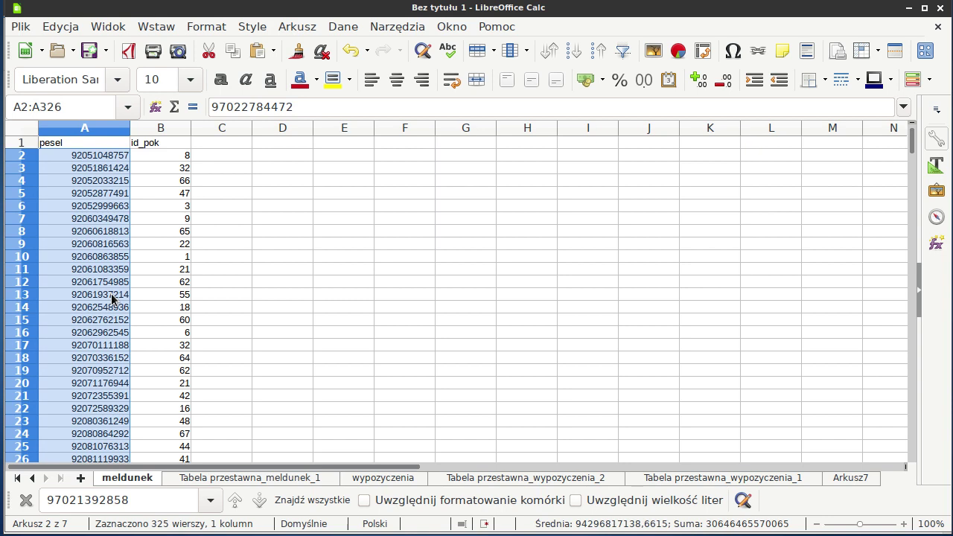
{"action": "key", "text": "ctrl+c"}
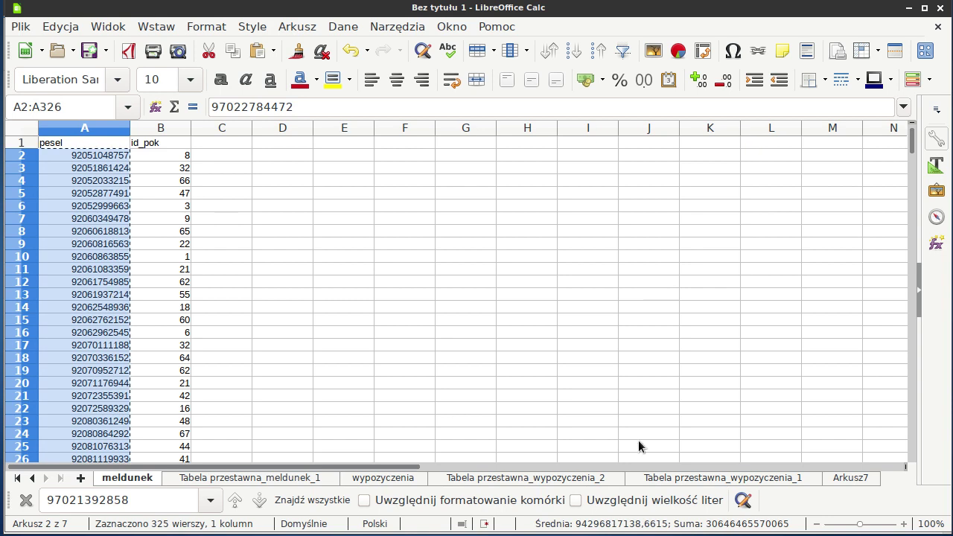
{"action": "left_click", "coordinate": [844, 478]}
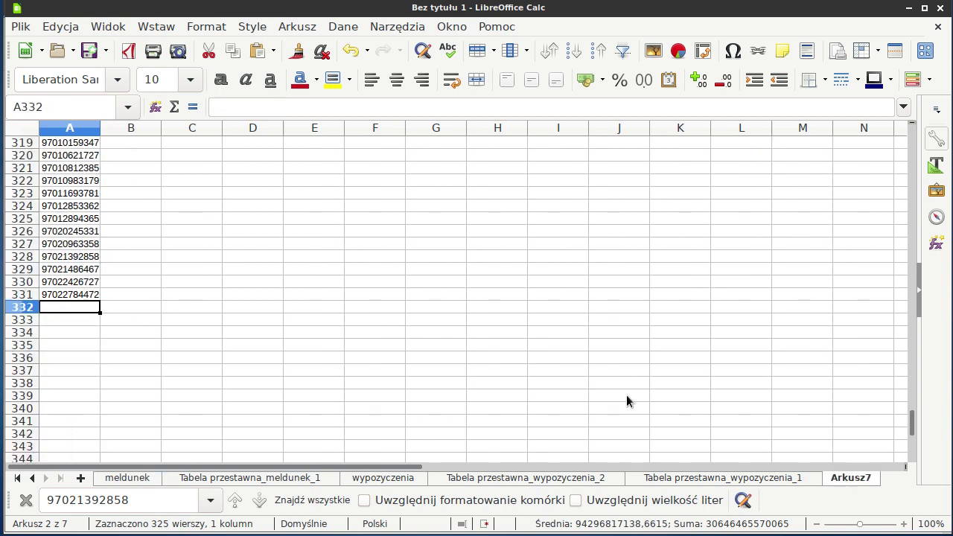
{"action": "key", "text": "ctrl+v"}
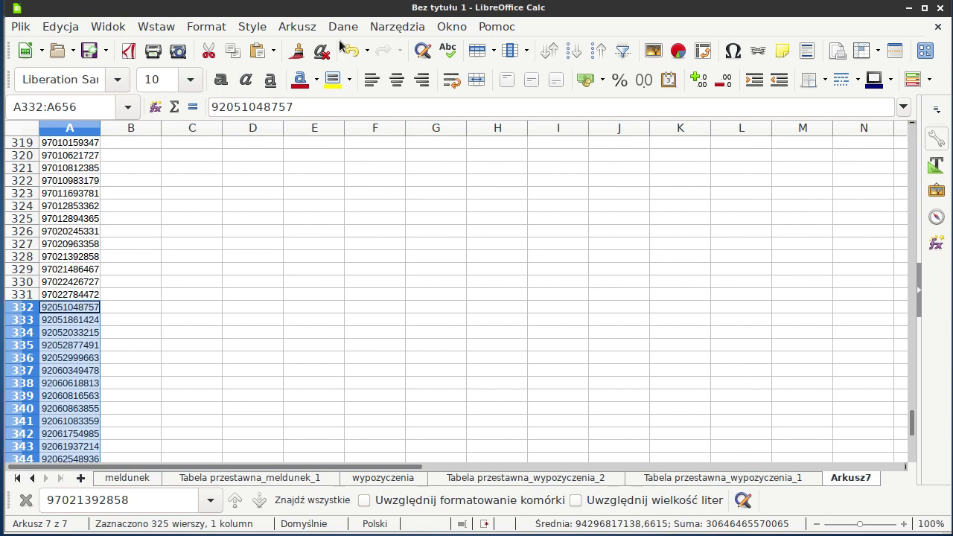
Create a pivot table from the Arkusz7 list with pesel as row field and Zlicz - pesel as data.
{"action": "left_click", "coordinate": [83, 218]}
{"action": "left_click", "coordinate": [332, 29]}
{"action": "mouse_move", "coordinate": [395, 204]}
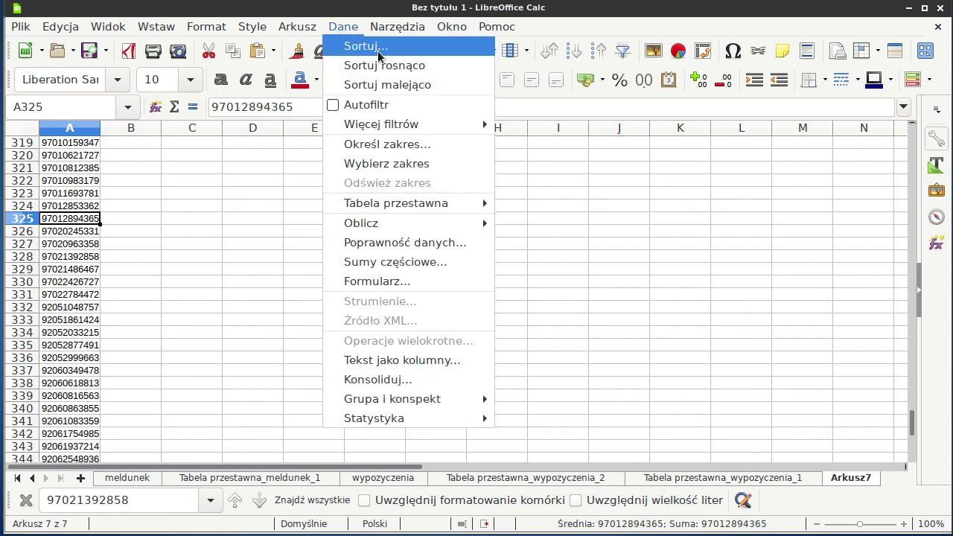
{"action": "left_click", "coordinate": [541, 207]}
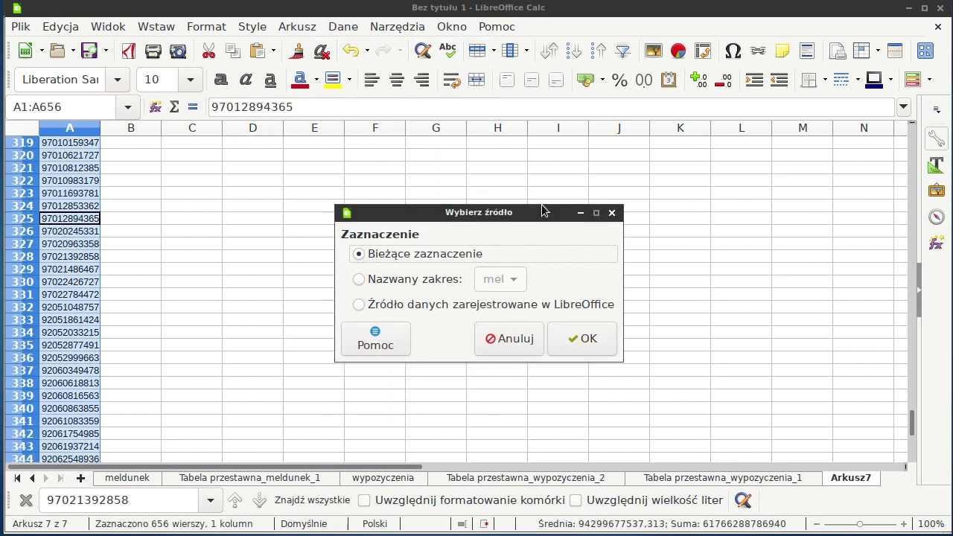
{"action": "left_click", "coordinate": [584, 340]}
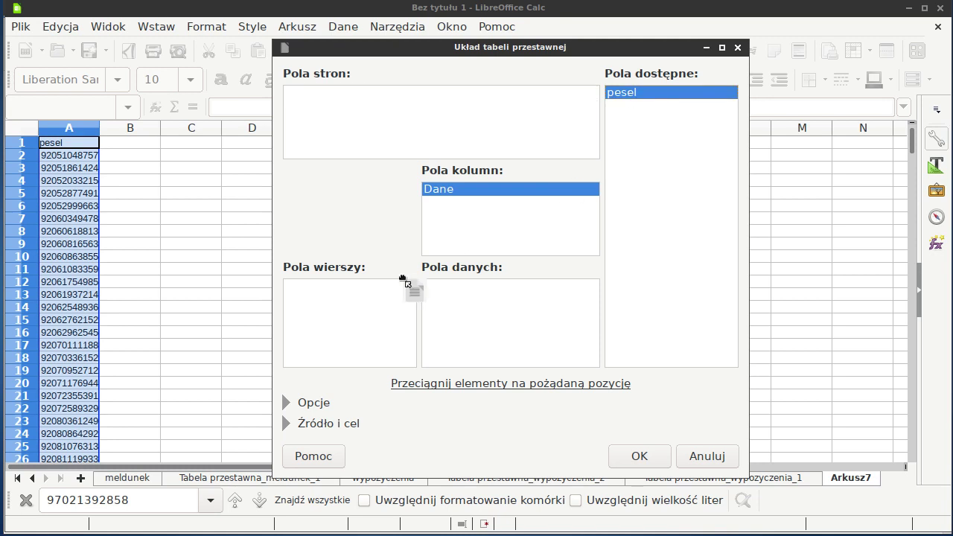
{"action": "left_click_drag", "start_coordinate": [631, 98], "coordinate": [340, 309]}
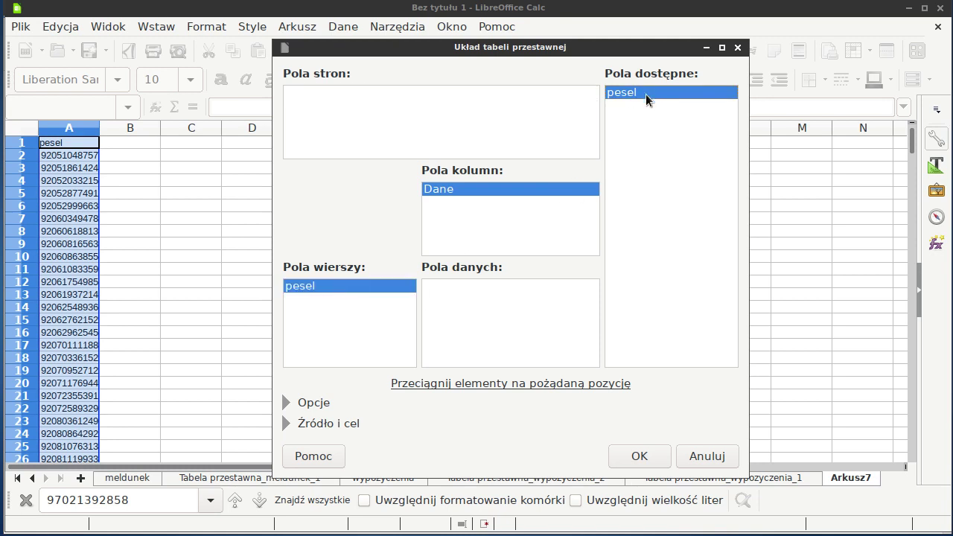
{"action": "left_click_drag", "start_coordinate": [618, 95], "coordinate": [487, 289]}
{"action": "double_click", "coordinate": [488, 289]}
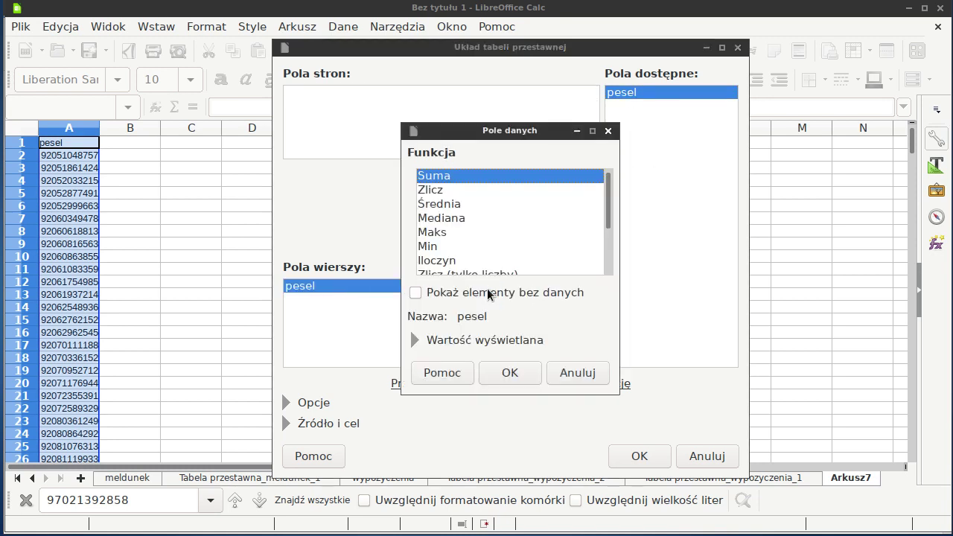
{"action": "double_click", "coordinate": [434, 190]}
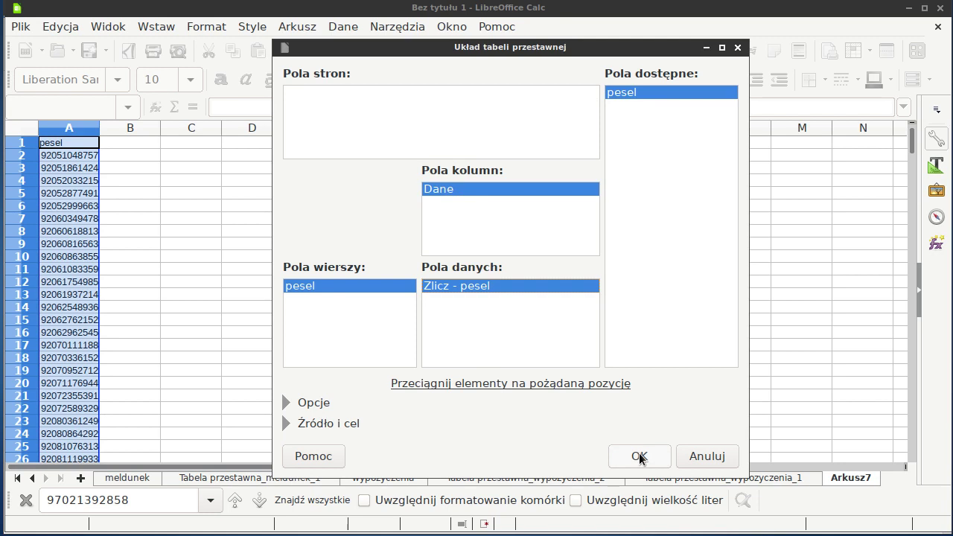
{"action": "left_click", "coordinate": [639, 454]}
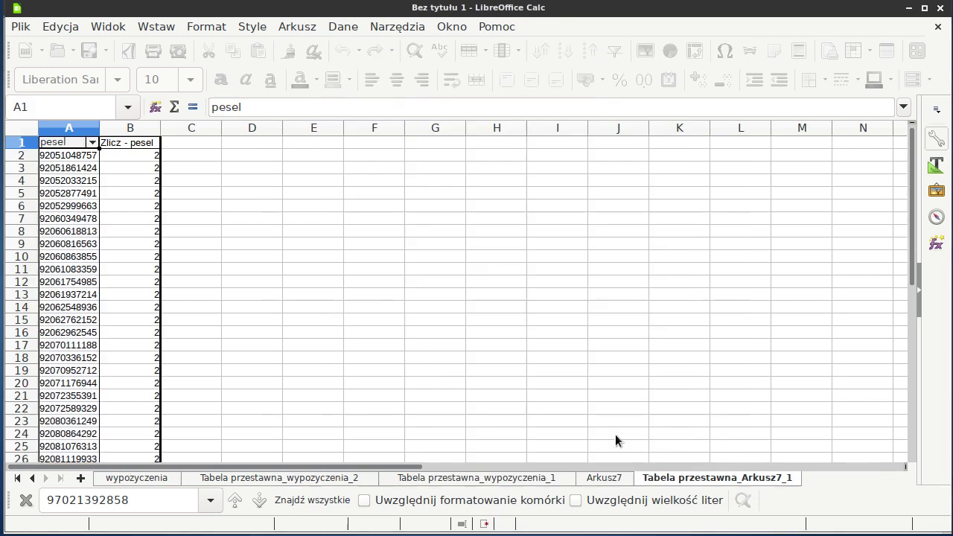
Edit the pivot layout so pesel rows sort ascending by Zlicz - pesel.
{"action": "right_click", "coordinate": [77, 156]}
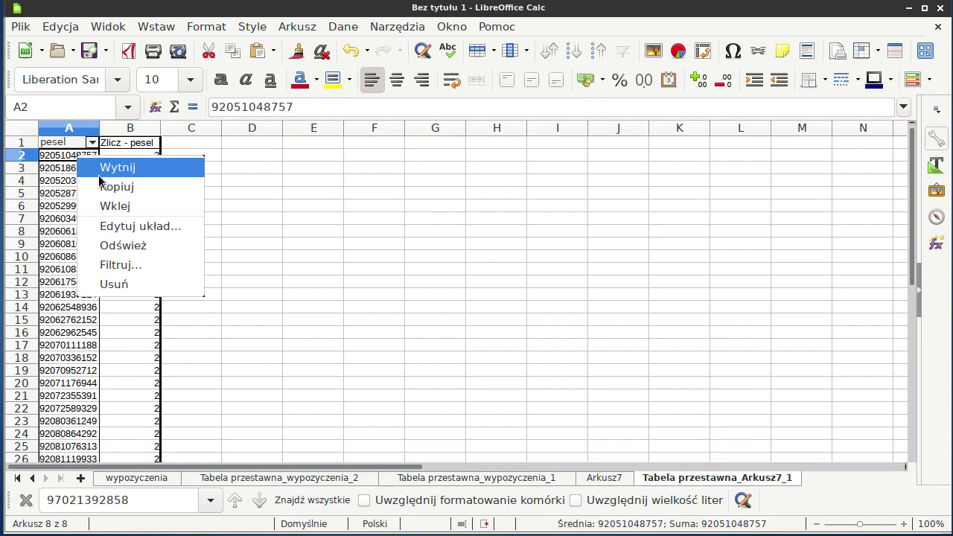
{"action": "left_click", "coordinate": [131, 226]}
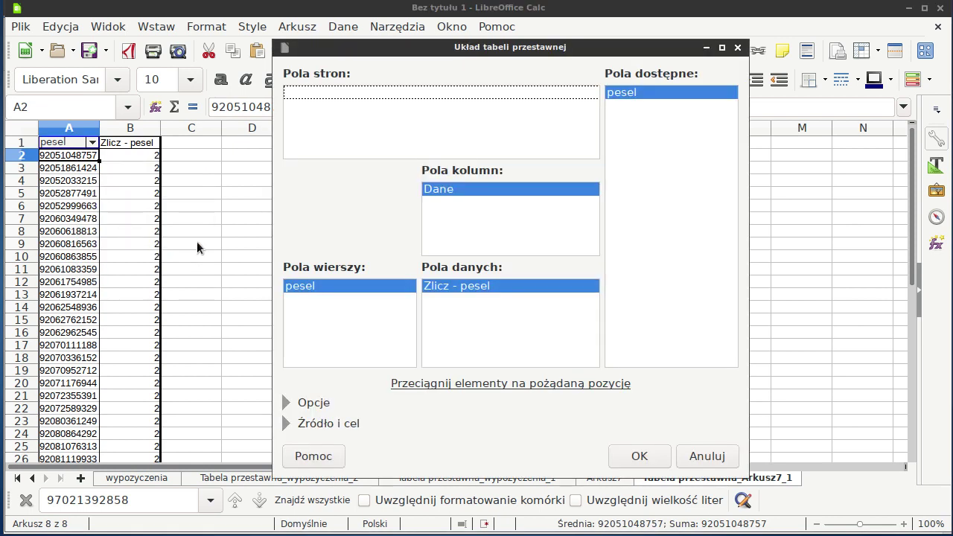
{"action": "double_click", "coordinate": [333, 288]}
{"action": "left_click", "coordinate": [410, 393]}
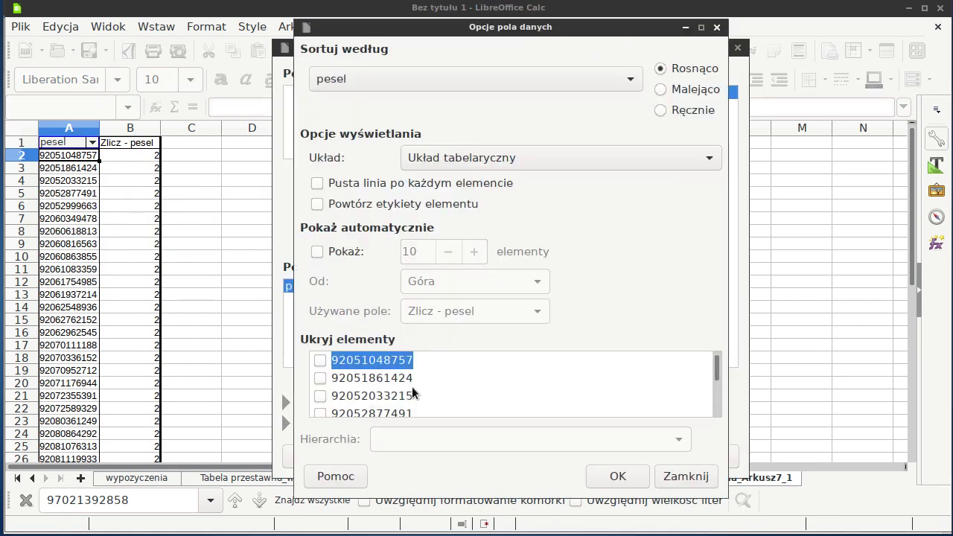
{"action": "left_click", "coordinate": [608, 85]}
{"action": "left_click", "coordinate": [506, 107]}
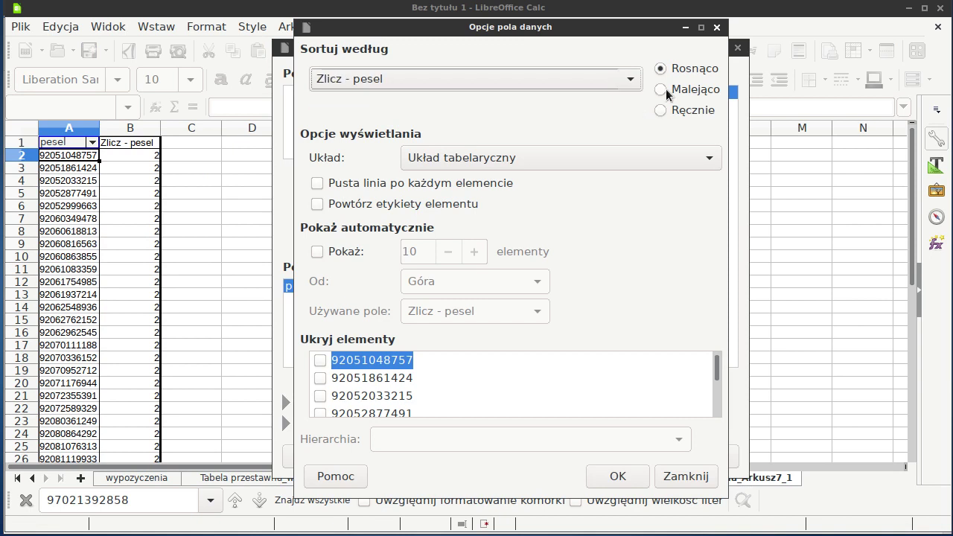
{"action": "left_click", "coordinate": [616, 477]}
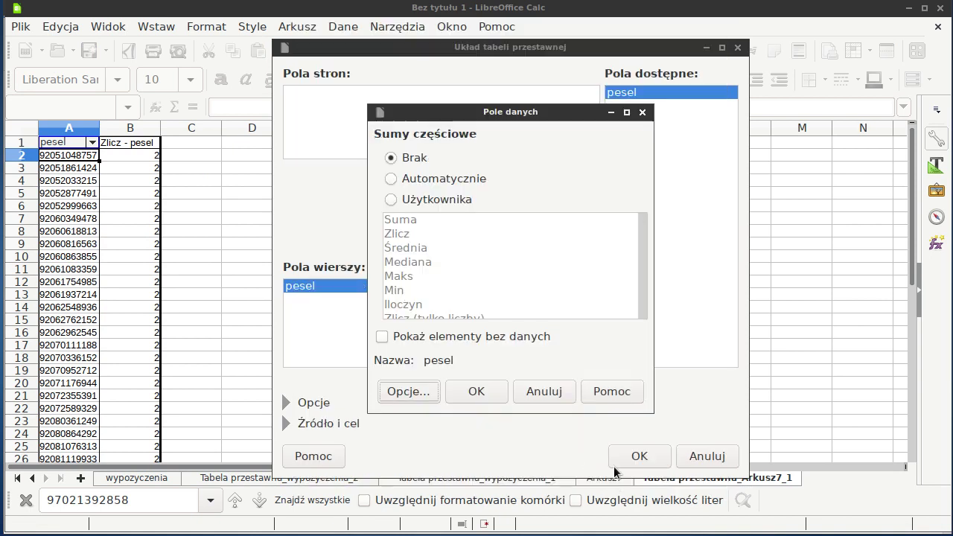
{"action": "left_click", "coordinate": [476, 392]}
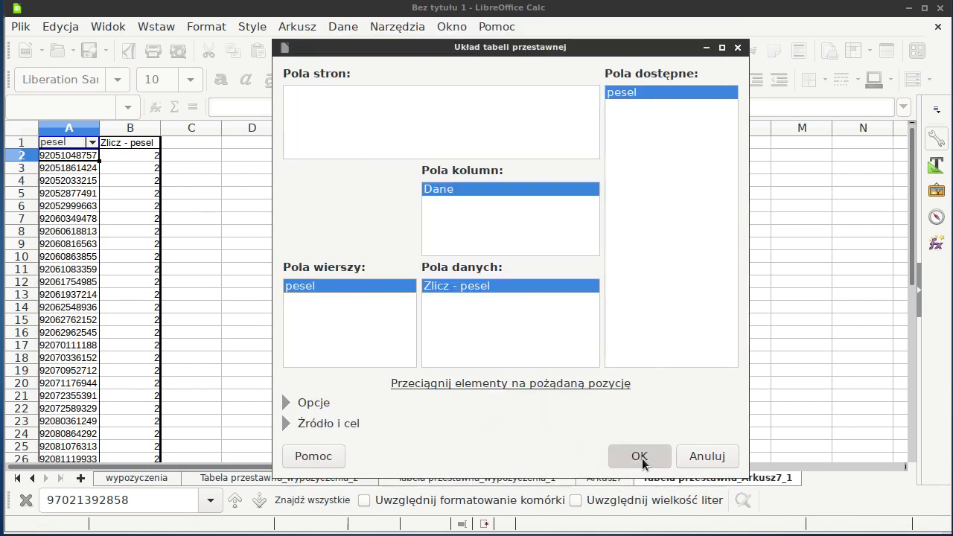
{"action": "left_click", "coordinate": [642, 461]}
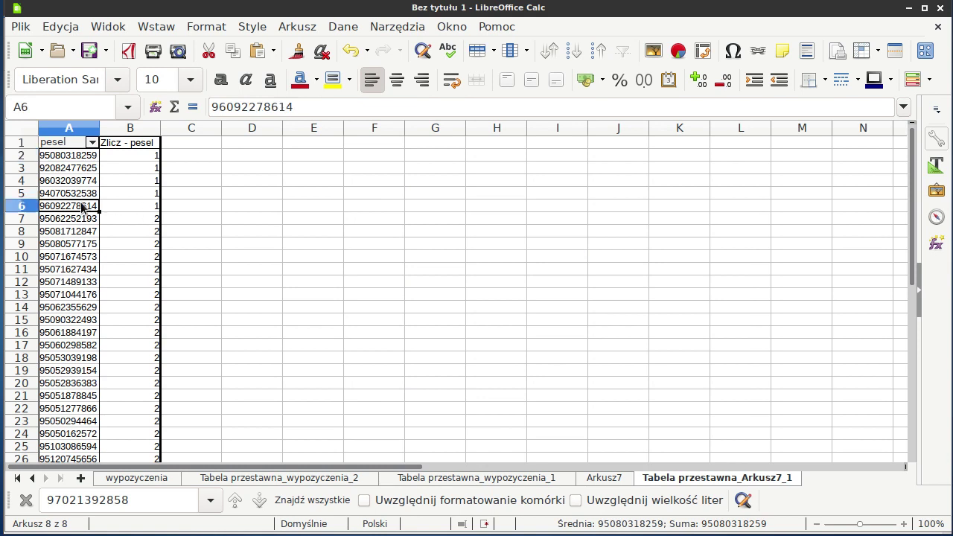
Copy the five single-count PESELs from A2:A6 into D2:D6 and name that range 'poza'.
{"action": "left_click_drag", "start_coordinate": [81, 205], "coordinate": [74, 156]}
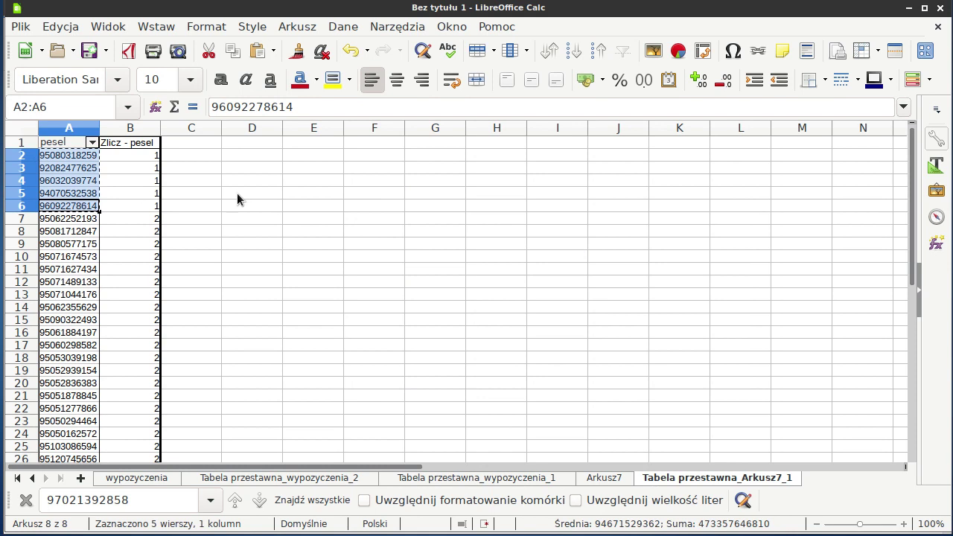
{"action": "left_click", "coordinate": [246, 156]}
{"action": "key", "text": "ctrl+v"}
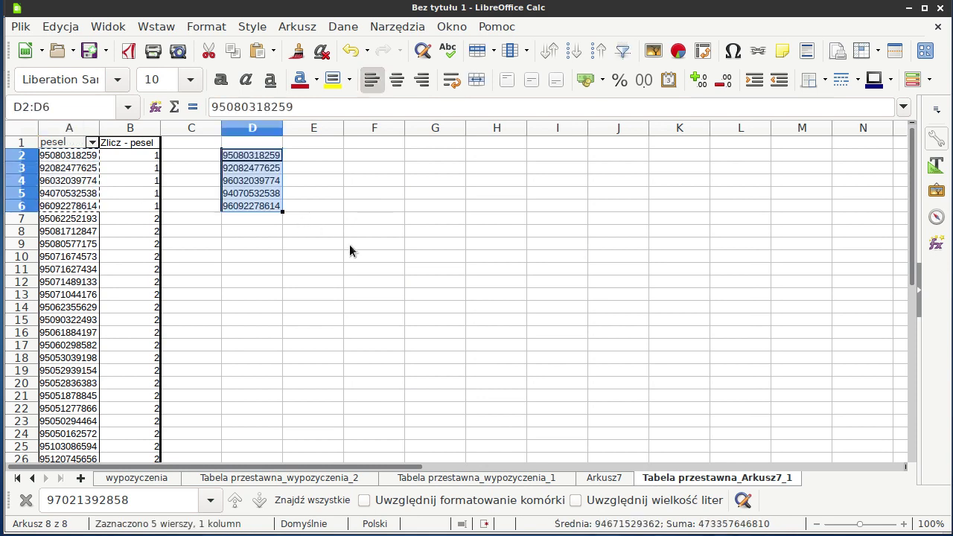
{"action": "left_click", "coordinate": [78, 107]}
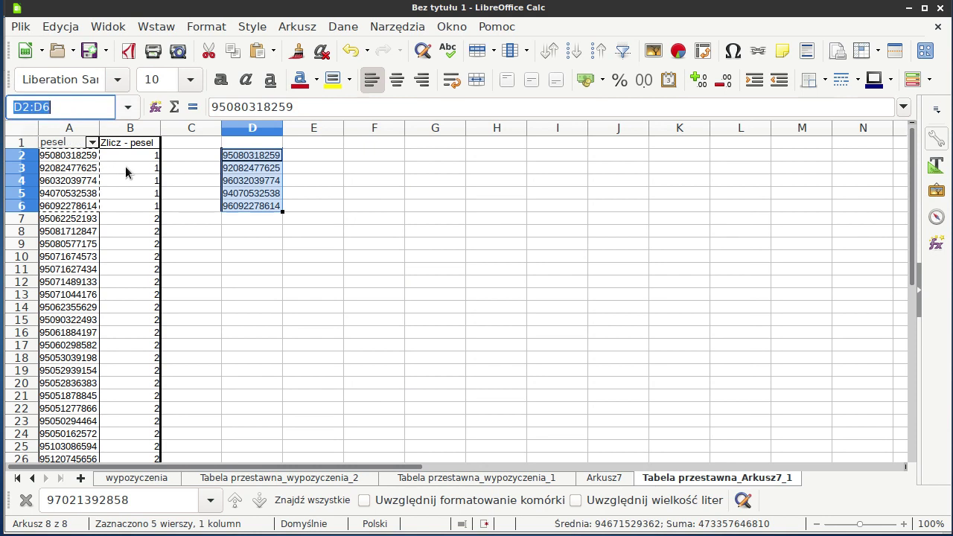
{"action": "type", "text": "poza"}
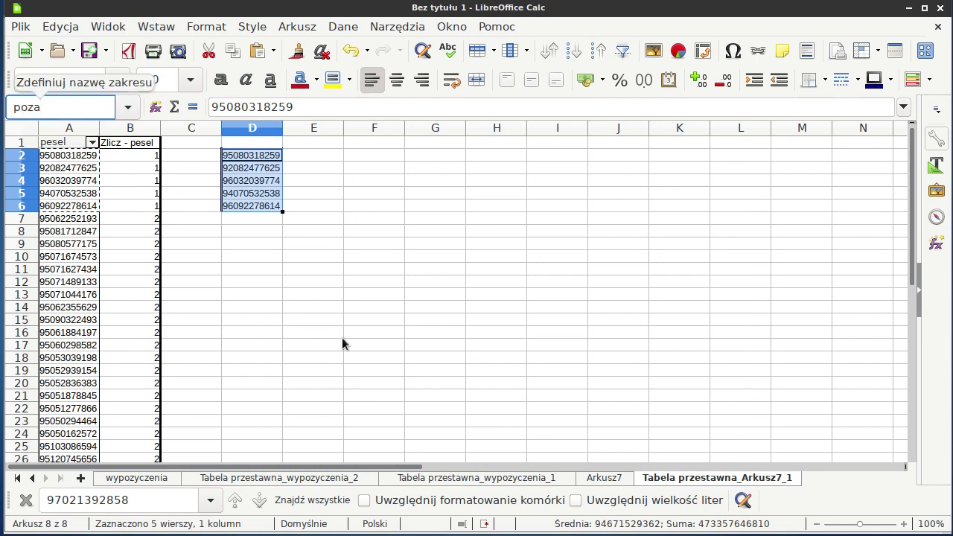
{"action": "key", "text": "Return"}
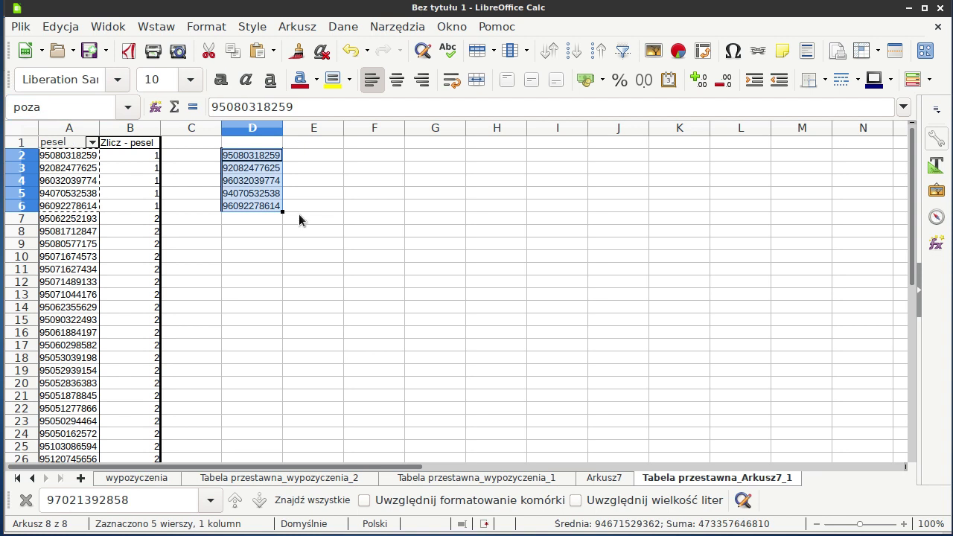
Enter =WYSZUKAJ.PIONOWO(D2;stu;2;0) in E2 to look up the surname.
{"action": "left_click", "coordinate": [316, 157]}
{"action": "type", "text": "="}
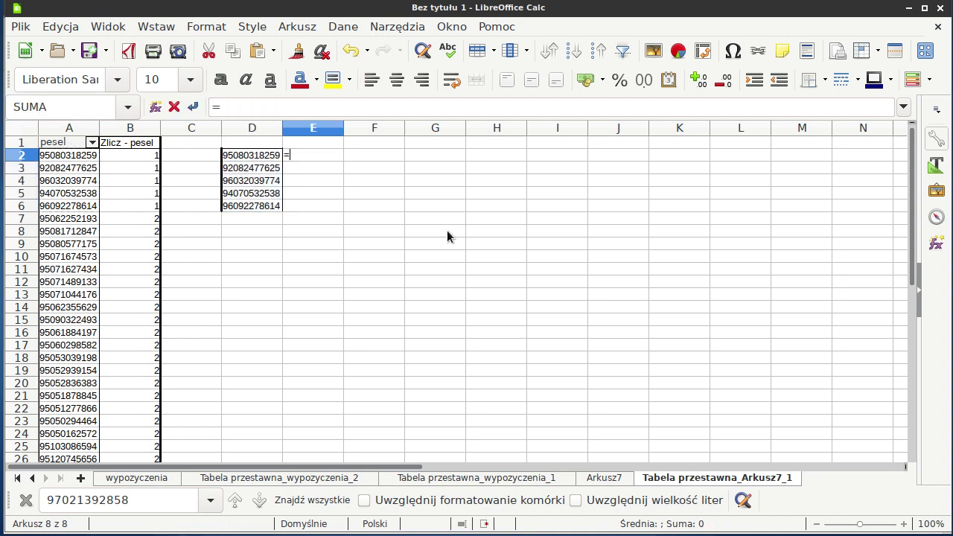
{"action": "type", "text": "wyszukaj."}
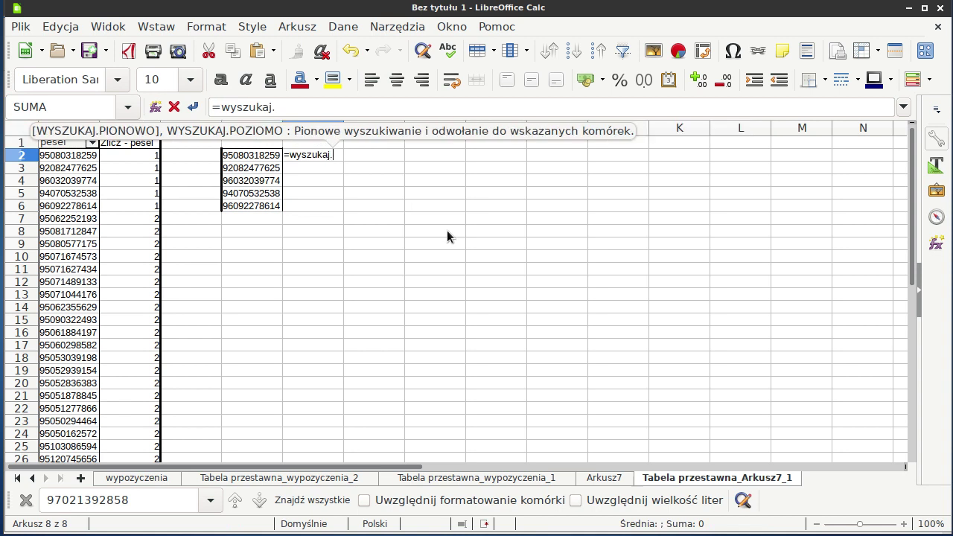
{"action": "type", "text": "pionowo"}
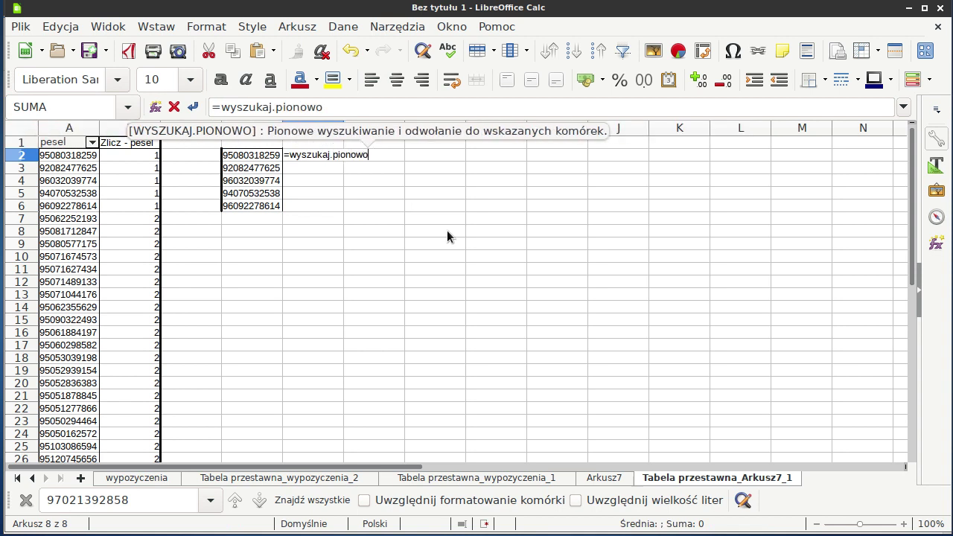
{"action": "type", "text": "("}
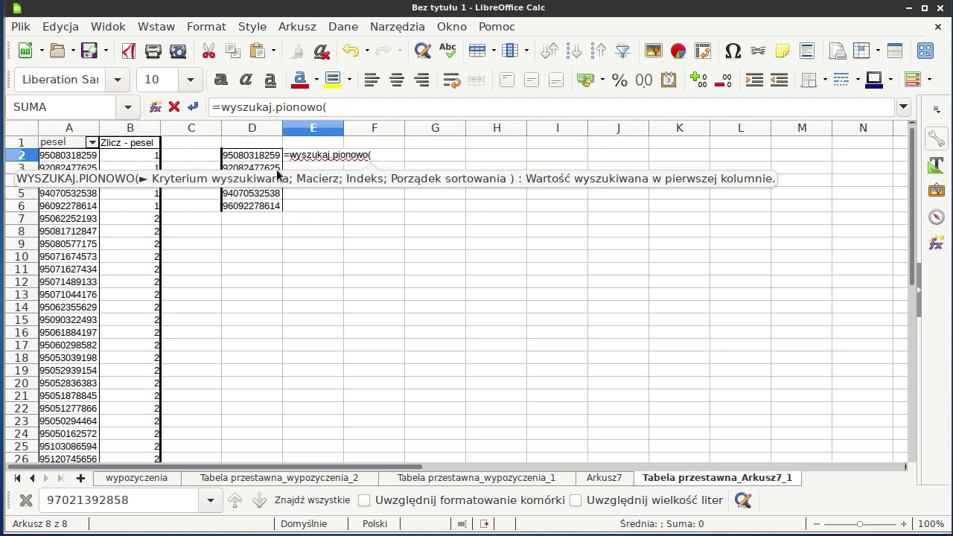
{"action": "left_click", "coordinate": [271, 159]}
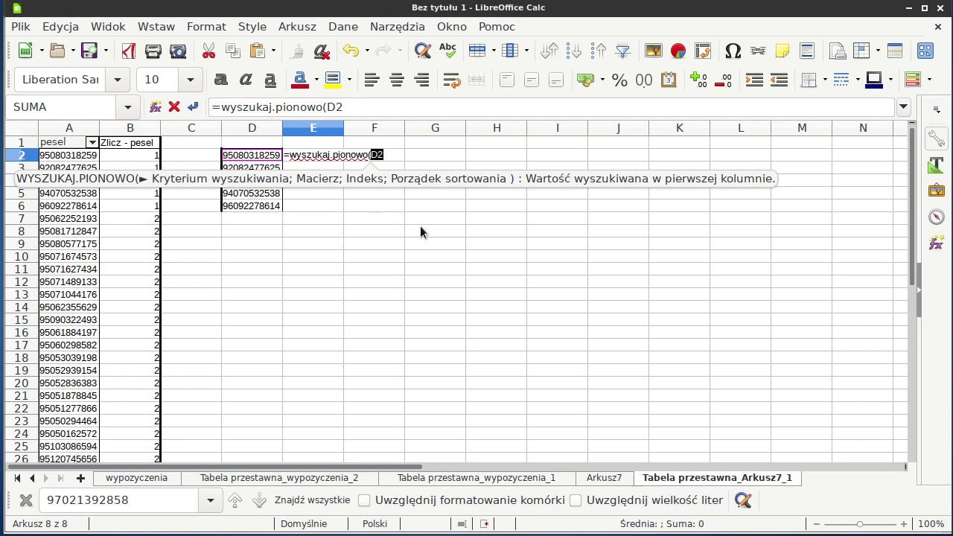
{"action": "type", "text": ";"}
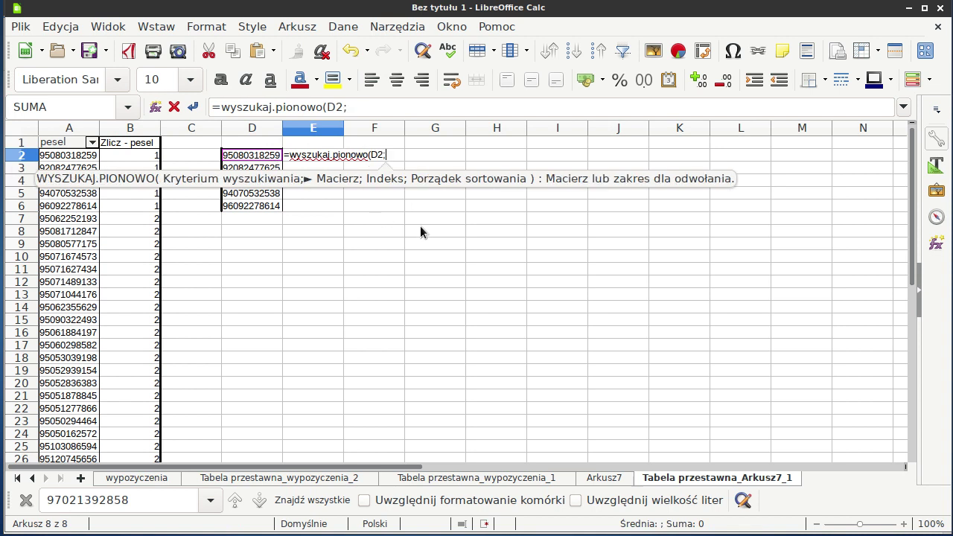
{"action": "type", "text": "s"}
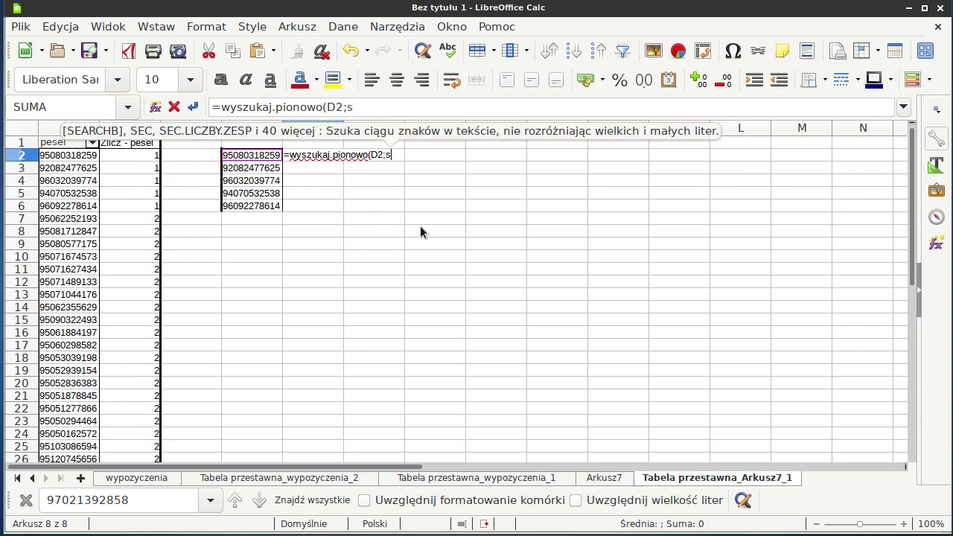
{"action": "type", "text": "tu"}
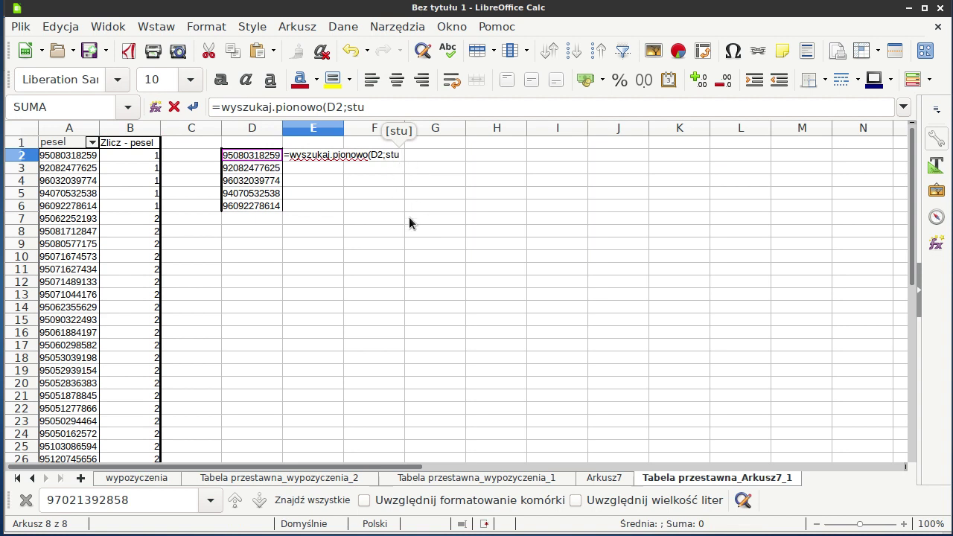
{"action": "type", "text": ";"}
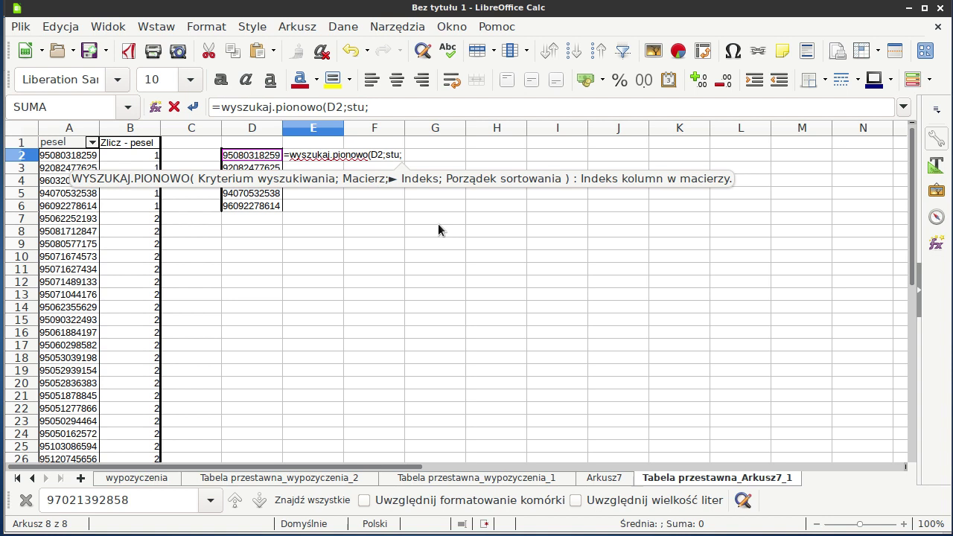
{"action": "type", "text": "2"}
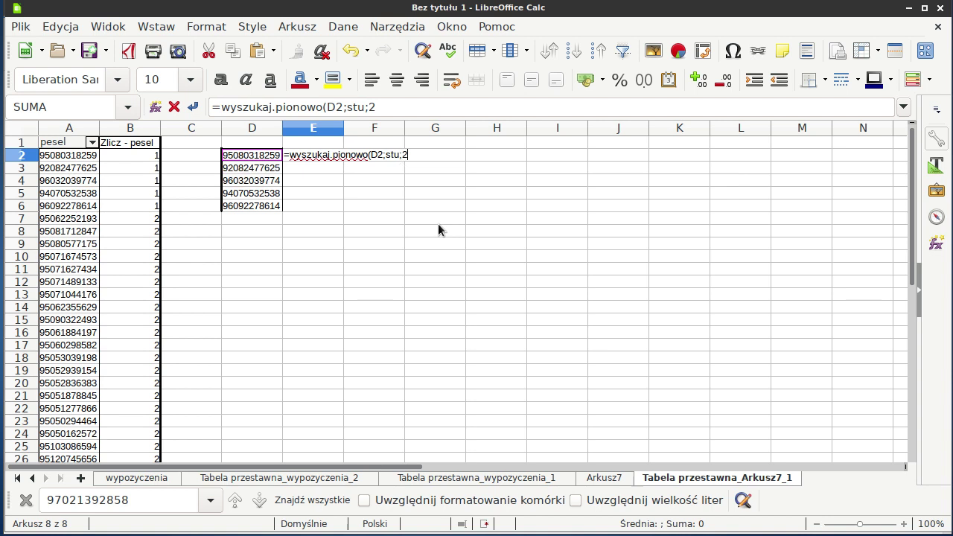
{"action": "type", "text": ";0"}
{"action": "type", "text": ")"}
{"action": "key", "text": "Return"}
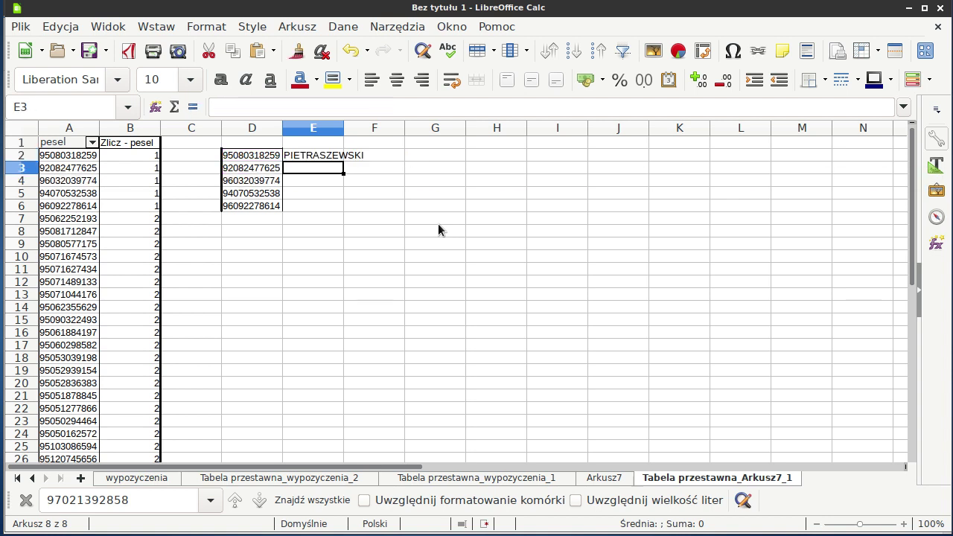
Put =WYSZUKAJ.PIONOWO(D2;stu;3;0) in F2 to look up the first name.
{"action": "key", "text": "Up"}
{"action": "key", "text": "Right"}
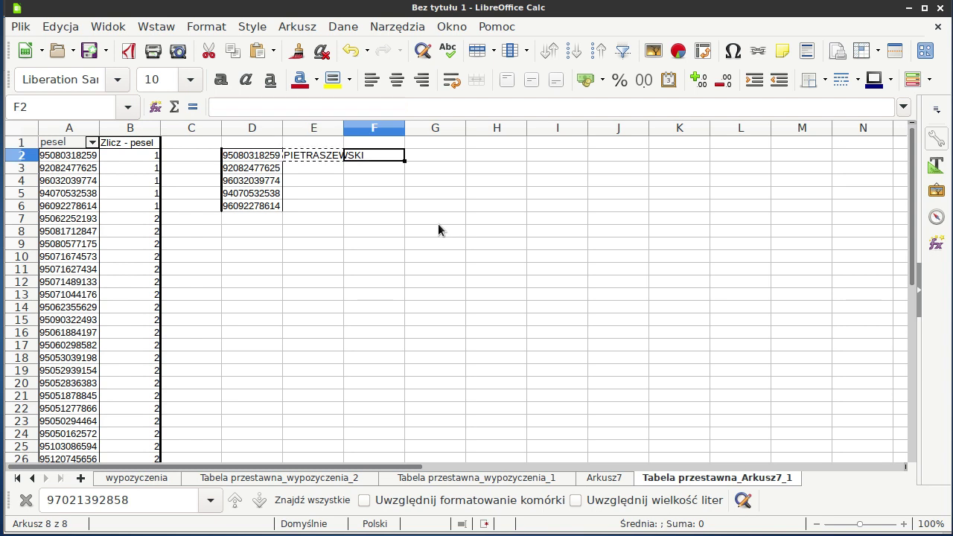
{"action": "type", "text": "=WYSZUKAJ.PIONOWO(E2;stu;2;0)"}
{"action": "key", "text": "F2"}
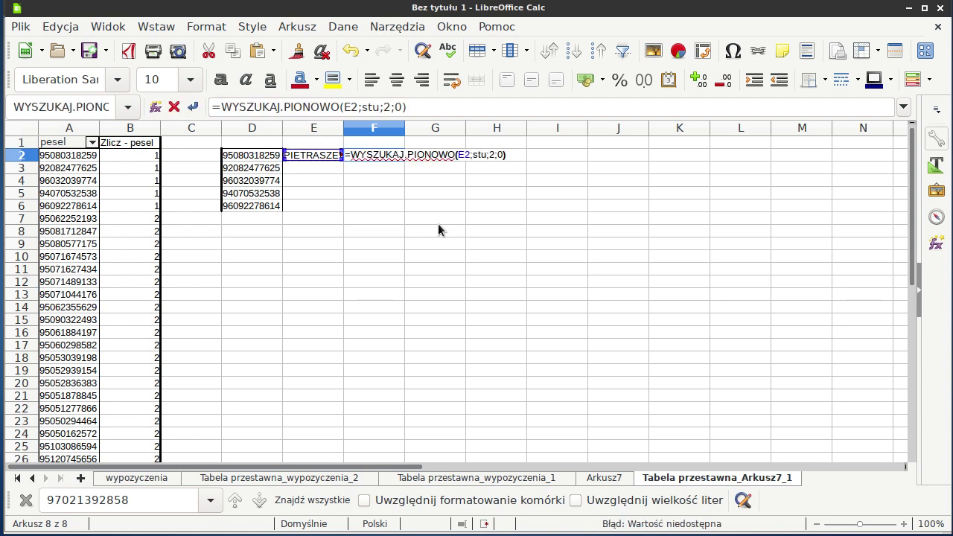
{"action": "key", "text": "Left"}
{"action": "key", "text": "Left"}
{"action": "key", "text": "Left"}
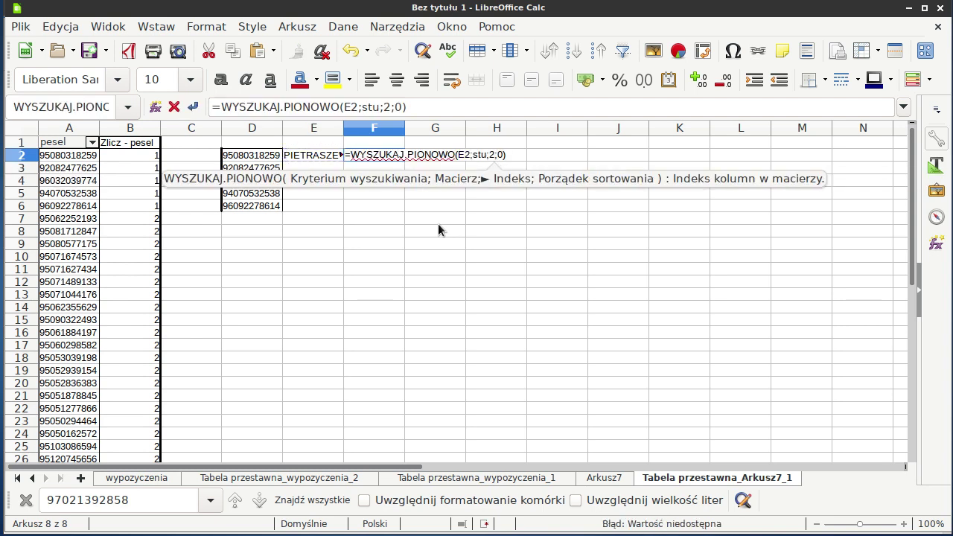
{"action": "key", "text": "Left"}
{"action": "key", "text": "Left"}
{"action": "key", "text": "Left"}
{"action": "key", "text": "Left"}
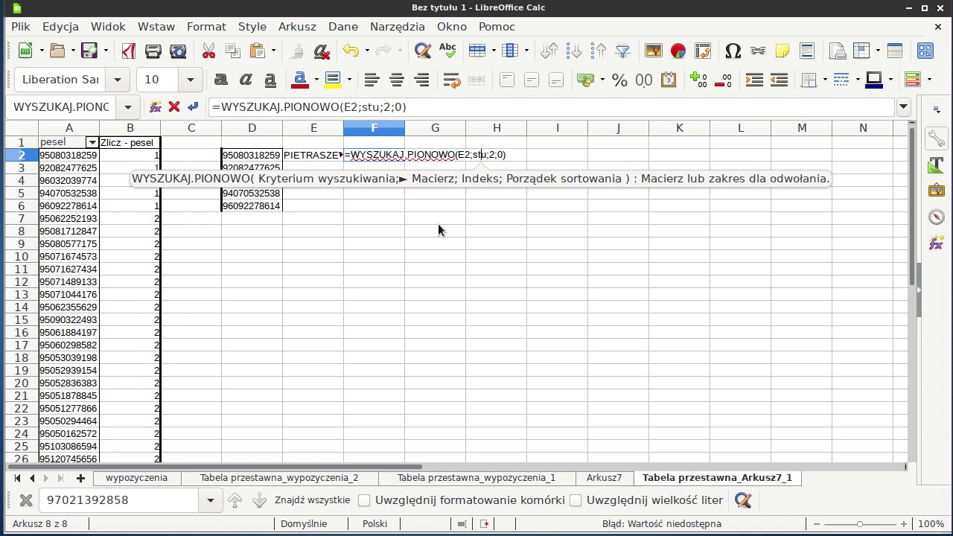
{"action": "key", "text": "Left"}
{"action": "key", "text": "Left"}
{"action": "key", "text": "Left"}
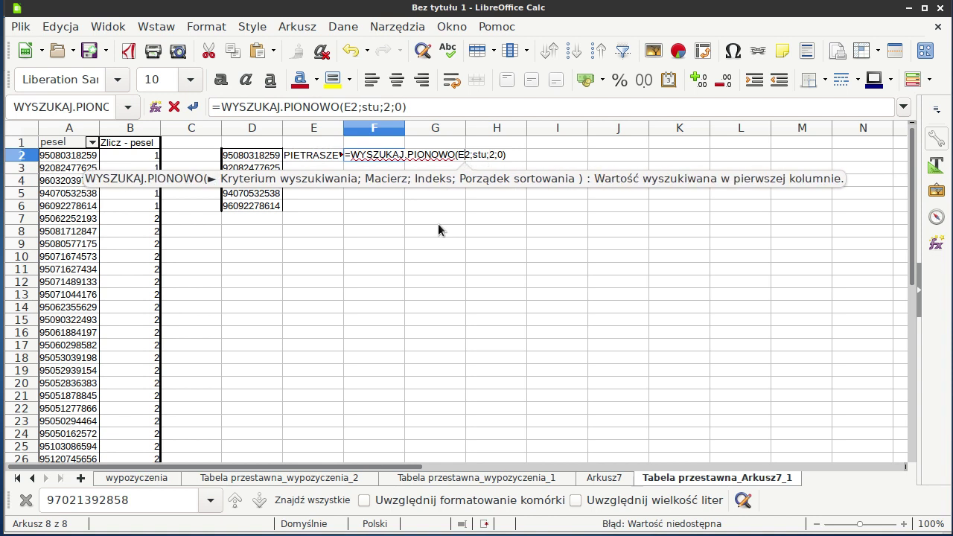
{"action": "key", "text": "BackSpace"}
{"action": "type", "text": "2"}
{"action": "key", "text": "BackSpace"}
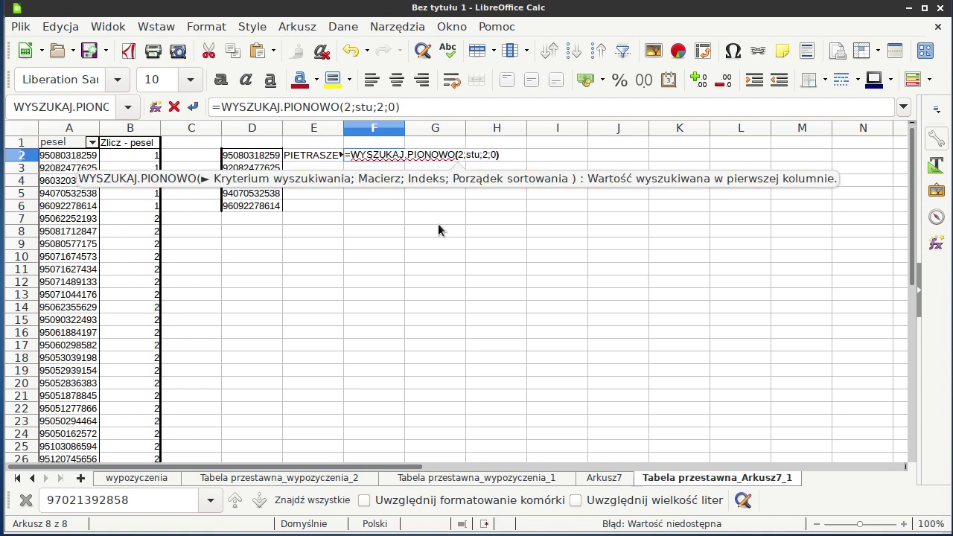
{"action": "type", "text": "d"}
{"action": "key", "text": "Right"}
{"action": "key", "text": "Right"}
{"action": "key", "text": "Right"}
{"action": "key", "text": "Right"}
{"action": "key", "text": "Right"}
{"action": "key", "text": "Right"}
{"action": "key", "text": "Right"}
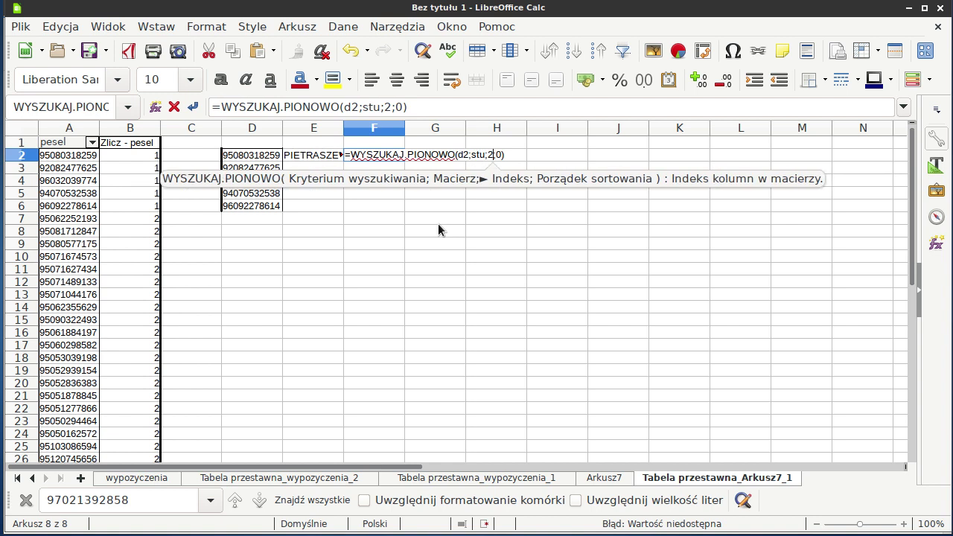
{"action": "key", "text": "BackSpace"}
{"action": "type", "text": "3"}
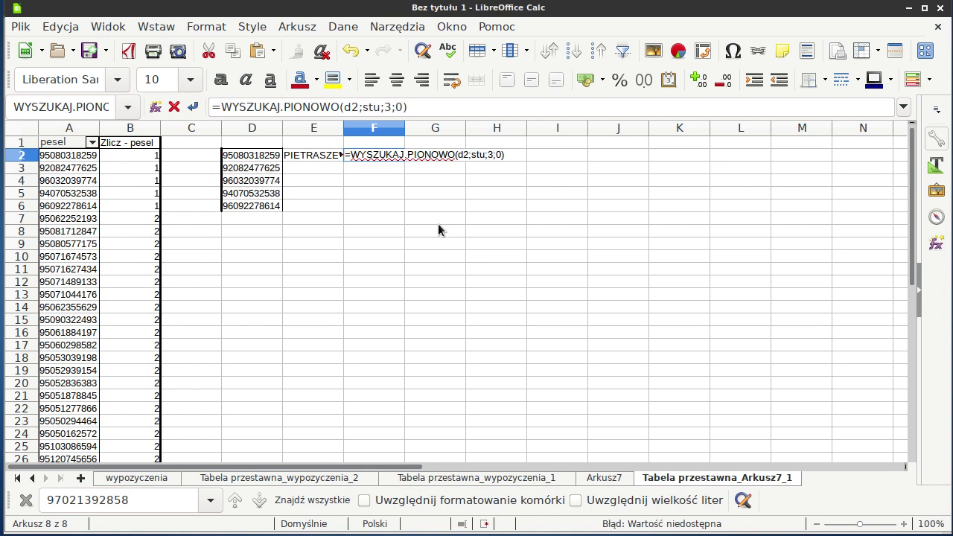
{"action": "key", "text": "Return"}
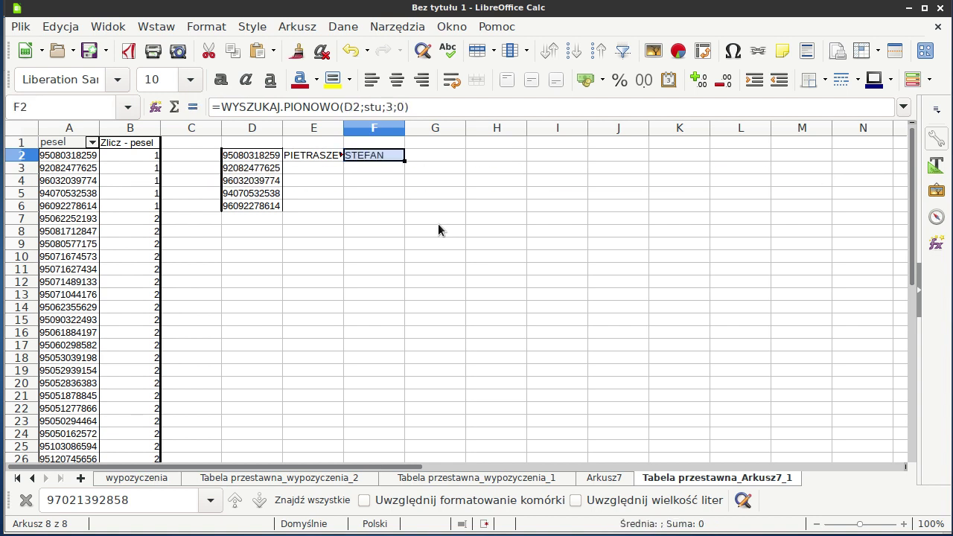
Fill the E2:F2 lookups down to row 6 and paste D2:F6 as values only into D9:F13.
{"action": "left_click_drag", "start_coordinate": [328, 158], "coordinate": [404, 160]}
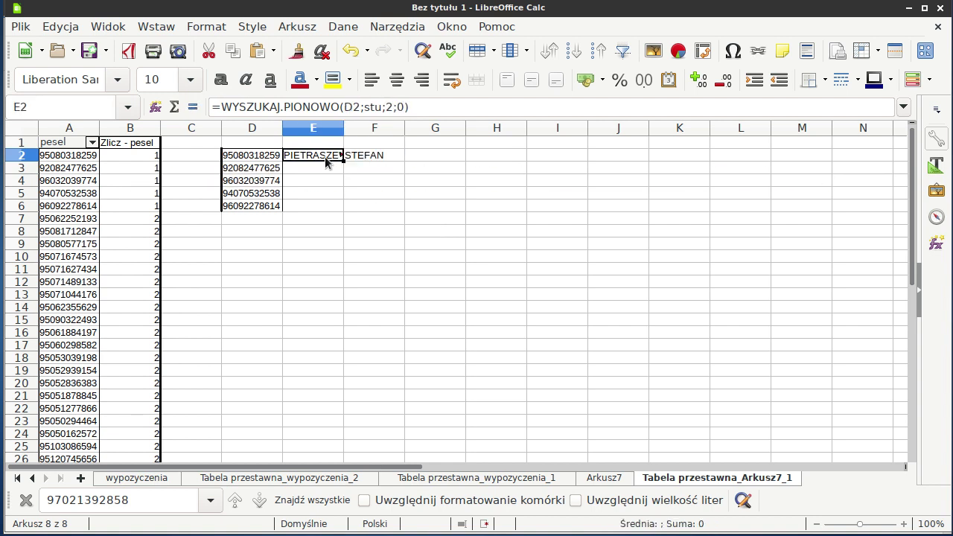
{"action": "double_click", "coordinate": [405, 160]}
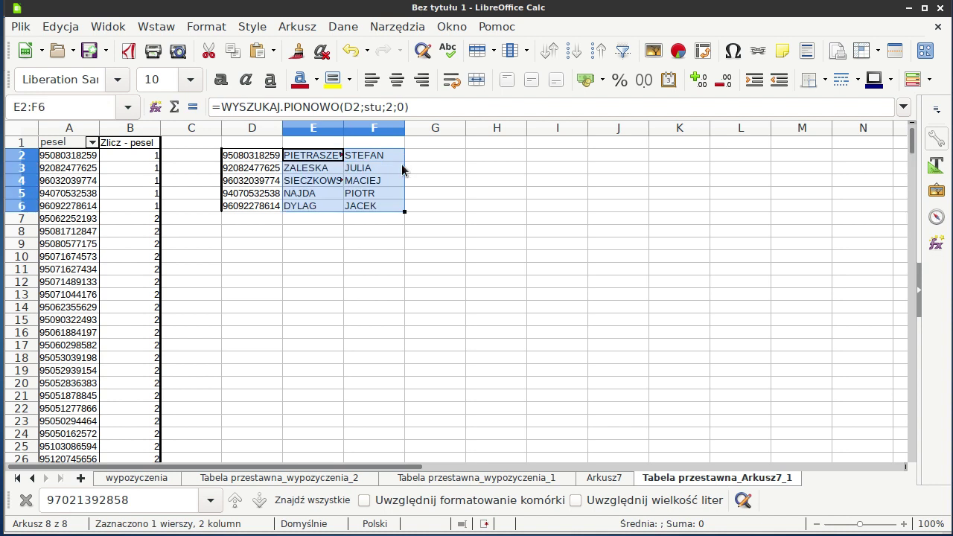
{"action": "left_click", "coordinate": [251, 155]}
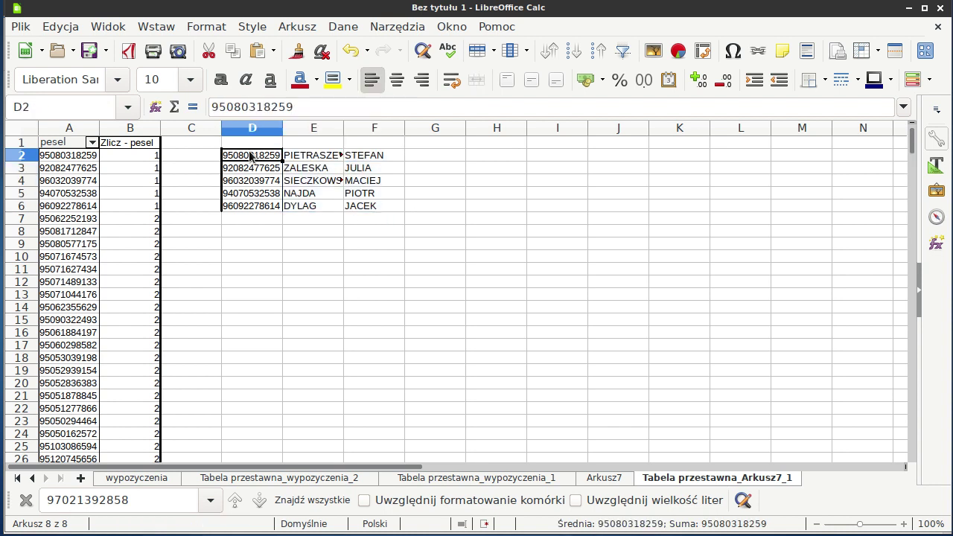
{"action": "mouse_move", "coordinate": [251, 155]}
{"action": "left_mouse_down"}
{"action": "mouse_move", "coordinate": [361, 196]}
{"action": "mouse_move", "coordinate": [362, 208]}
{"action": "left_mouse_up"}
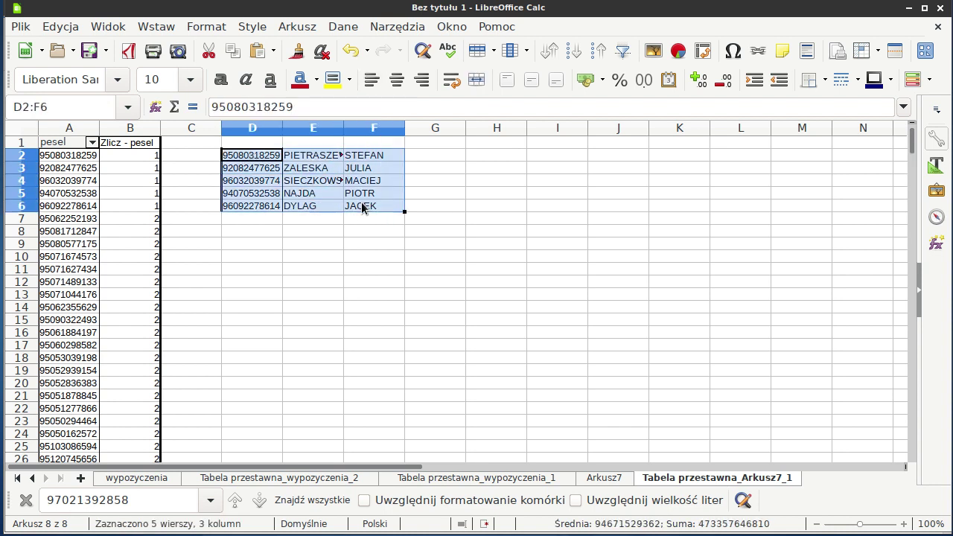
{"action": "key", "text": "ctrl+c"}
{"action": "left_click", "coordinate": [260, 244]}
{"action": "key", "text": "ctrl+shift+v"}
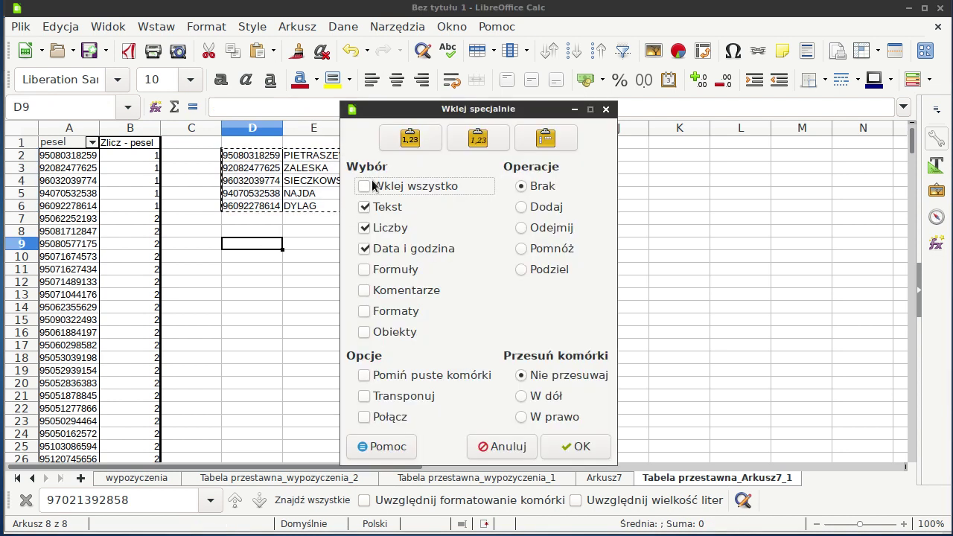
{"action": "left_click", "coordinate": [563, 445]}
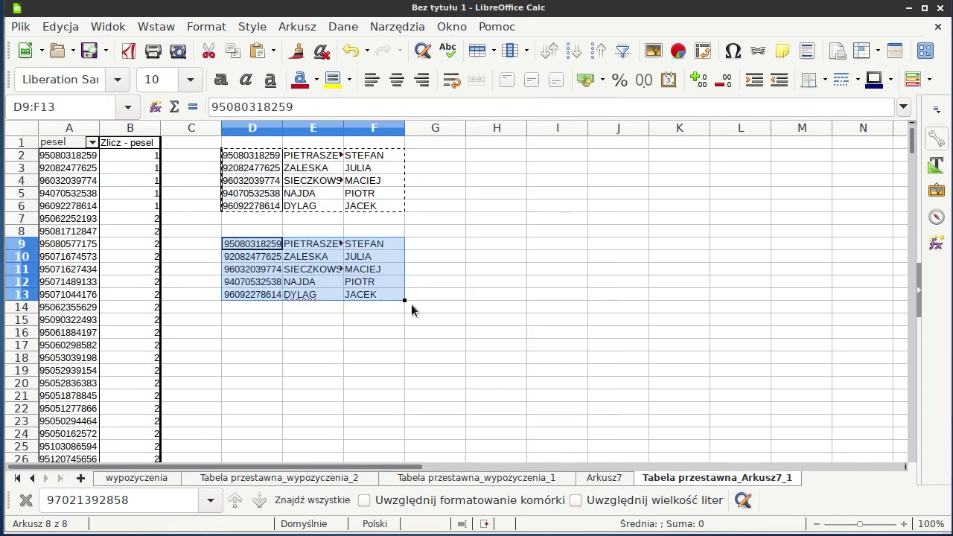
Verify the pasted cells hold plain values and select the names in E9:F13.
{"action": "left_click", "coordinate": [322, 257]}
{"action": "left_click", "coordinate": [349, 252]}
{"action": "left_click", "coordinate": [319, 157]}
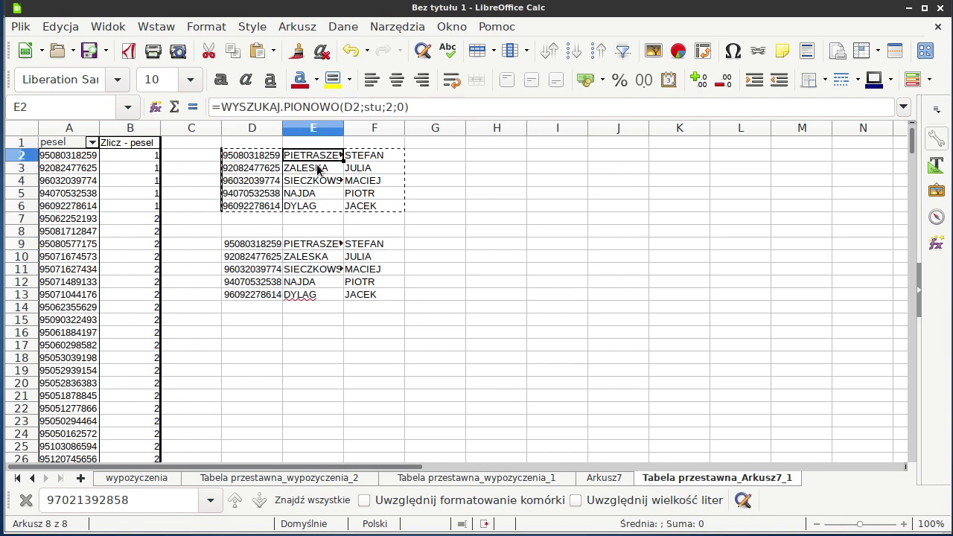
{"action": "left_click", "coordinate": [325, 256]}
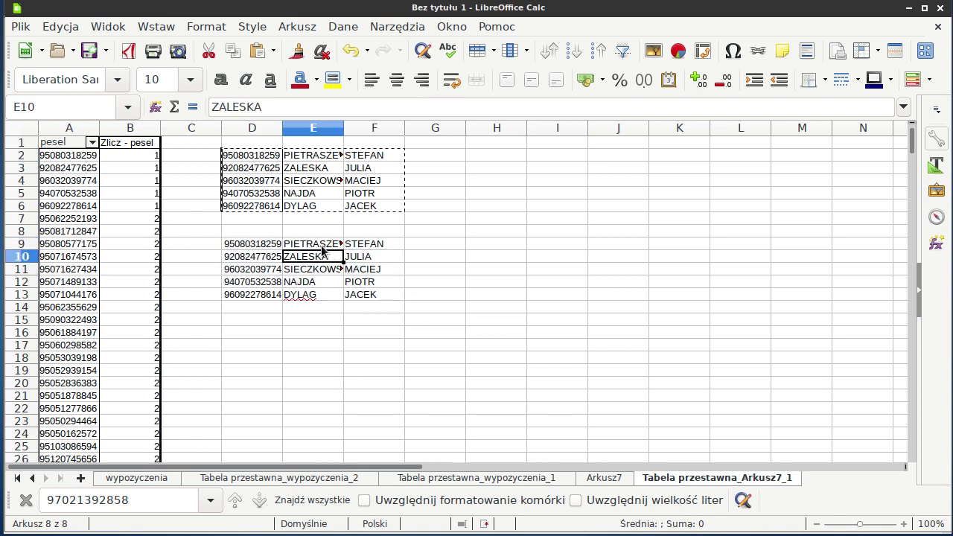
{"action": "left_click_drag", "start_coordinate": [264, 244], "coordinate": [363, 297]}
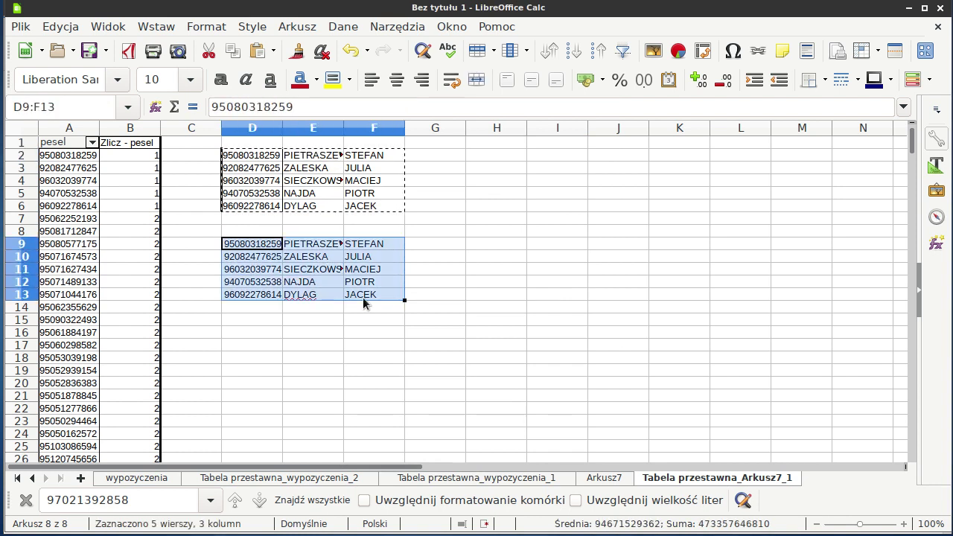
{"action": "left_click", "coordinate": [362, 297]}
{"action": "left_click_drag", "start_coordinate": [312, 246], "coordinate": [362, 300]}
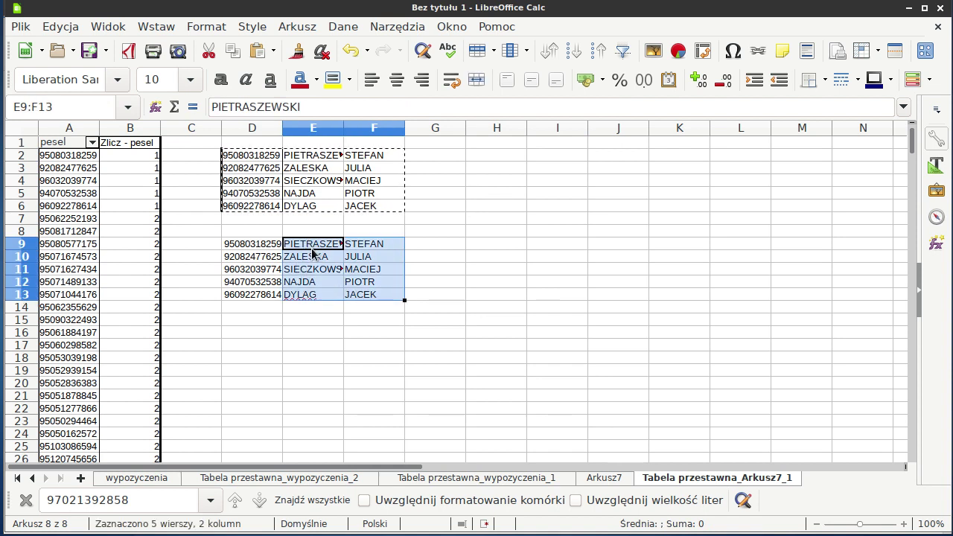
Sort E9:F13 ascending by column E (surname) via Dane > Sortuj.
{"action": "left_click", "coordinate": [344, 28]}
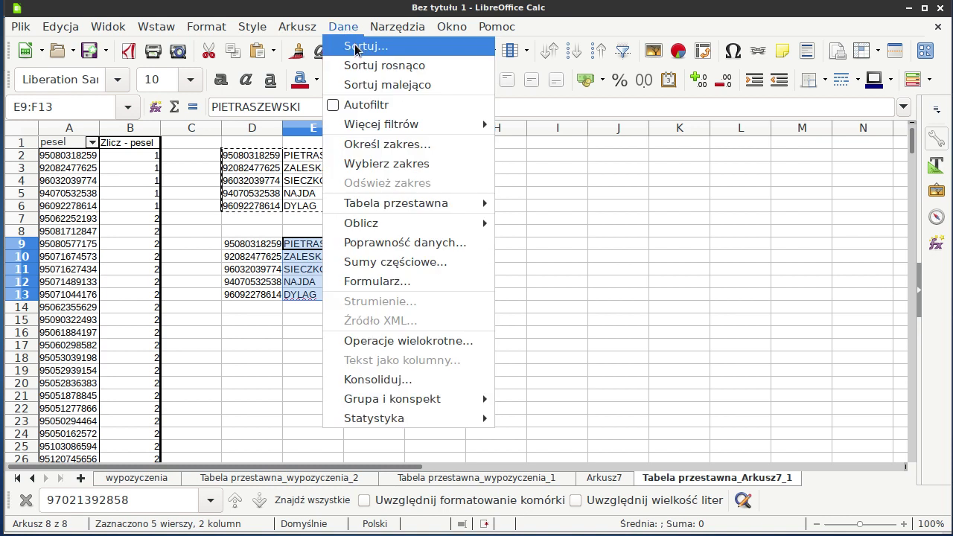
{"action": "left_click", "coordinate": [357, 47]}
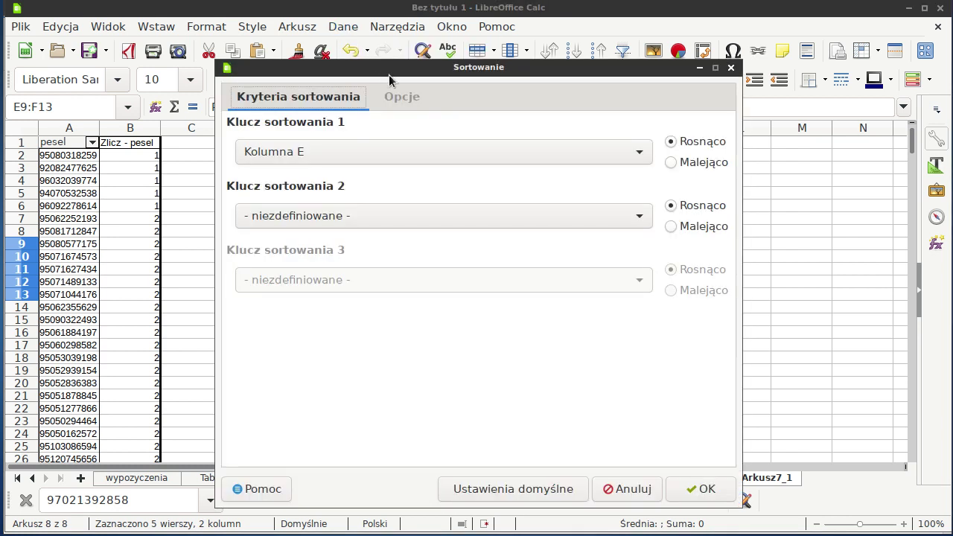
{"action": "left_click_drag", "start_coordinate": [389, 72], "coordinate": [589, 111]}
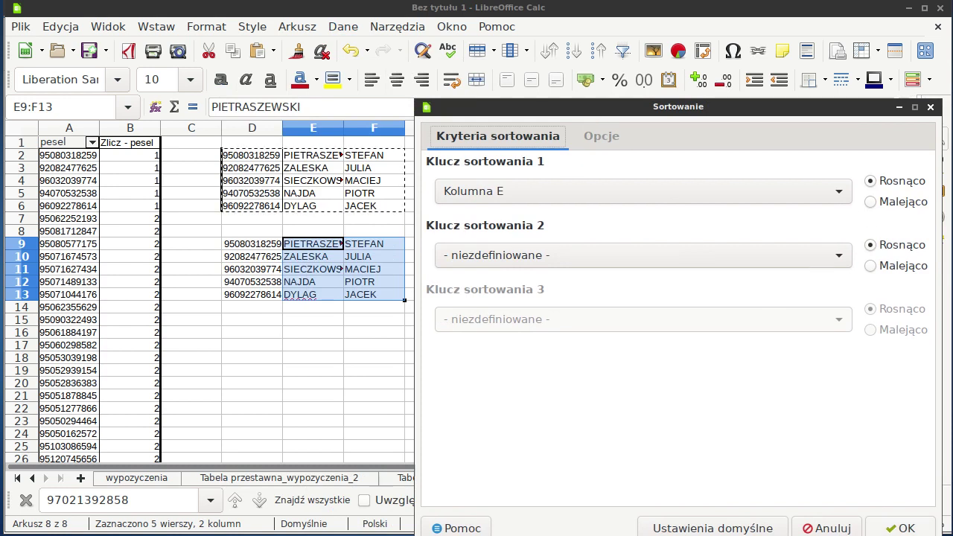
{"action": "left_click", "coordinate": [899, 528]}
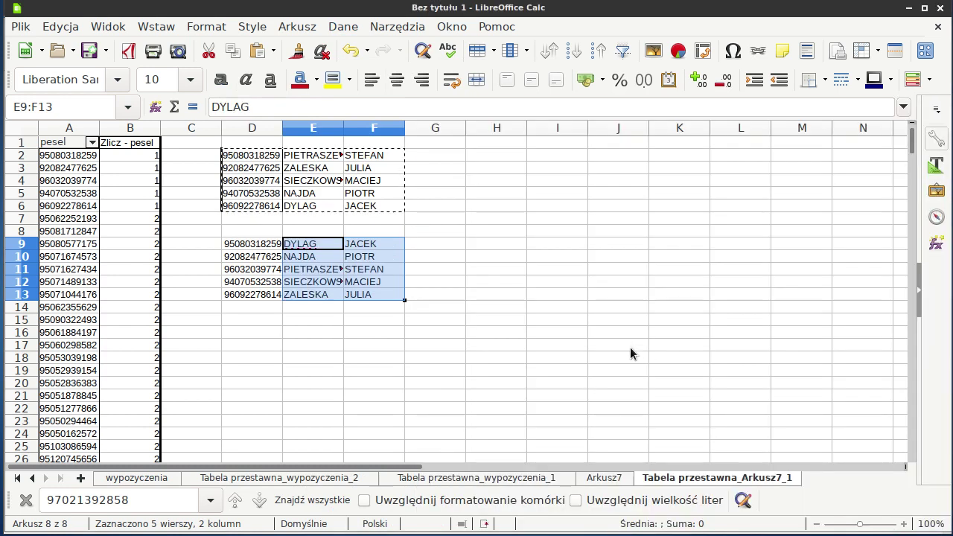
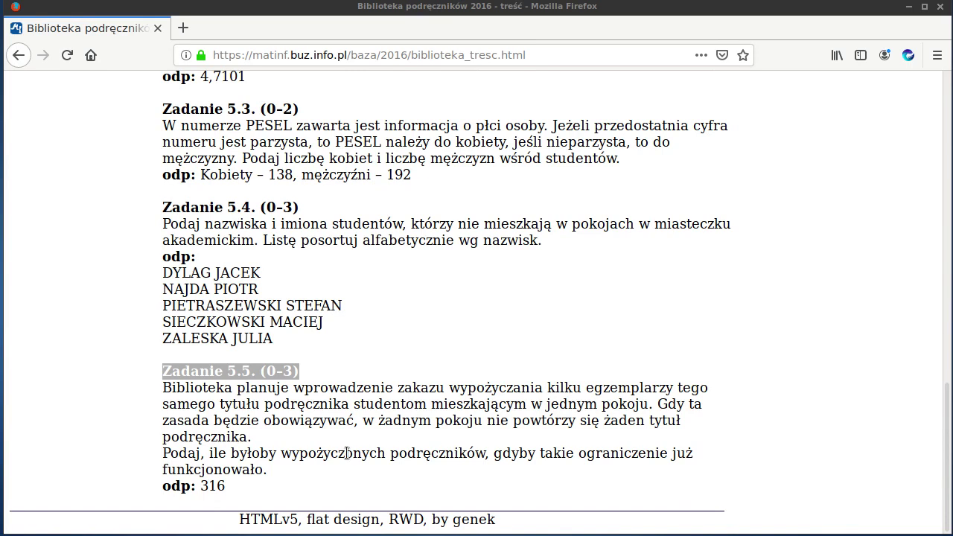
Switch from the Firefox answer page back to the LibreOffice Calc loans spreadsheet.
{"action": "key", "text": "alt+Tab"}
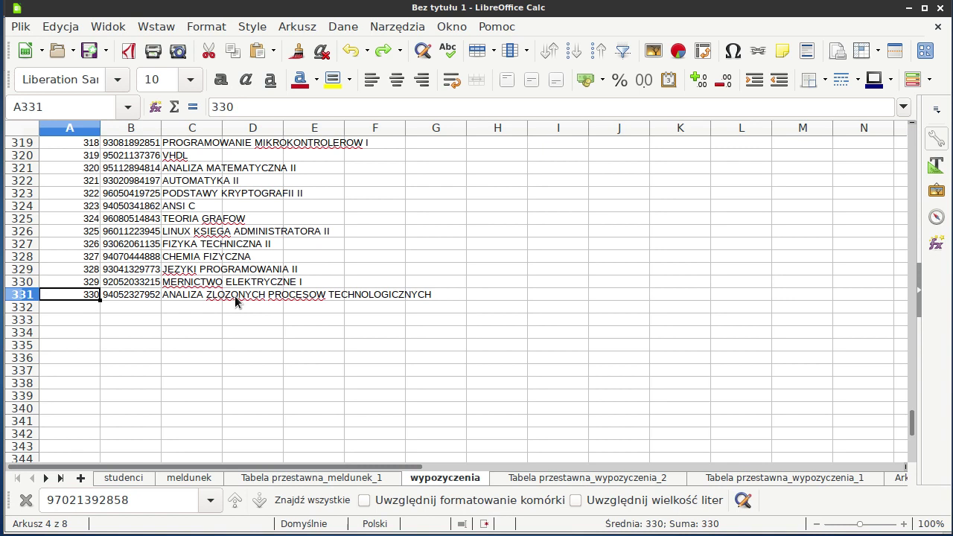
Add the column header 'nr' in cell D1 of the wypozyczenia sheet.
{"action": "key", "text": "ctrl+Home"}
{"action": "key", "text": "Right"}
{"action": "key", "text": "Right"}
{"action": "key", "text": "Right"}
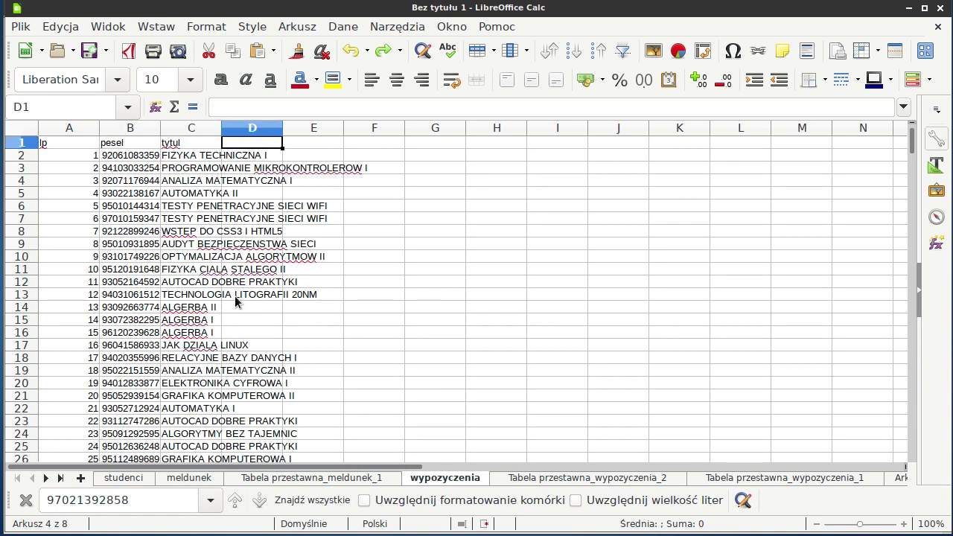
{"action": "type", "text": "nr"}
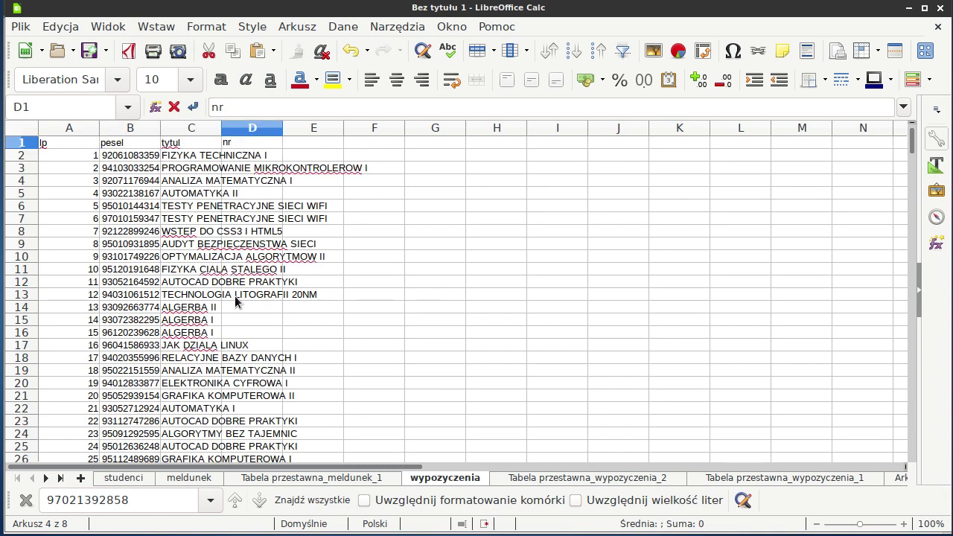
{"action": "key", "text": "Return"}
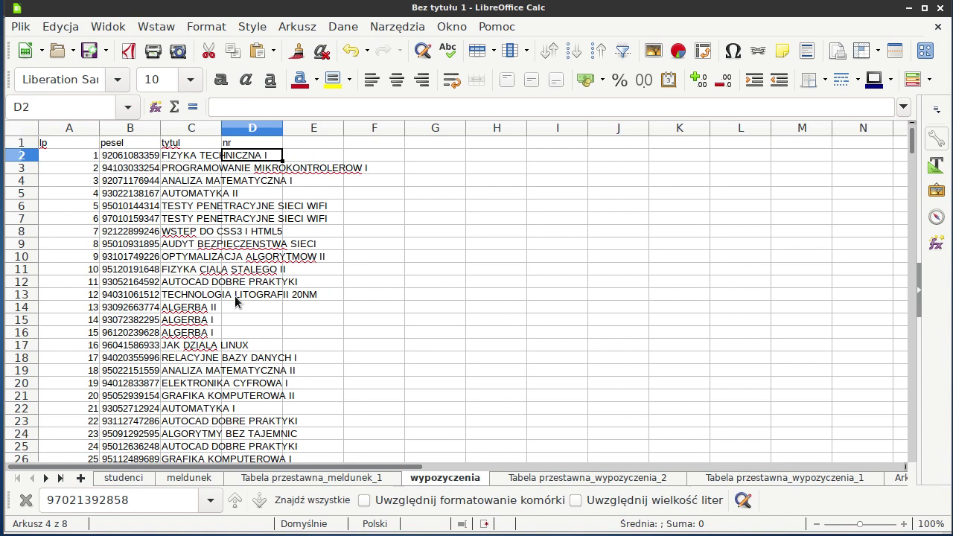
Enter =WYSZUKAJ.PIONOWO(B2;mel;2;0) in D2 to look up the borrower's room number.
{"action": "type", "text": "="}
{"action": "type", "text": "wyszukaj"}
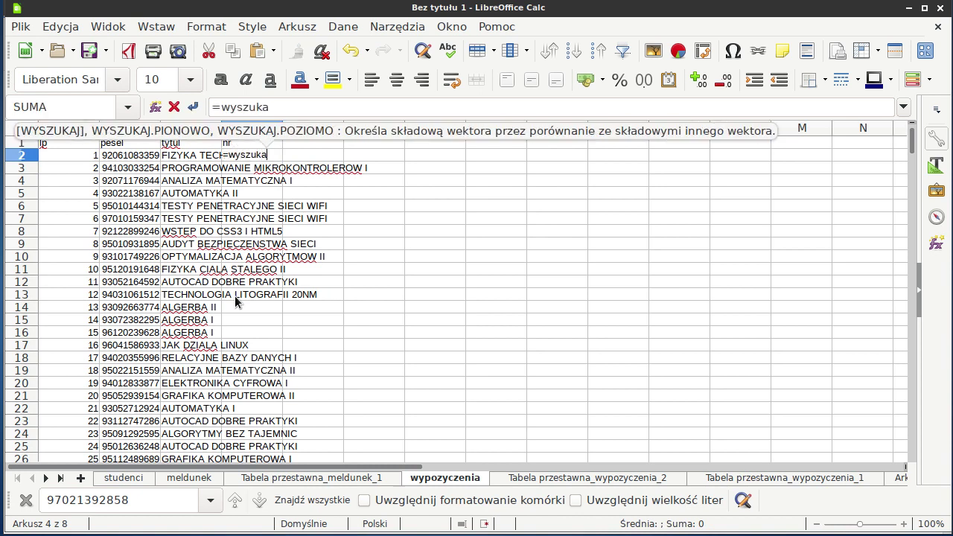
{"action": "type", "text": ".pionow"}
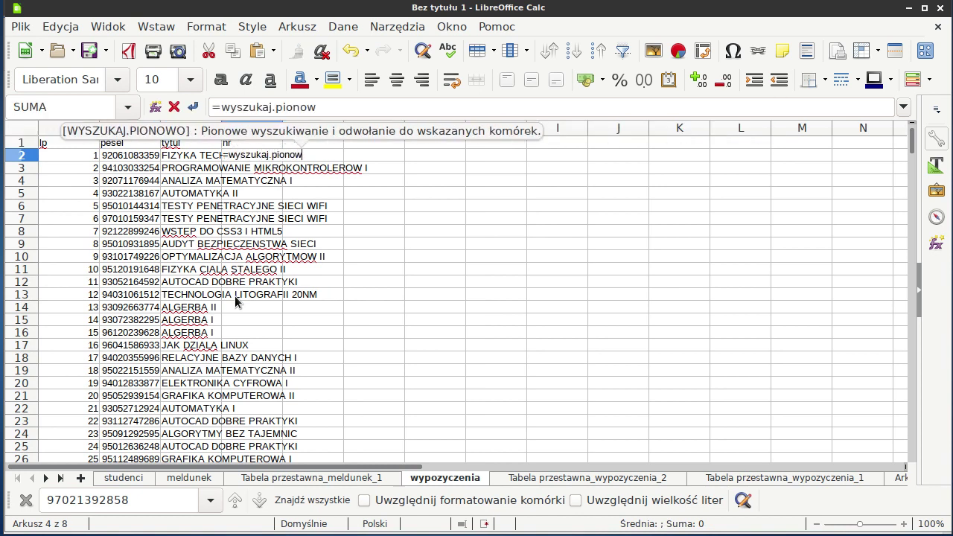
{"action": "type", "text": "o("}
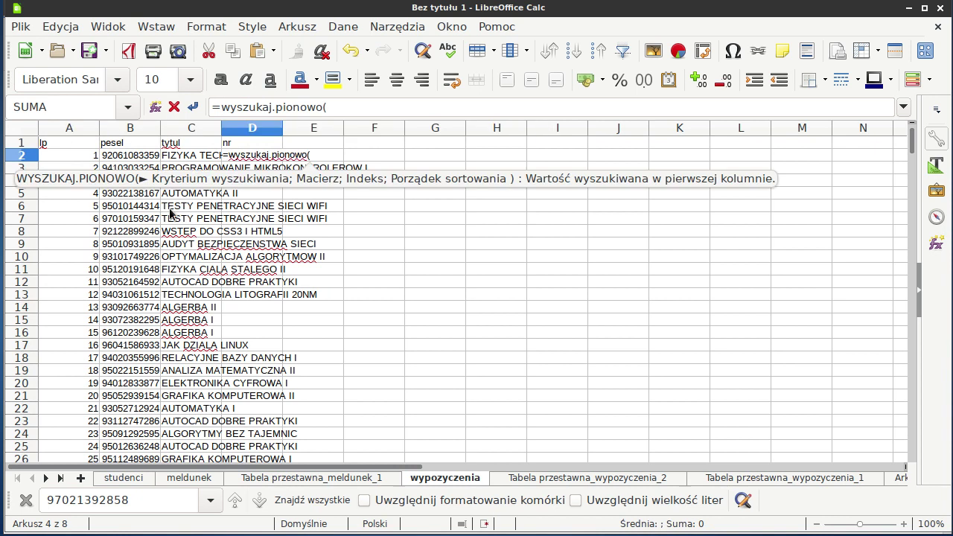
{"action": "left_click", "coordinate": [133, 158]}
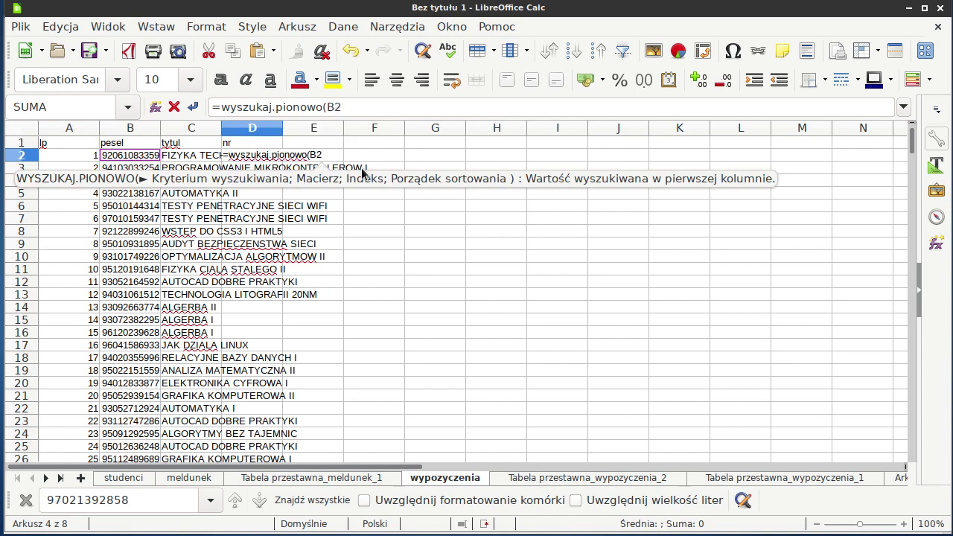
{"action": "type", "text": ";"}
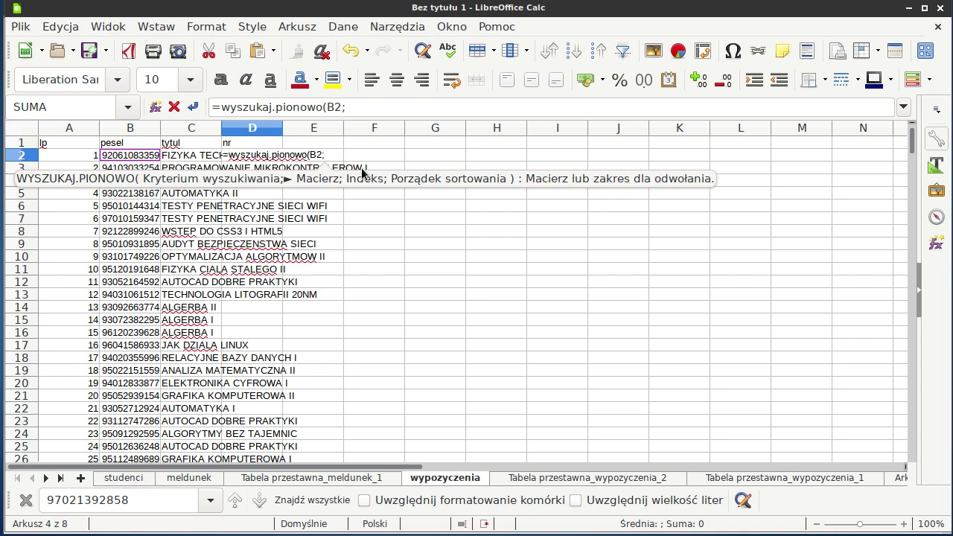
{"action": "type", "text": "mel"}
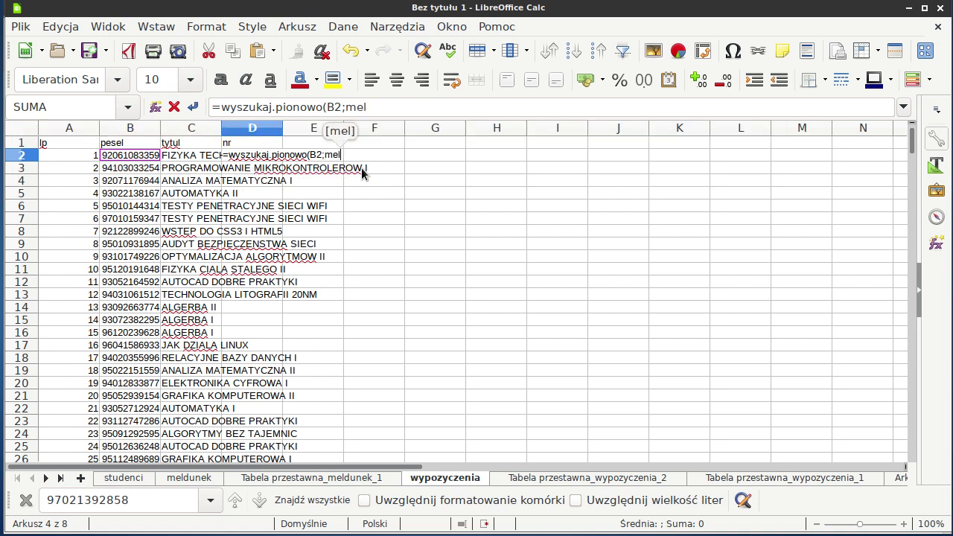
{"action": "type", "text": ";2"}
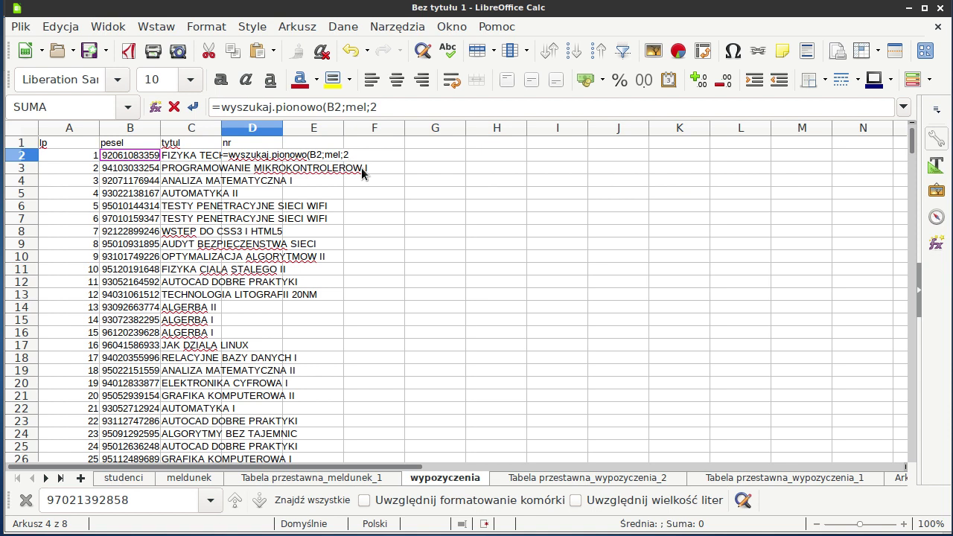
{"action": "type", "text": " ;0"}
{"action": "key", "text": "Return"}
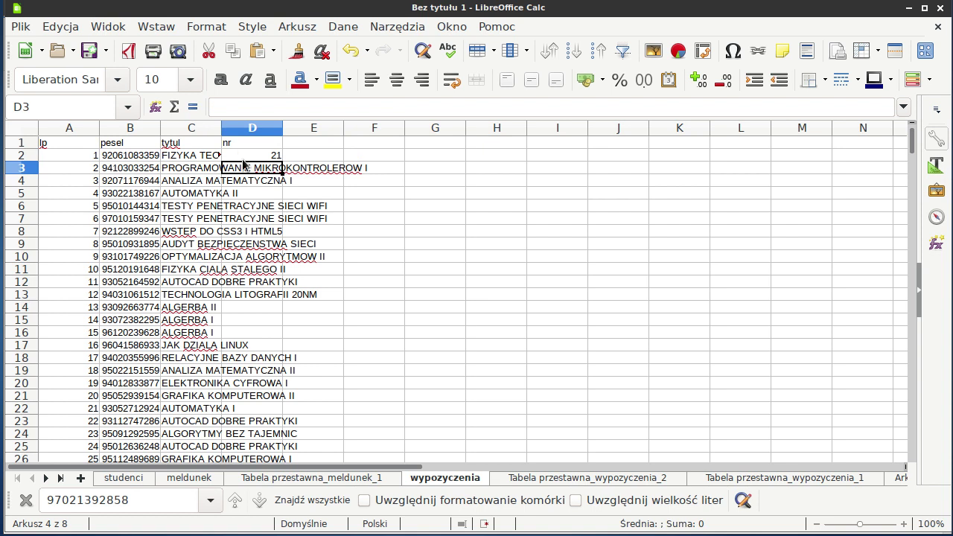
Copy the lookup formula down to D331 and check the results, including #N/D in row 65.
{"action": "left_click", "coordinate": [276, 155]}
{"action": "double_click", "coordinate": [281, 160]}
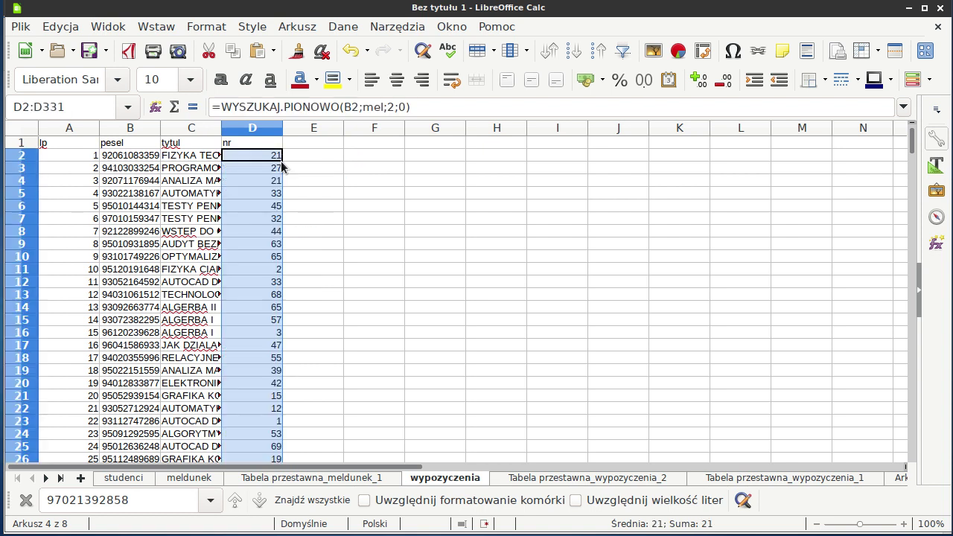
{"action": "left_click", "coordinate": [197, 157]}
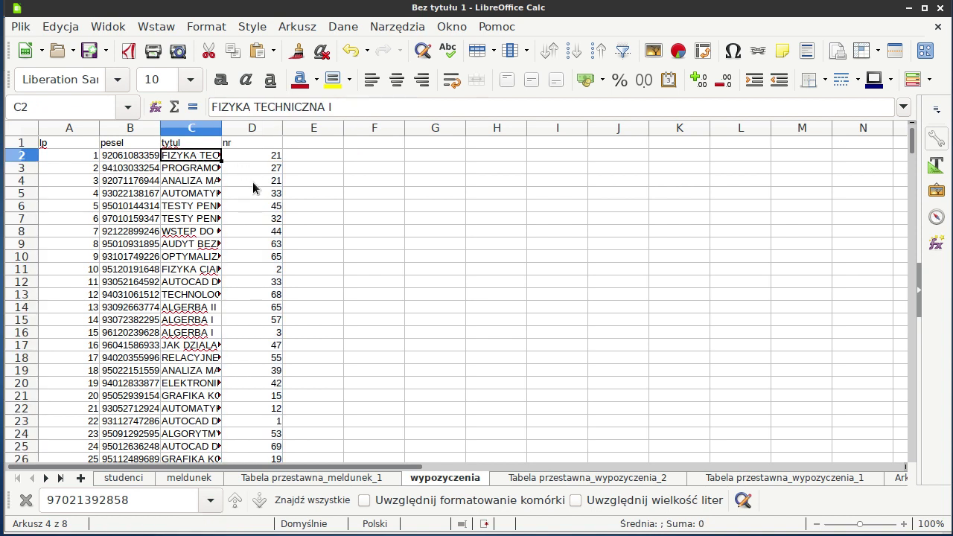
{"action": "scroll", "coordinate": [257, 224], "scroll_direction": "down", "scroll_amount": 1}
{"action": "scroll", "coordinate": [259, 230], "scroll_direction": "down", "scroll_amount": 6}
{"action": "scroll", "coordinate": [261, 238], "scroll_direction": "down", "scroll_amount": 9}
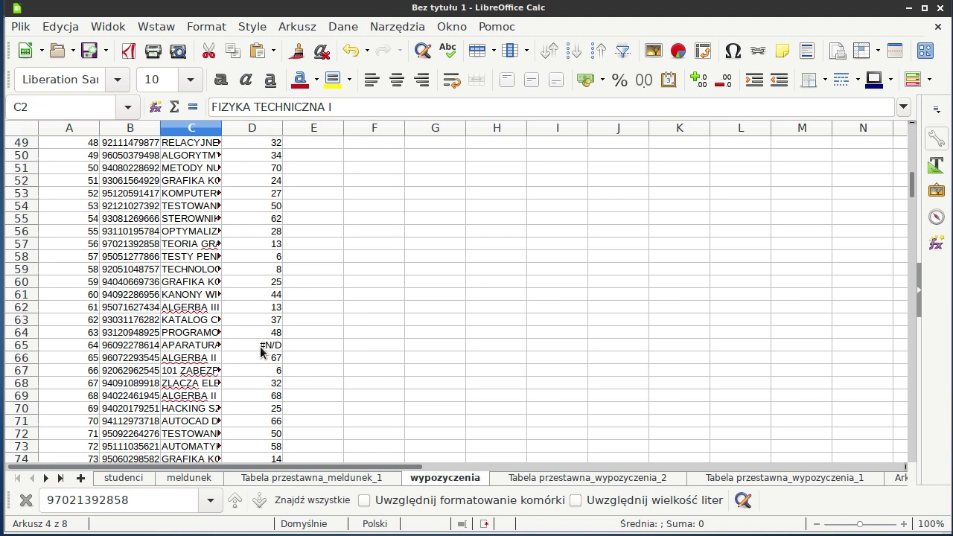
{"action": "key", "text": "Up"}
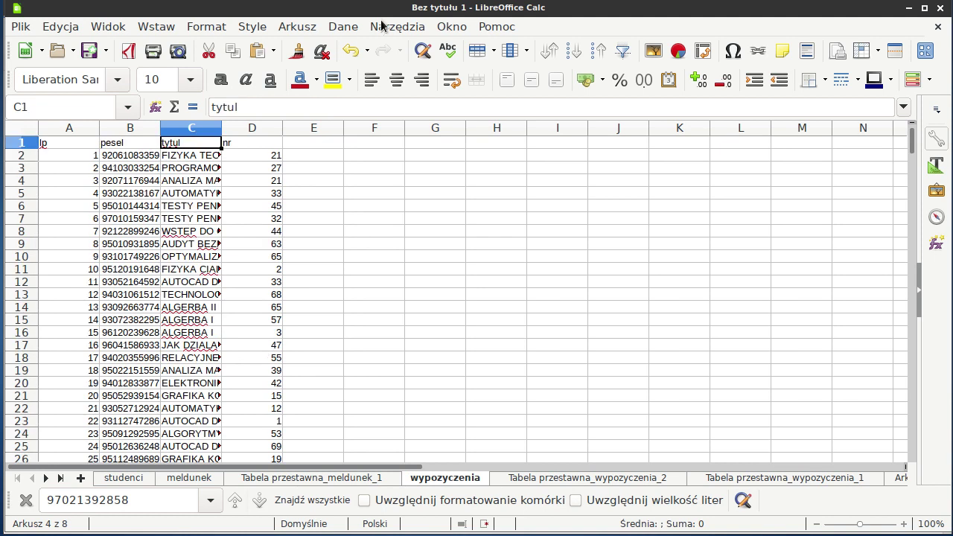
Start a pivot table from the loans range with tytul and nr as row fields.
{"action": "left_click", "coordinate": [355, 29]}
{"action": "mouse_move", "coordinate": [396, 203]}
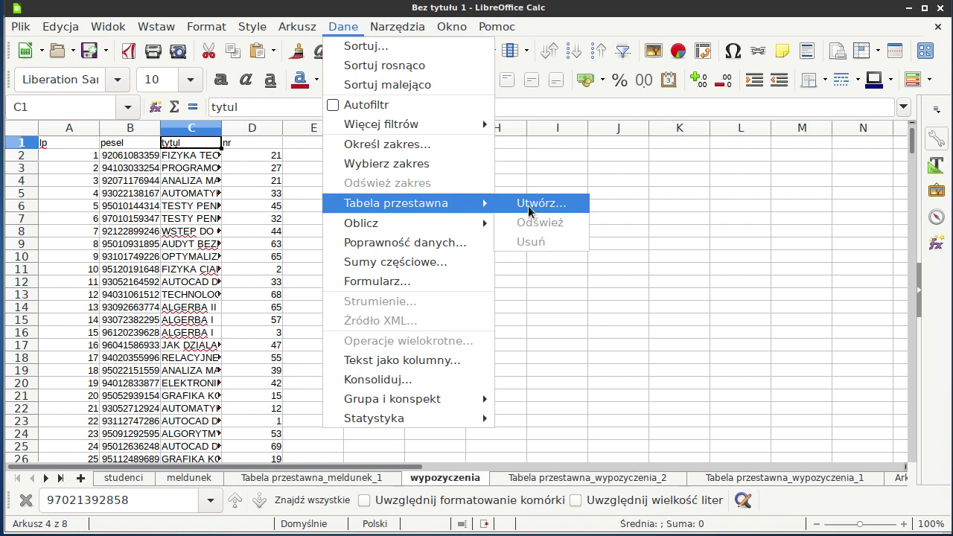
{"action": "left_click", "coordinate": [536, 204]}
{"action": "left_click", "coordinate": [584, 339]}
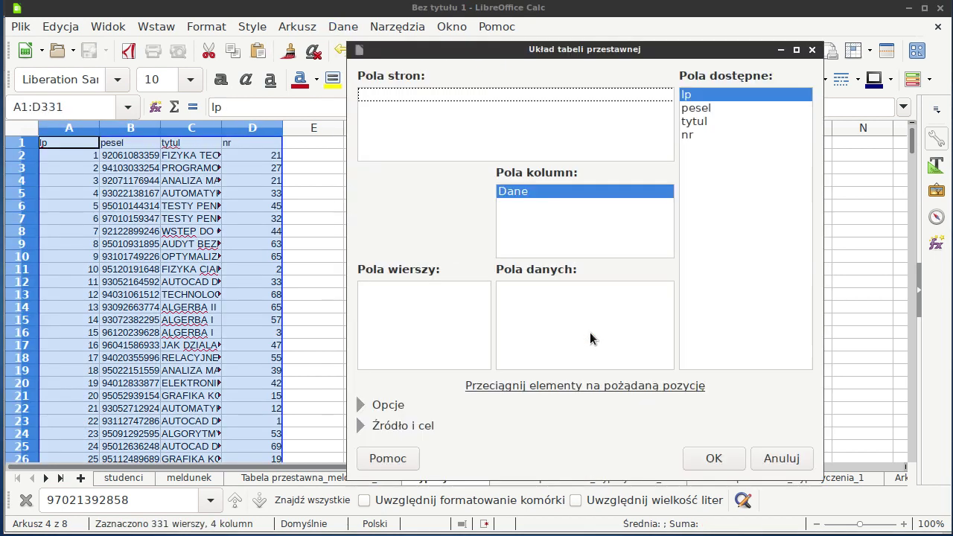
{"action": "left_click_drag", "start_coordinate": [707, 125], "coordinate": [392, 295]}
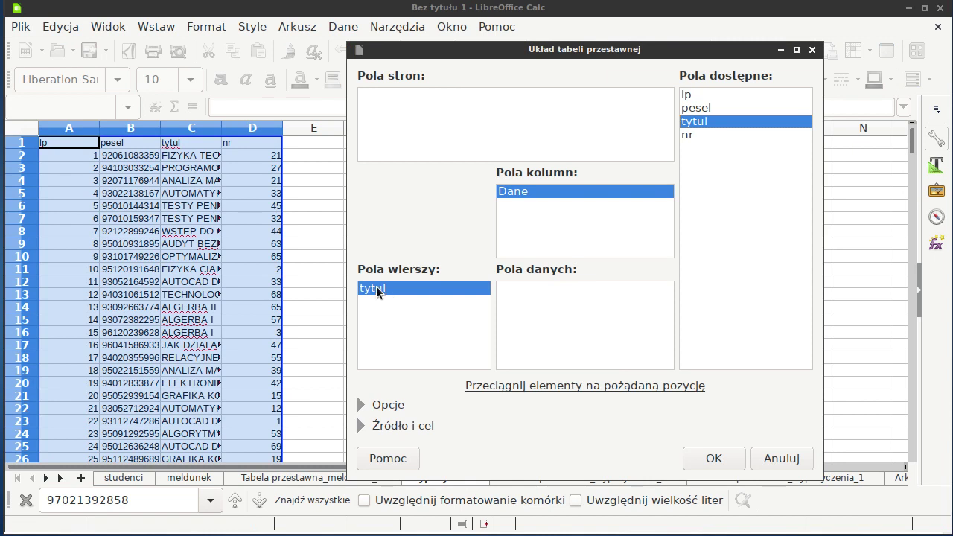
{"action": "mouse_move", "coordinate": [698, 136]}
{"action": "left_mouse_down"}
{"action": "mouse_move", "coordinate": [689, 158]}
{"action": "mouse_move", "coordinate": [436, 308]}
{"action": "left_mouse_up"}
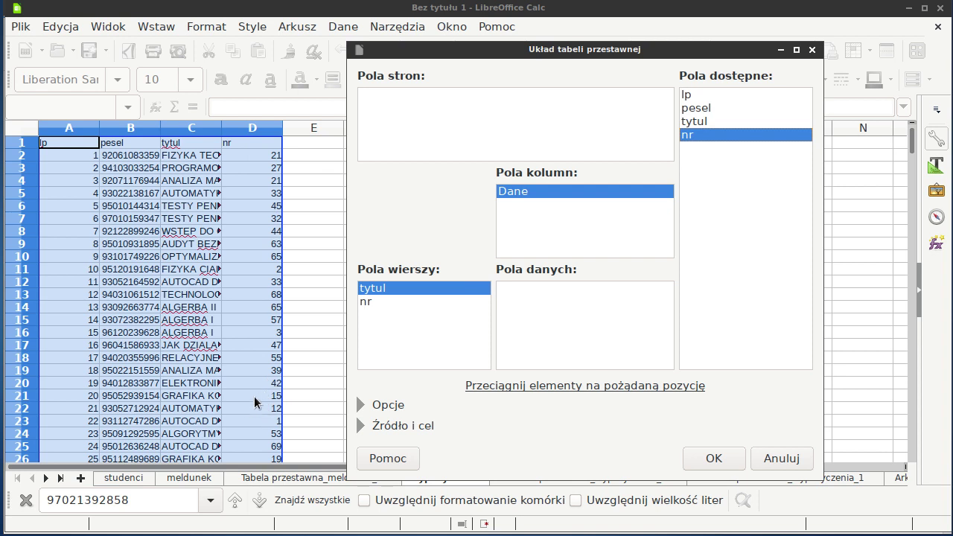
Add pesel as a Count data field and create the pivot on a new sheet.
{"action": "left_click", "coordinate": [705, 110]}
{"action": "left_click_drag", "start_coordinate": [705, 110], "coordinate": [558, 297]}
{"action": "double_click", "coordinate": [559, 290]}
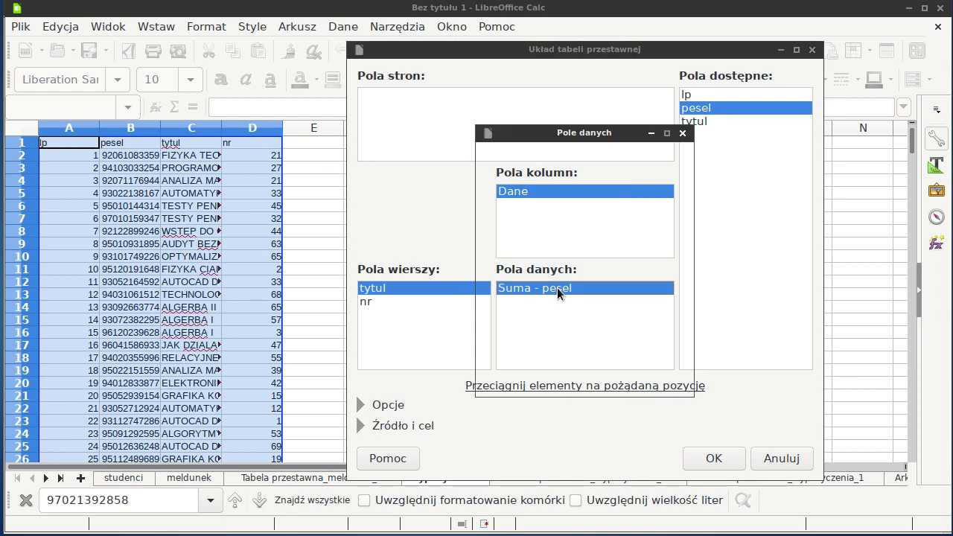
{"action": "left_click", "coordinate": [521, 192]}
{"action": "left_click", "coordinate": [585, 374]}
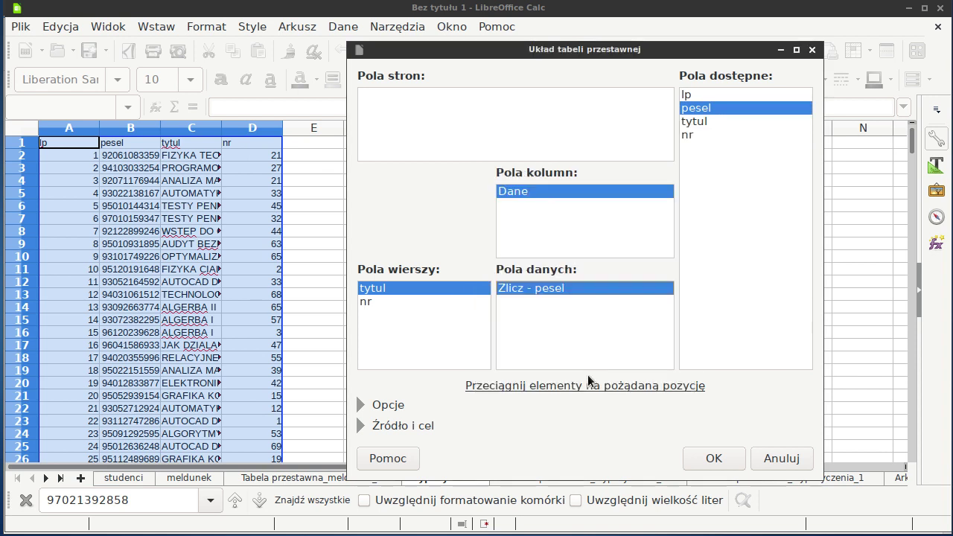
{"action": "left_click", "coordinate": [713, 459]}
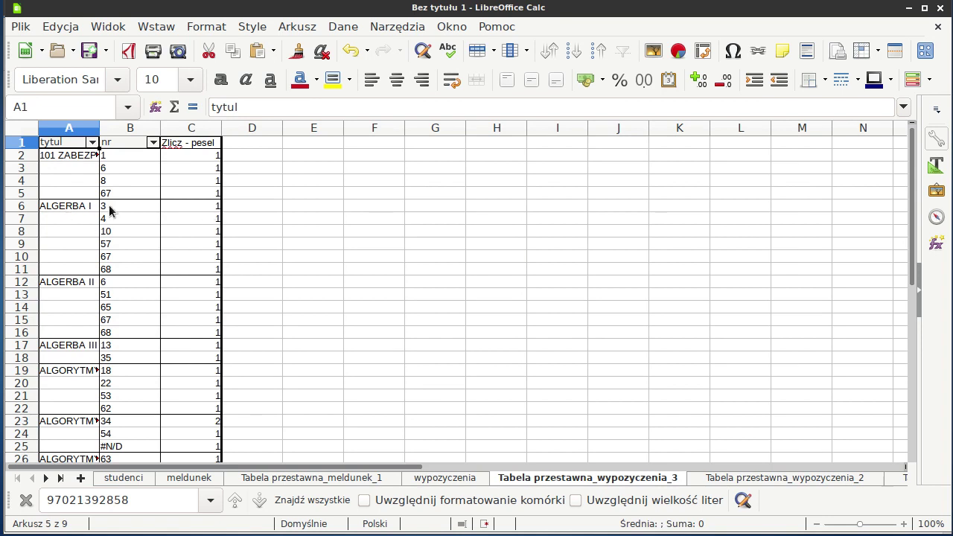
Enter the formula =C2-1 in D2 beside the pivot counts.
{"action": "scroll", "coordinate": [202, 256], "scroll_direction": "down", "scroll_amount": 2}
{"action": "scroll", "coordinate": [215, 248], "scroll_direction": "down", "scroll_amount": 1}
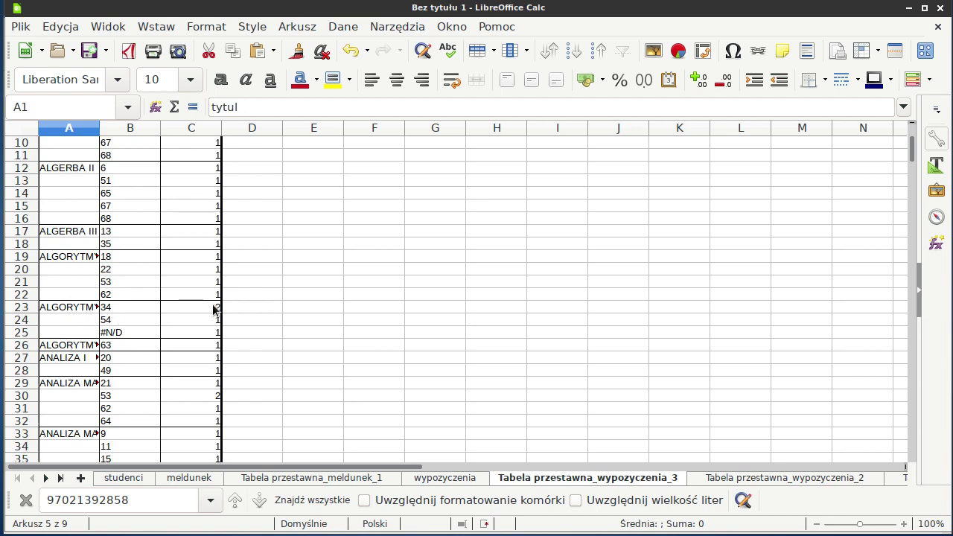
{"action": "left_click", "coordinate": [250, 307]}
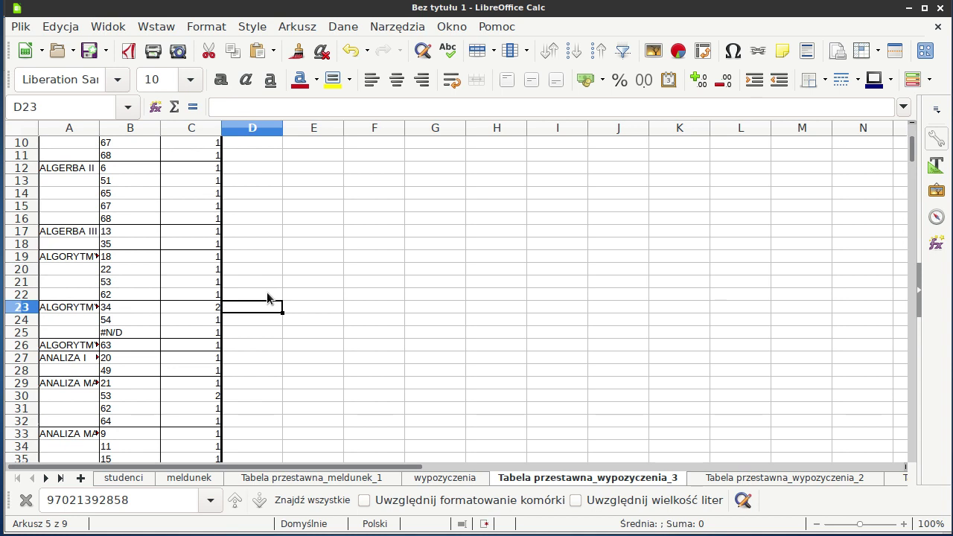
{"action": "scroll", "coordinate": [267, 294], "scroll_direction": "up", "scroll_amount": 3}
{"action": "left_click", "coordinate": [246, 157]}
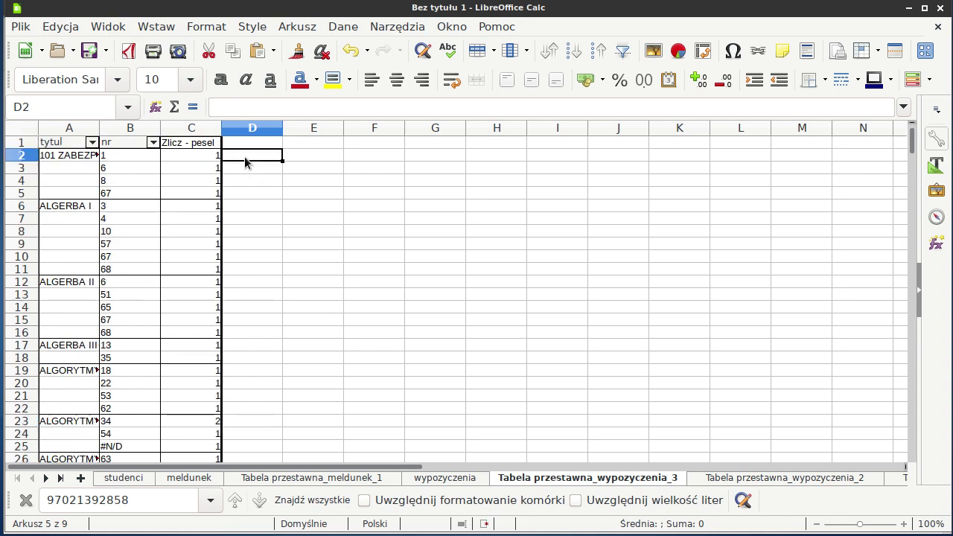
{"action": "type", "text": "="}
{"action": "left_click", "coordinate": [212, 156]}
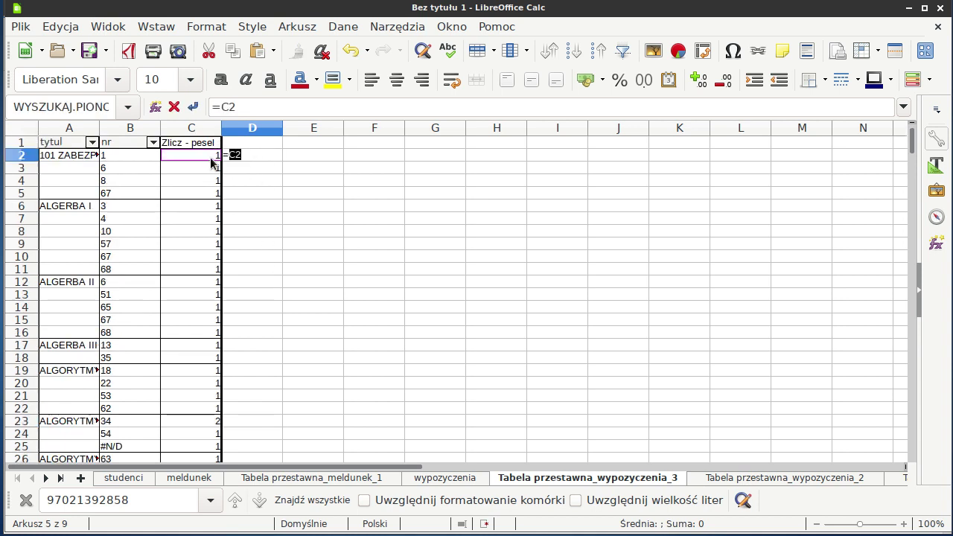
{"action": "type", "text": "-1"}
{"action": "key", "text": "Return"}
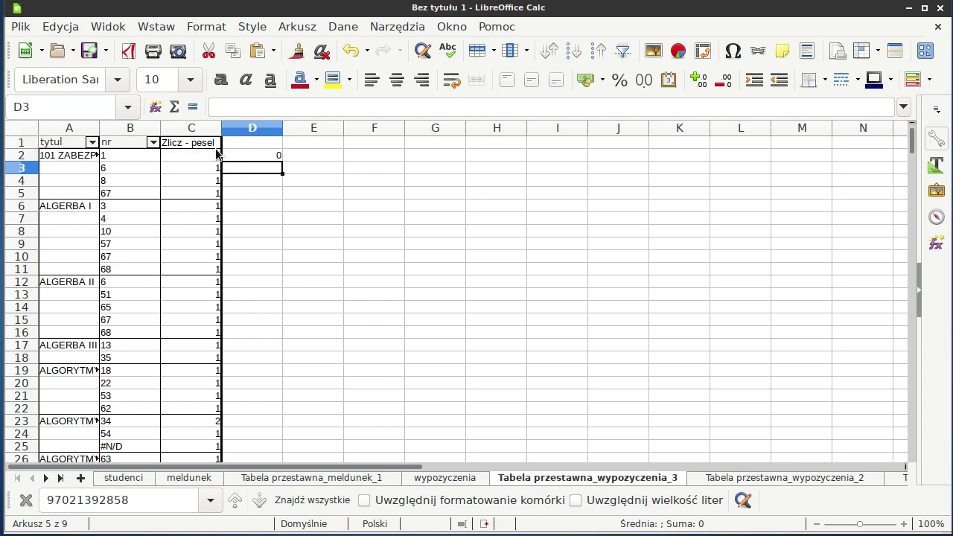
Fill =C2-1 down column D to row 318 and spot-check D23 and D43.
{"action": "left_click", "coordinate": [272, 157]}
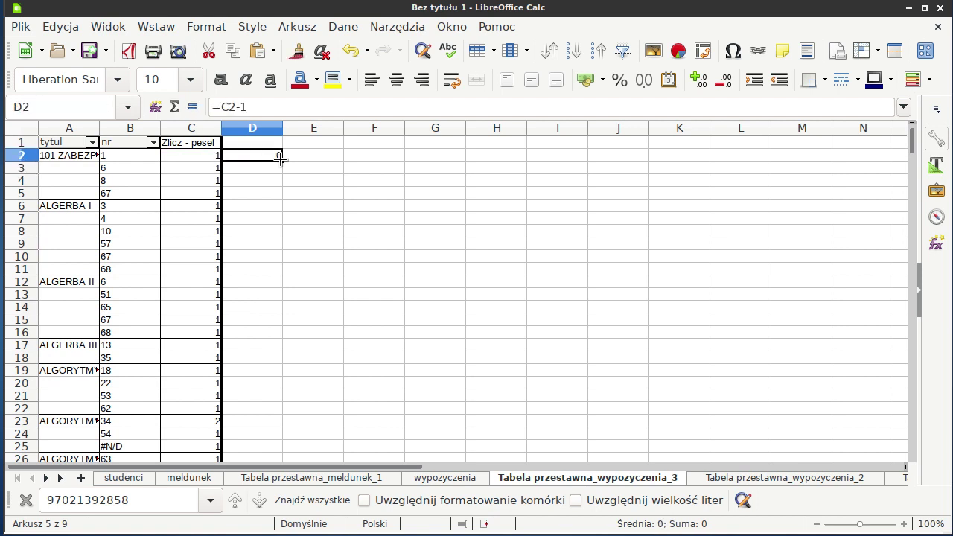
{"action": "double_click", "coordinate": [280, 158]}
{"action": "scroll", "coordinate": [286, 243], "scroll_direction": "down", "scroll_amount": 1}
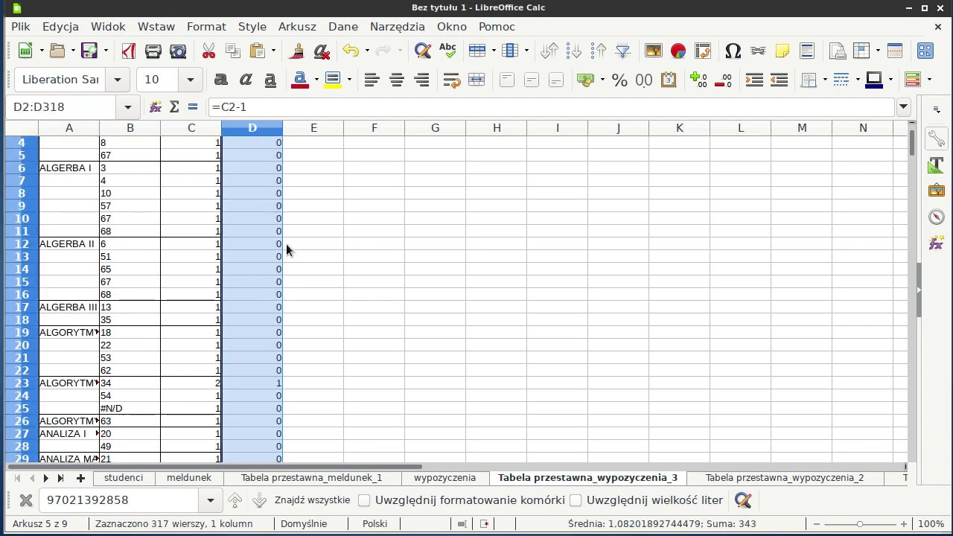
{"action": "left_click", "coordinate": [264, 384]}
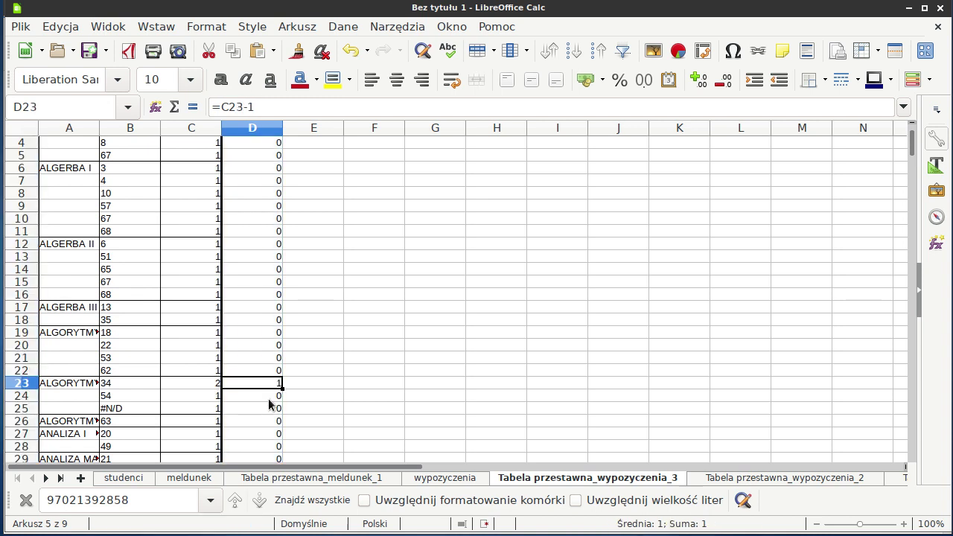
{"action": "scroll", "coordinate": [267, 392], "scroll_direction": "down", "scroll_amount": 7}
{"action": "left_click", "coordinate": [256, 375]}
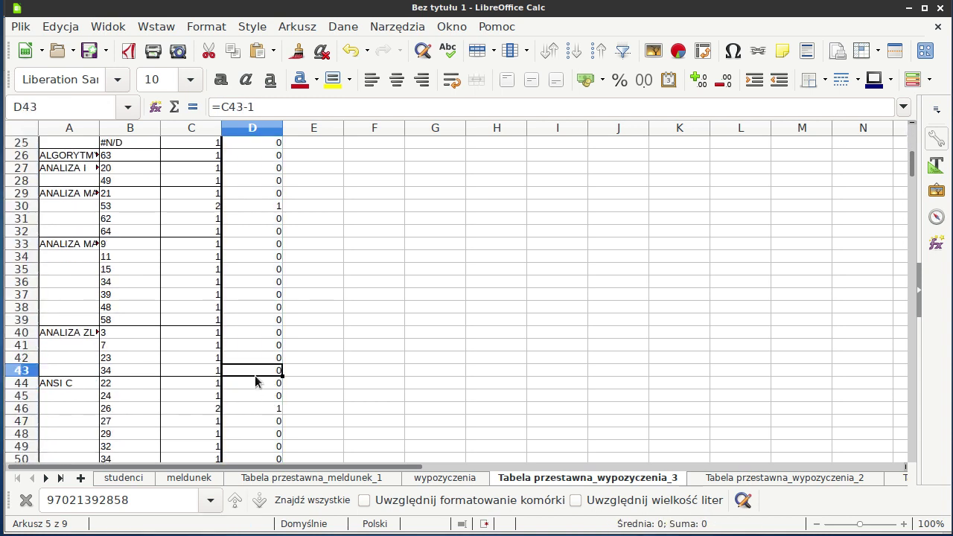
{"action": "key", "text": "ctrl+Down"}
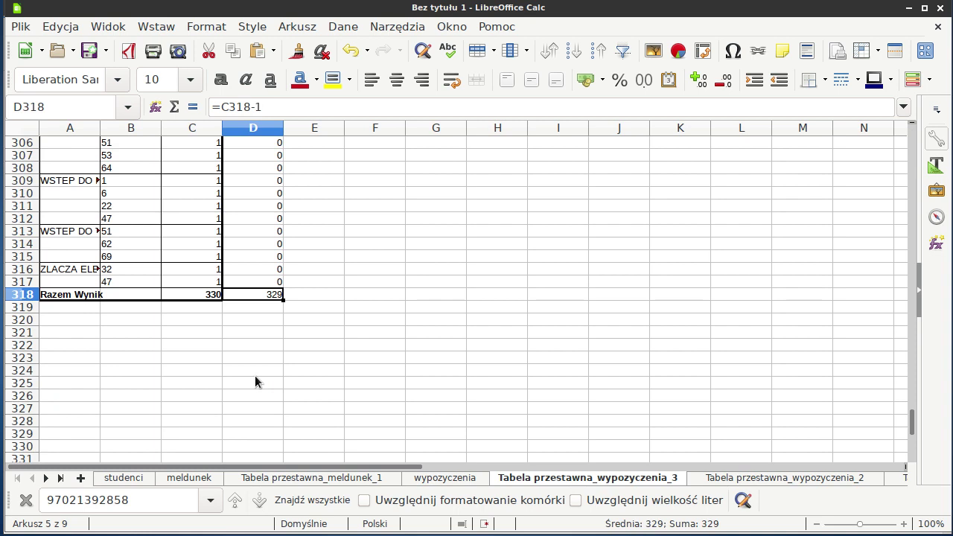
Clear D318 and AutoSum the duplicate counts there, totaling 14.
{"action": "key", "text": "Delete"}
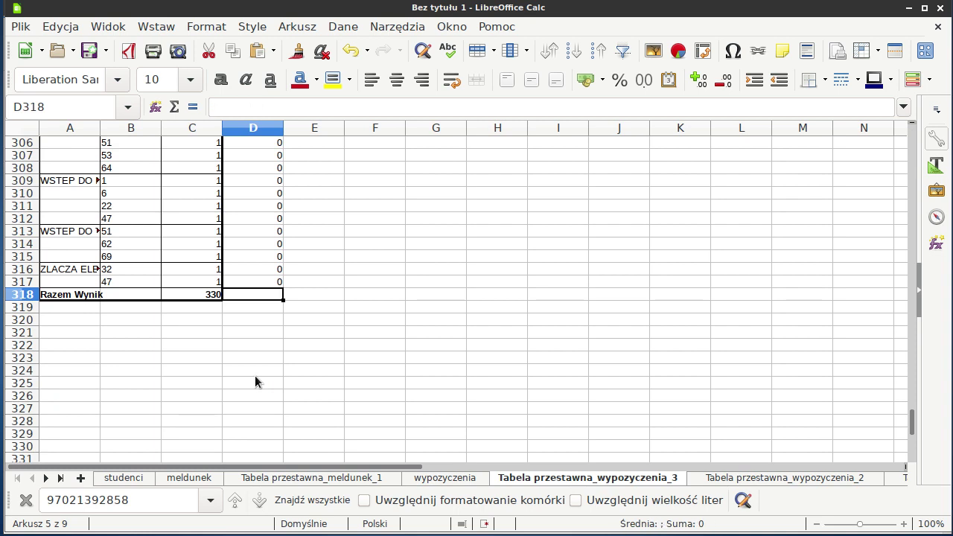
{"action": "scroll", "coordinate": [280, 274], "scroll_direction": "up", "scroll_amount": 6}
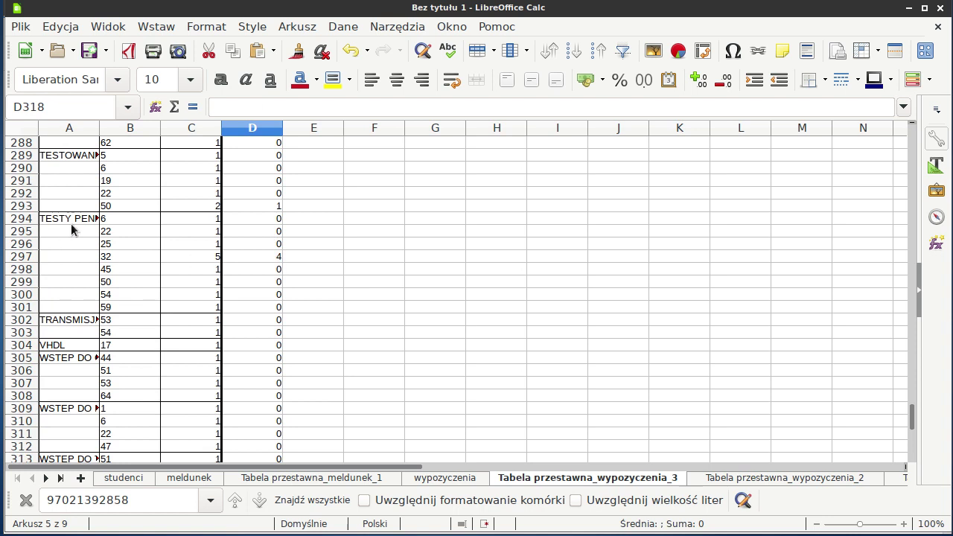
{"action": "scroll", "coordinate": [290, 298], "scroll_direction": "down", "scroll_amount": 6}
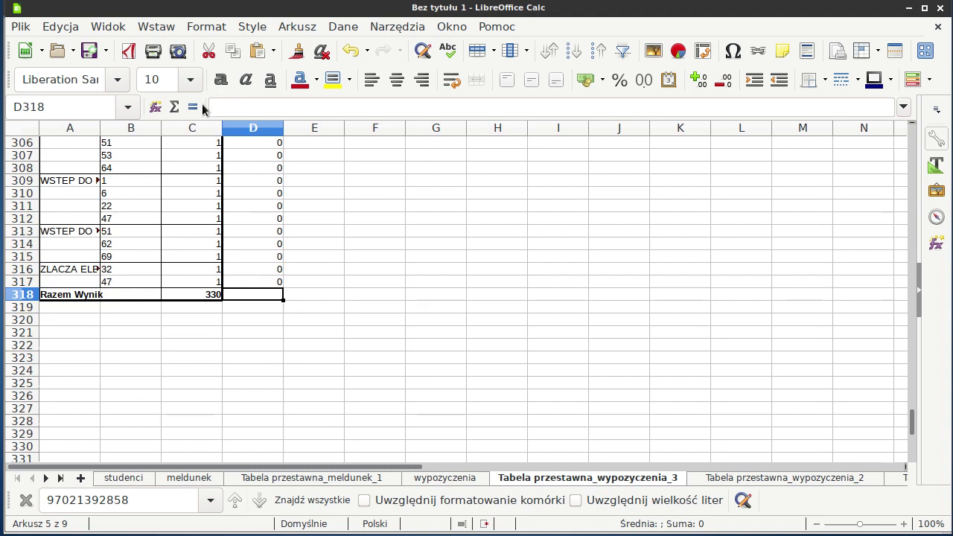
{"action": "left_click", "coordinate": [174, 107]}
{"action": "key", "text": "Return"}
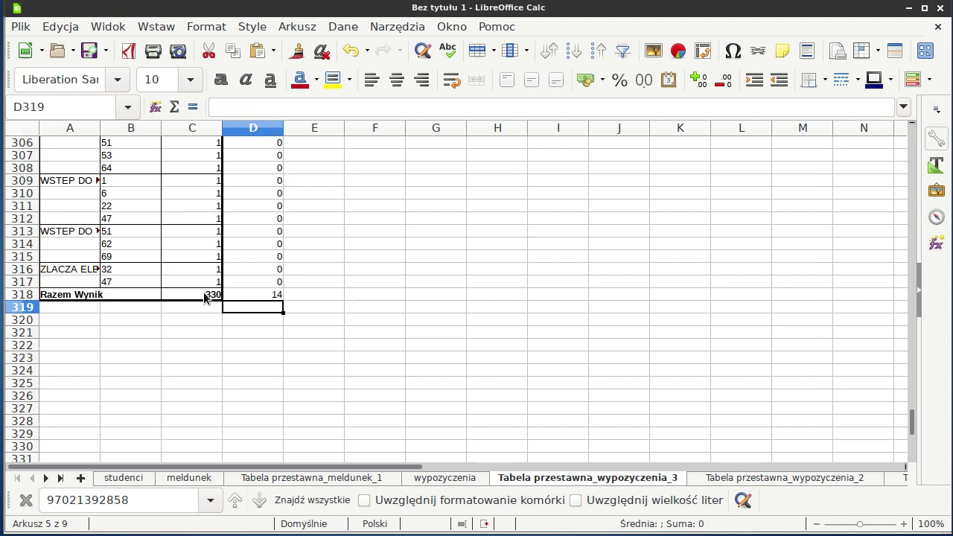
Enter =C318-D318 in E318 to get 316, then minimize Calc and Firefox.
{"action": "left_click", "coordinate": [309, 292]}
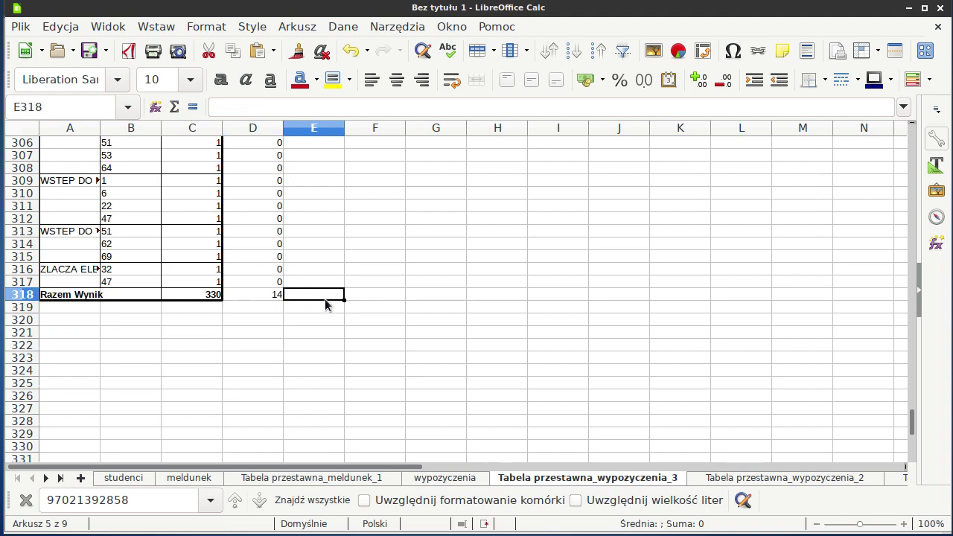
{"action": "type", "text": "="}
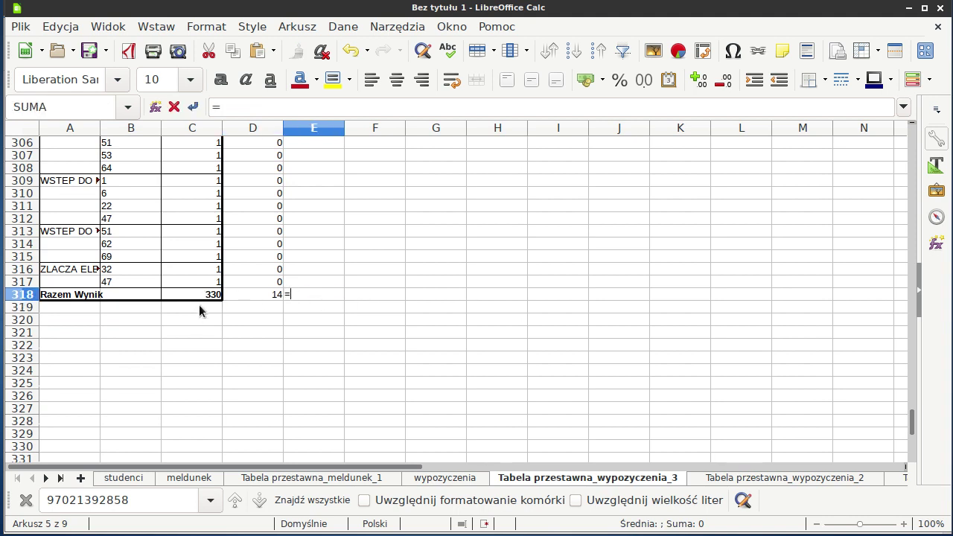
{"action": "left_click", "coordinate": [214, 294]}
{"action": "type", "text": "-"}
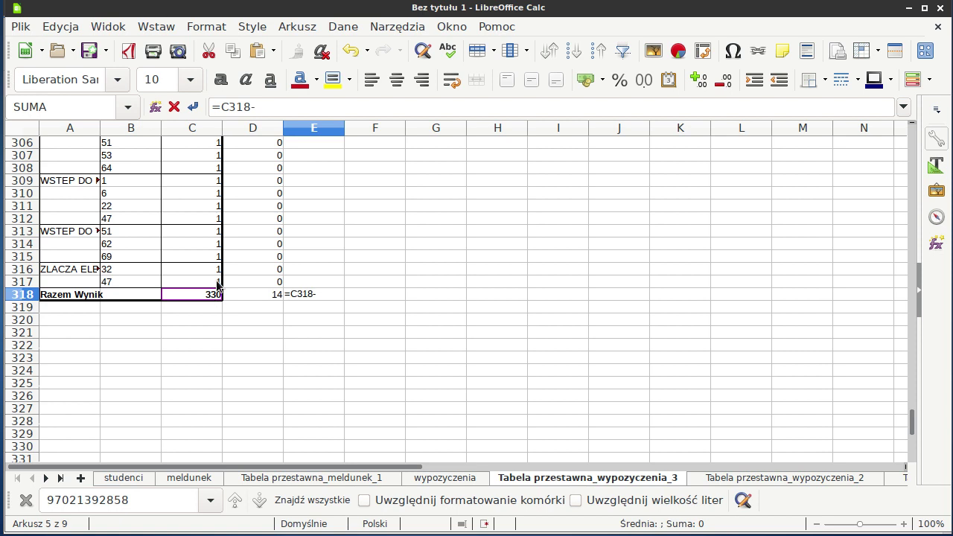
{"action": "left_click", "coordinate": [262, 294]}
{"action": "key", "text": "Return"}
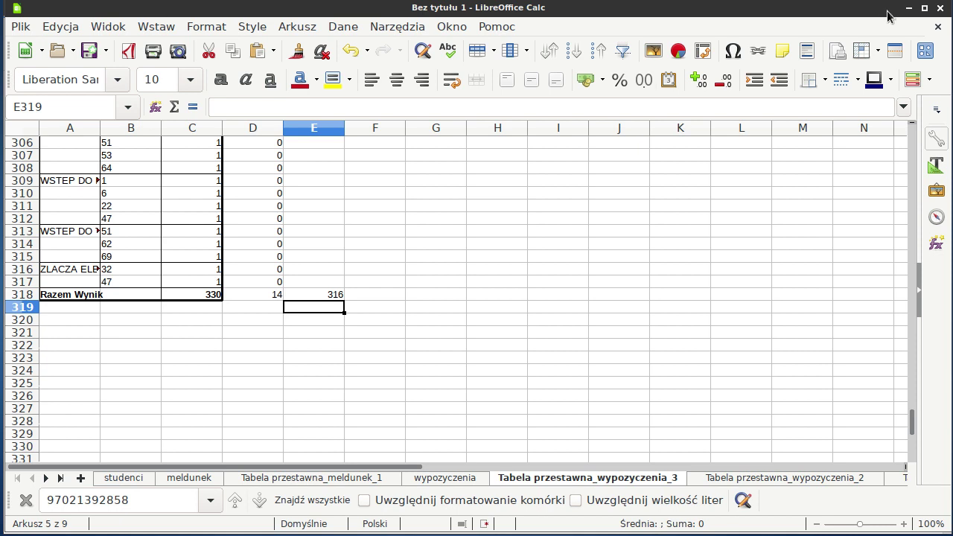
{"action": "left_click", "coordinate": [911, 14]}
{"action": "left_click", "coordinate": [911, 14]}
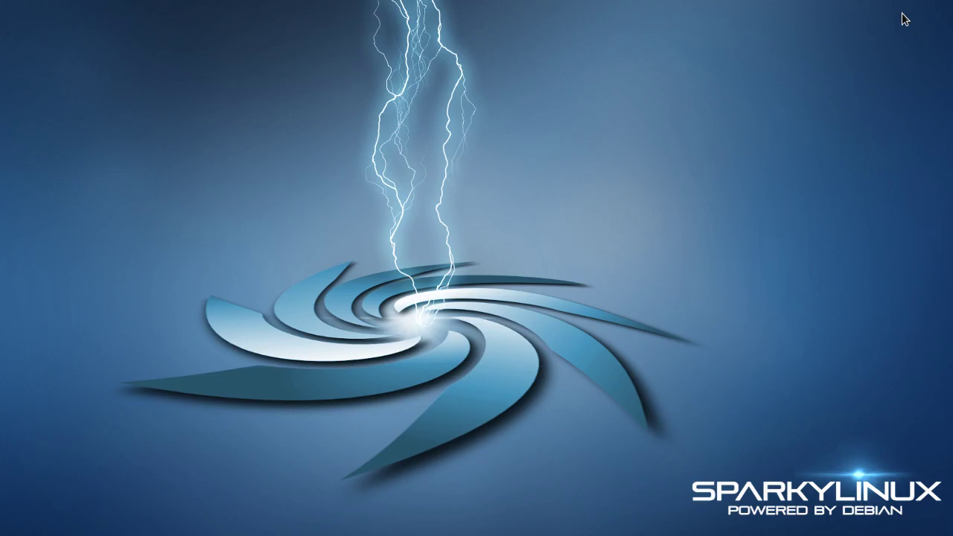